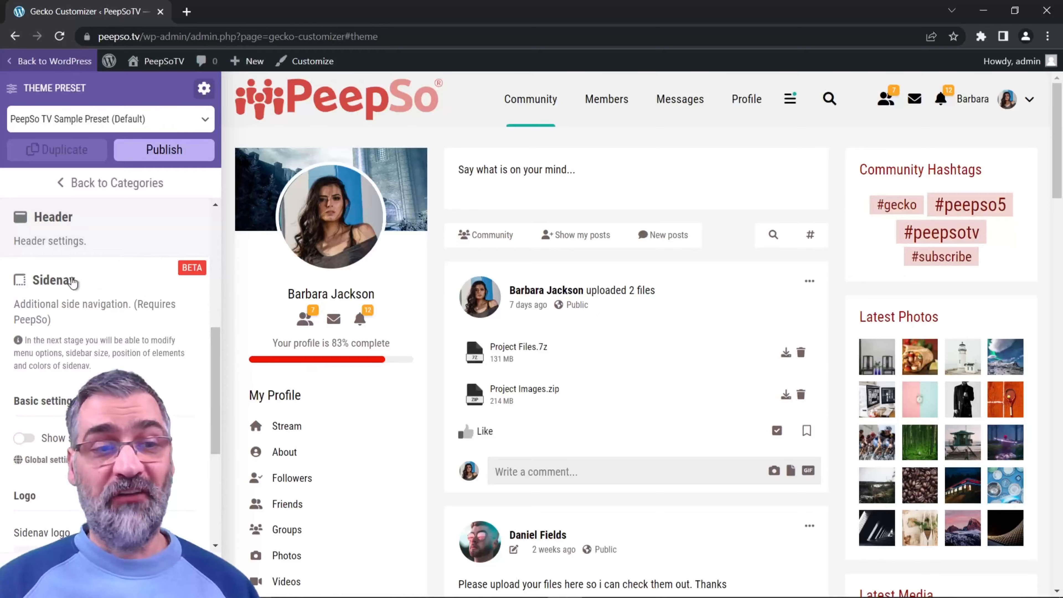
# - Leave the Gecko Customizer for the WordPress dashboard and discard the unsaved changes
pyautogui.scroll(-2, 101, 283)
pyautogui.scroll(1, 107, 281)
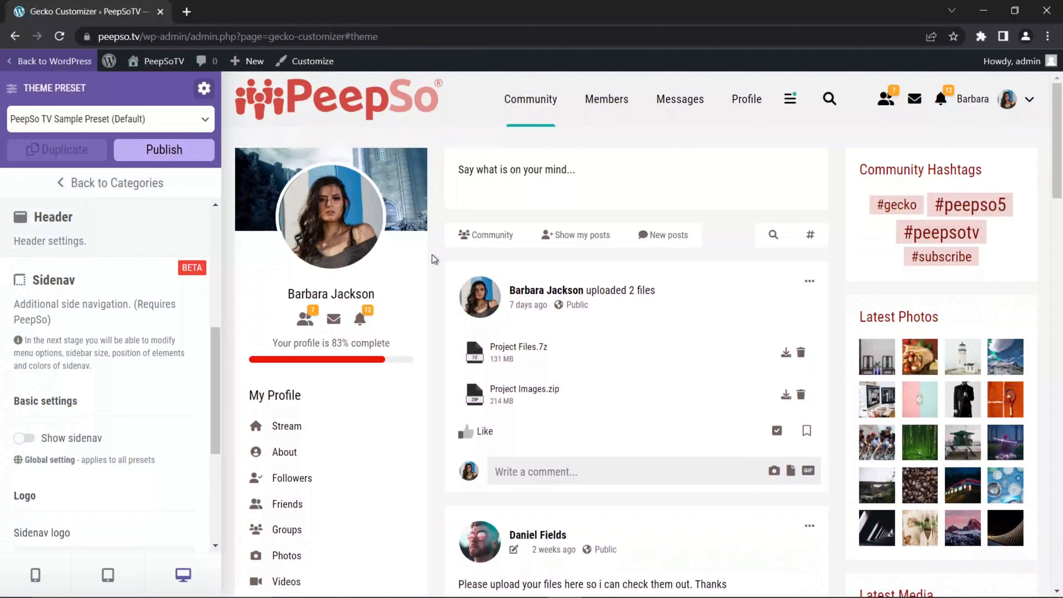
pyautogui.click(56, 183)
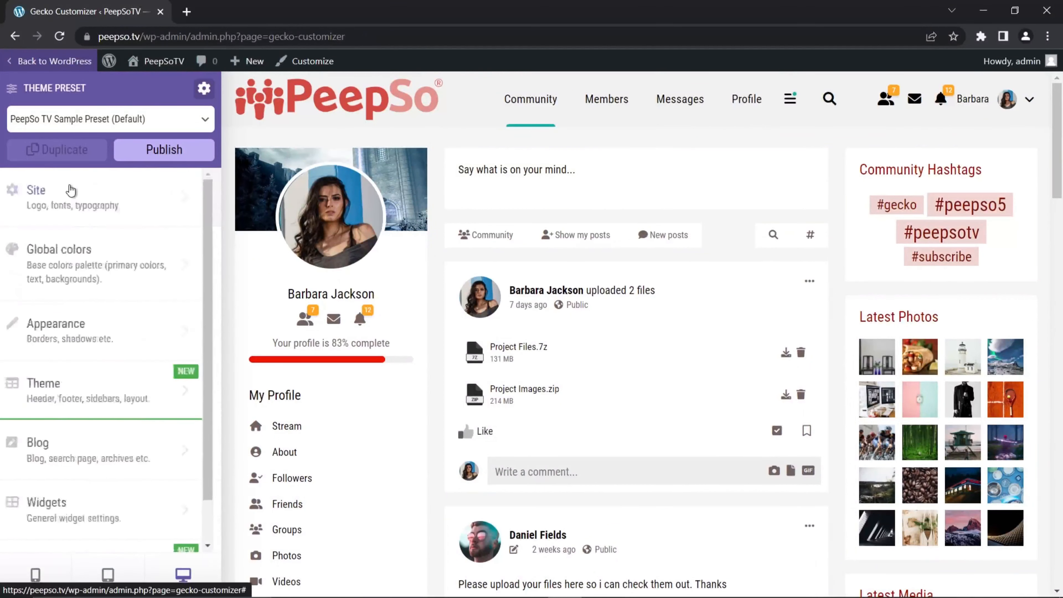
pyautogui.click(17, 61)
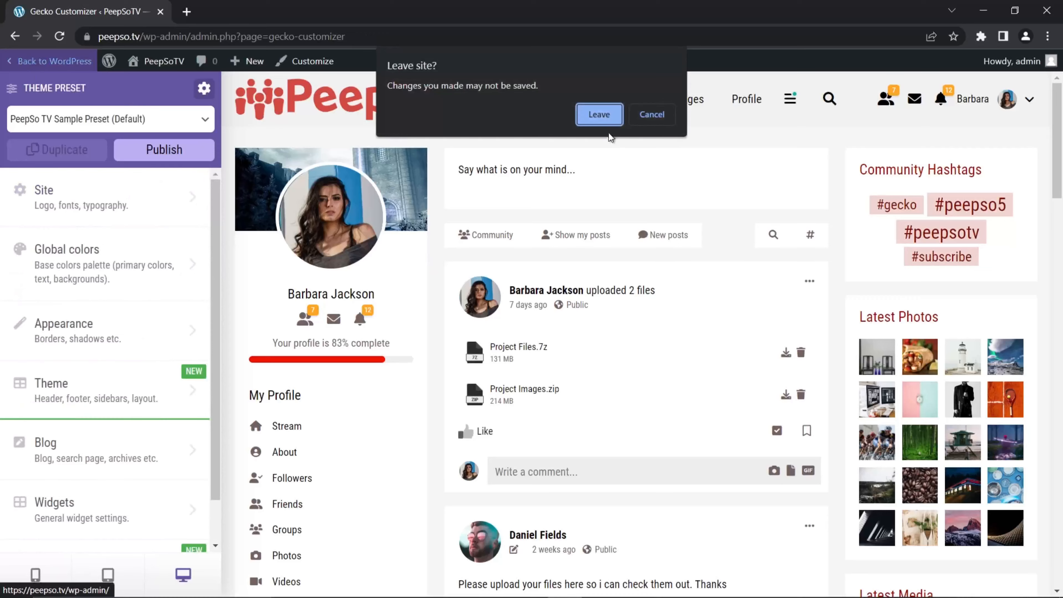
pyautogui.click(602, 117)
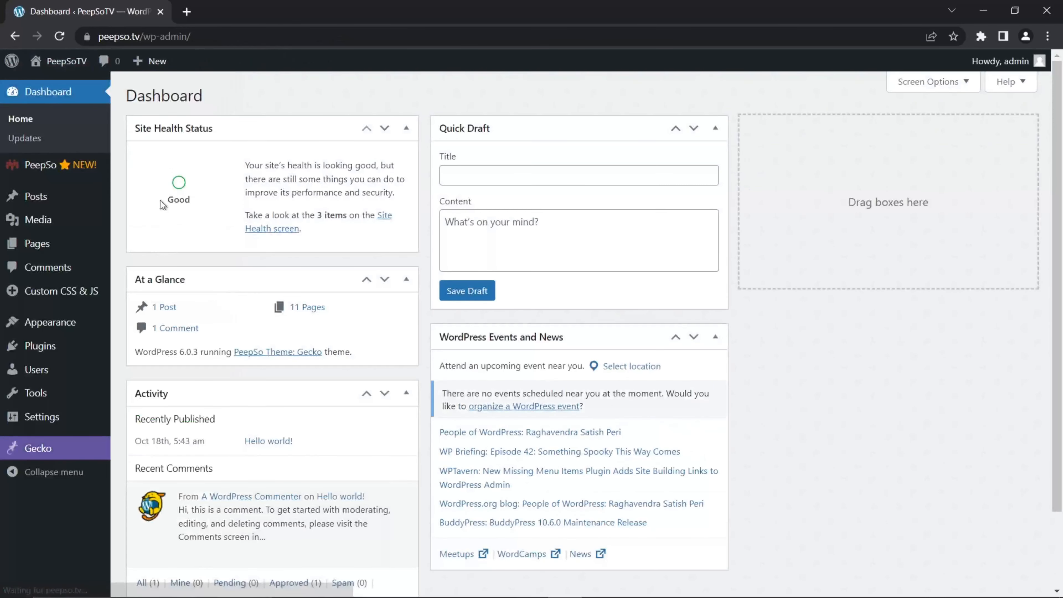
# - Reopen the Gecko Customizer and expand the Sidenav settings in the Theme category
pyautogui.moveTo(59, 448)
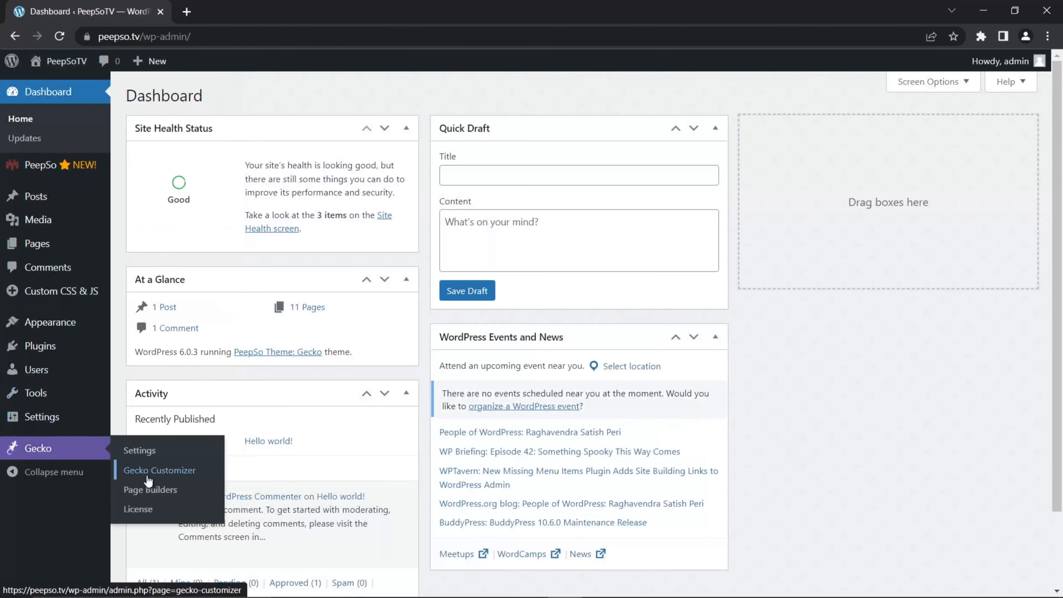
pyautogui.click(208, 471)
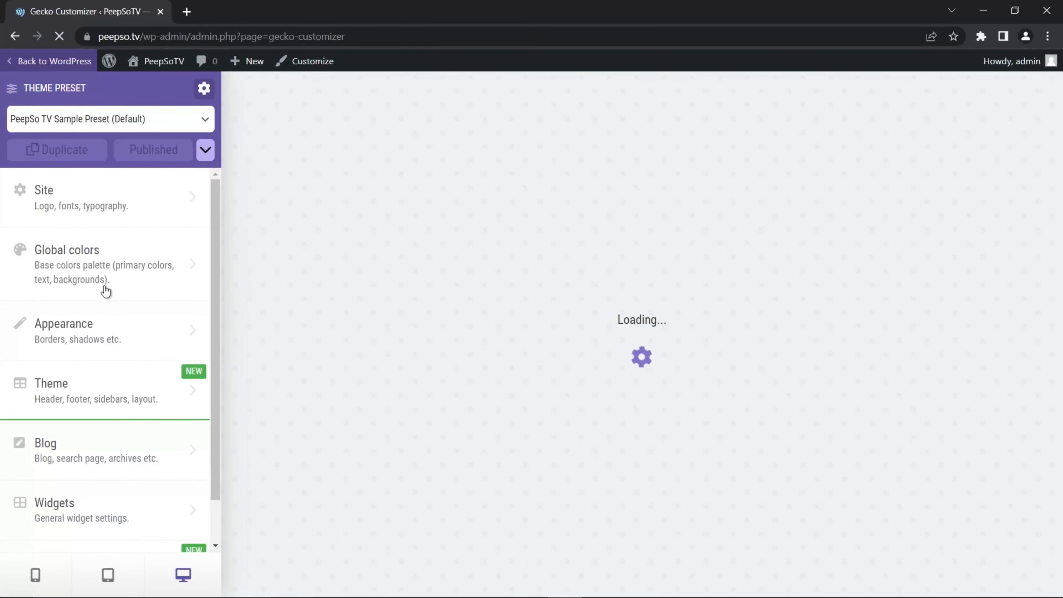
pyautogui.click(59, 383)
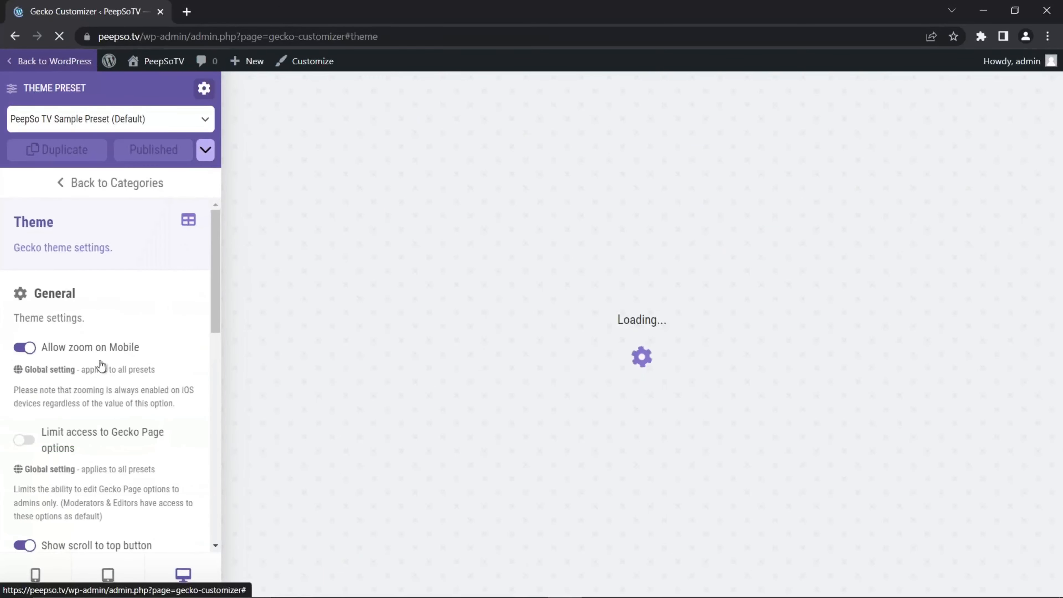
pyautogui.scroll(-10, 104, 352)
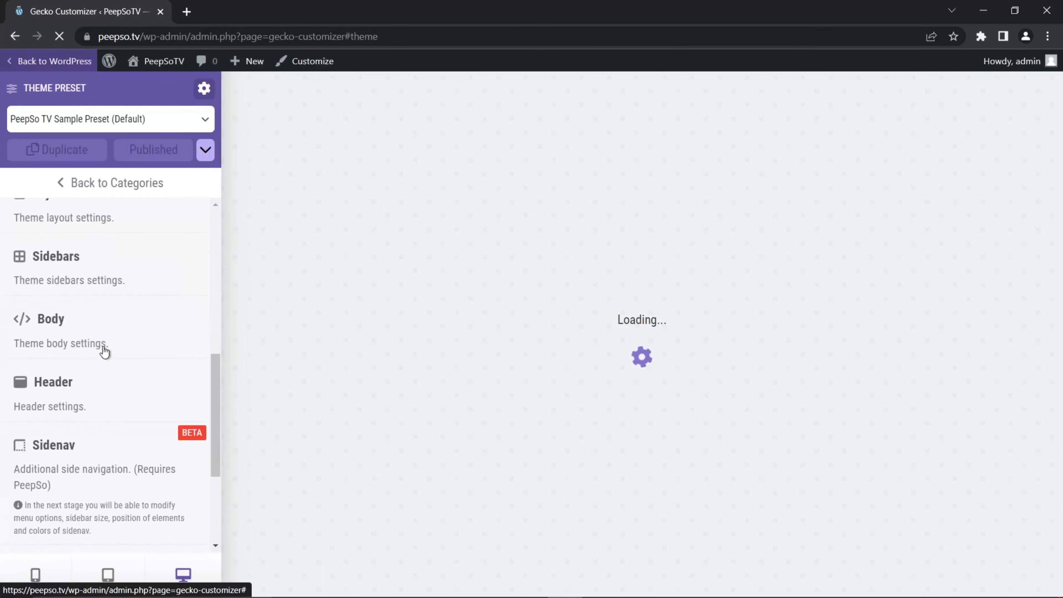
pyautogui.scroll(-3, 104, 351)
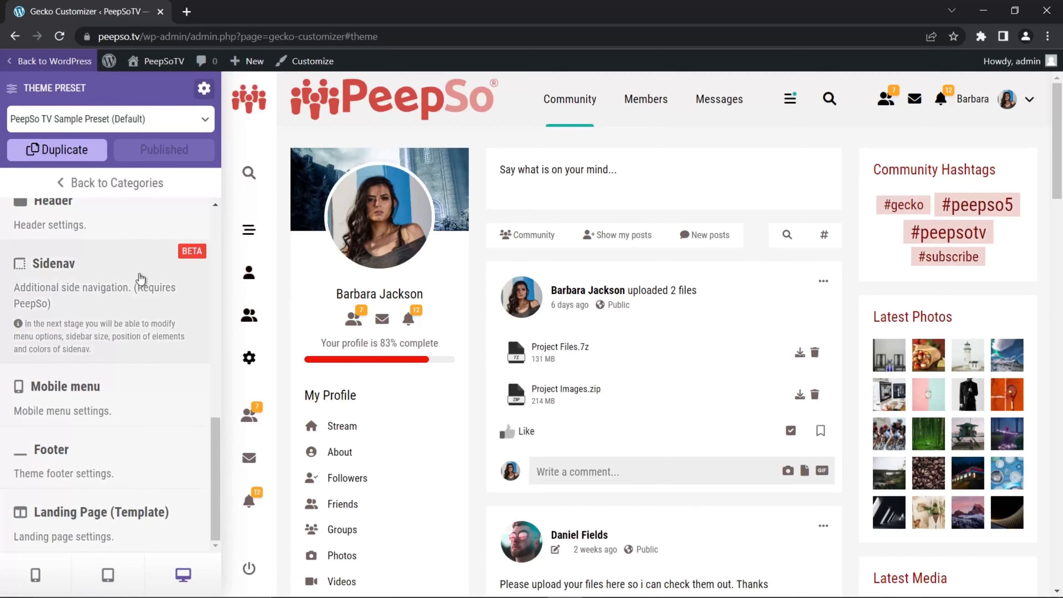
pyautogui.click(54, 316)
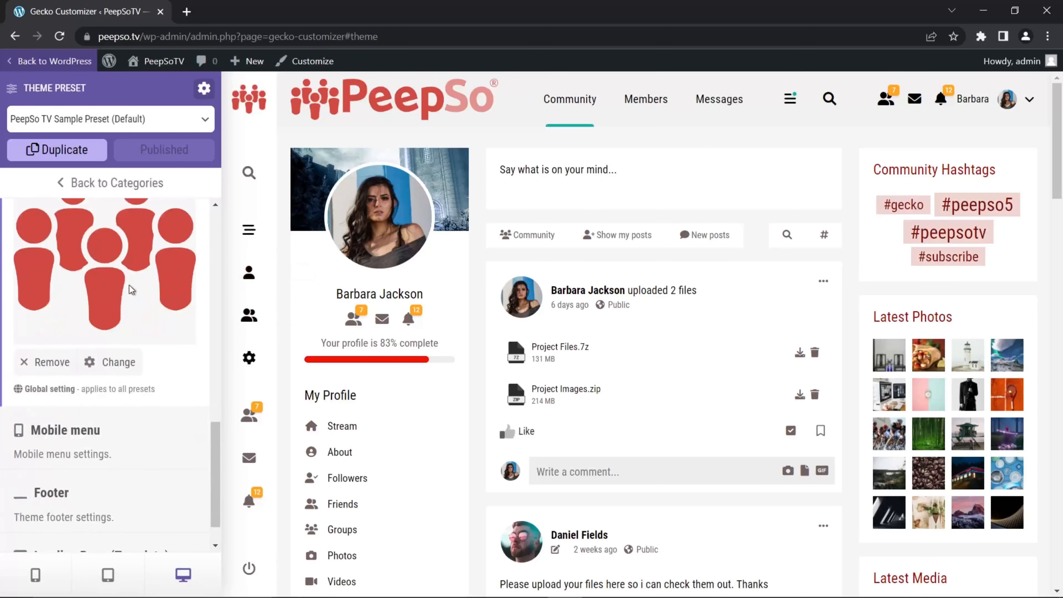
# - Turn Show sidenav off and back on to compare the preview, and look over the Sidenav logo setting
pyautogui.scroll(-1, 131, 290)
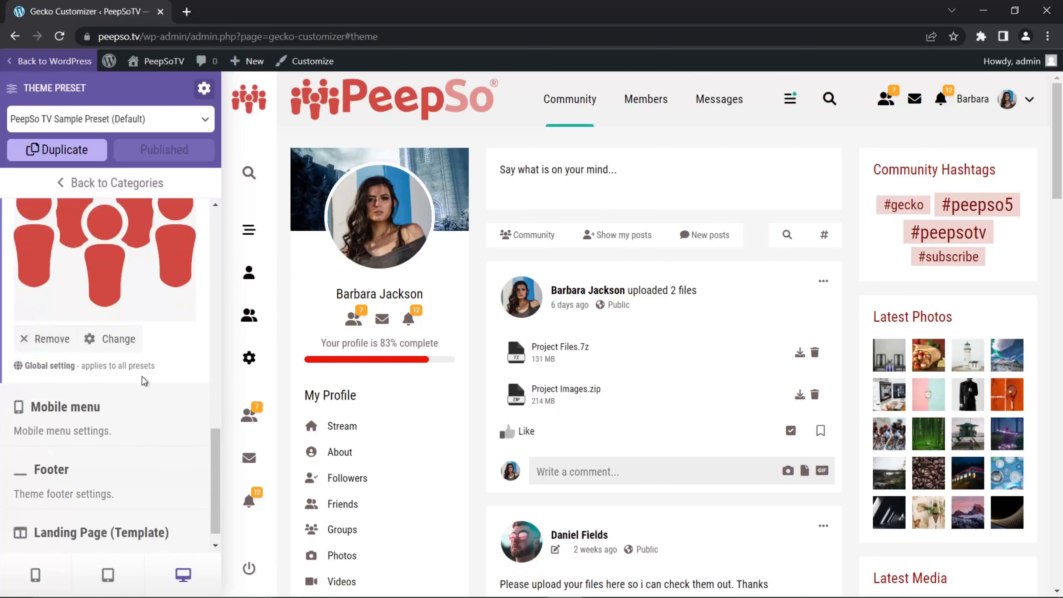
pyautogui.scroll(5, 124, 295)
pyautogui.scroll(2, 138, 295)
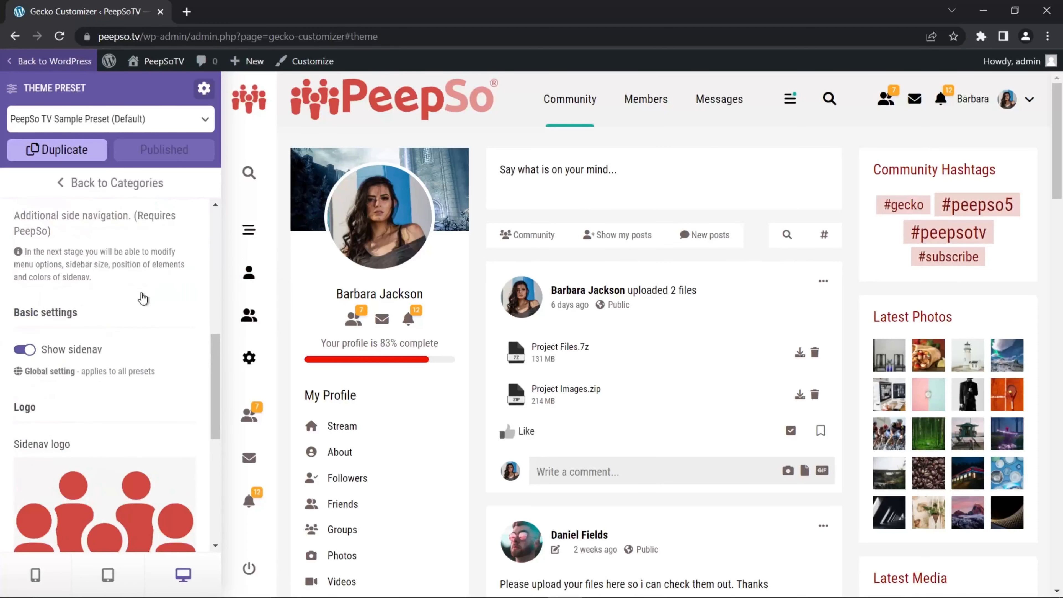
pyautogui.click(24, 377)
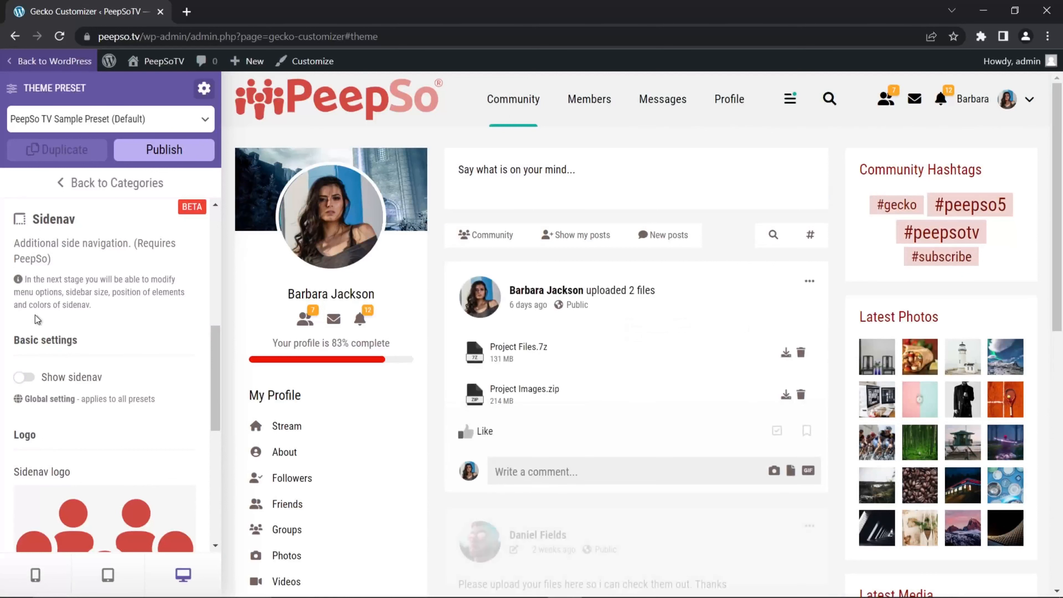
pyautogui.click(24, 378)
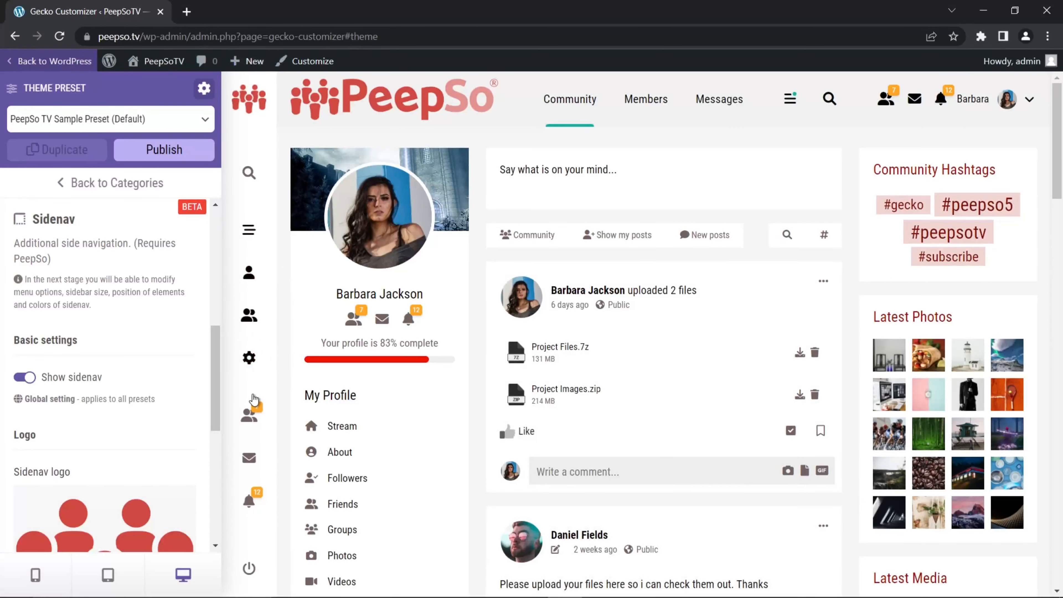
pyautogui.scroll(-5, 119, 382)
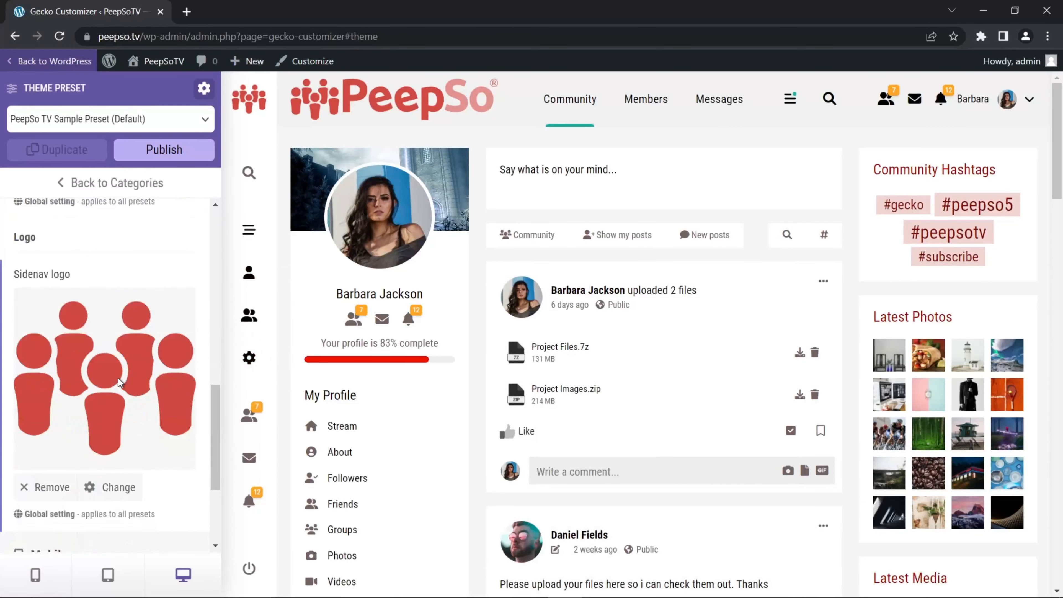
pyautogui.scroll(-2, 119, 382)
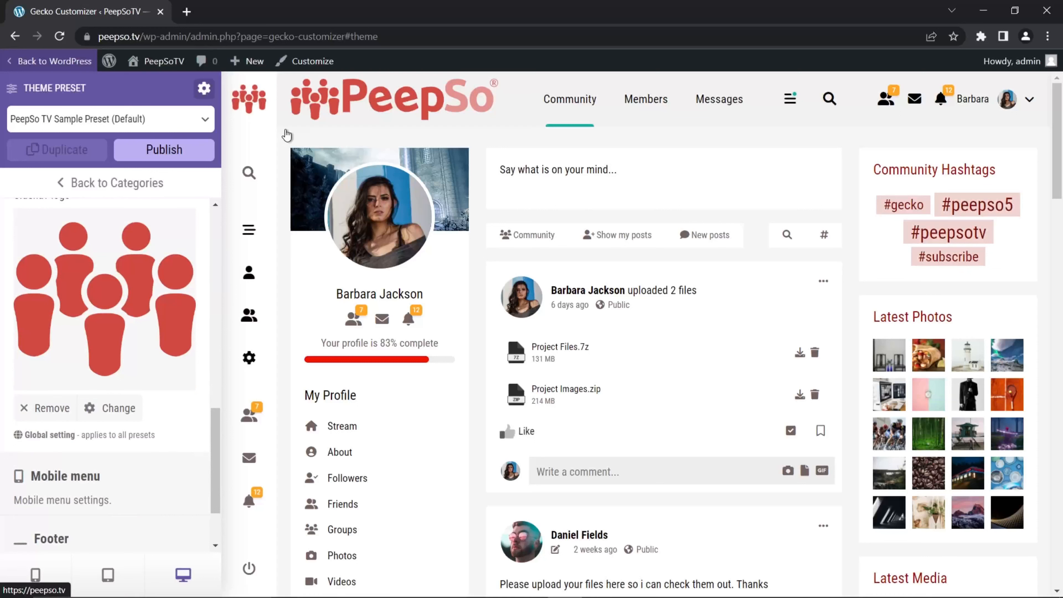
# - Turn off logo visibility for Desktop and Mobile in the Site category and publish the preset
pyautogui.click(78, 183)
pyautogui.click(80, 183)
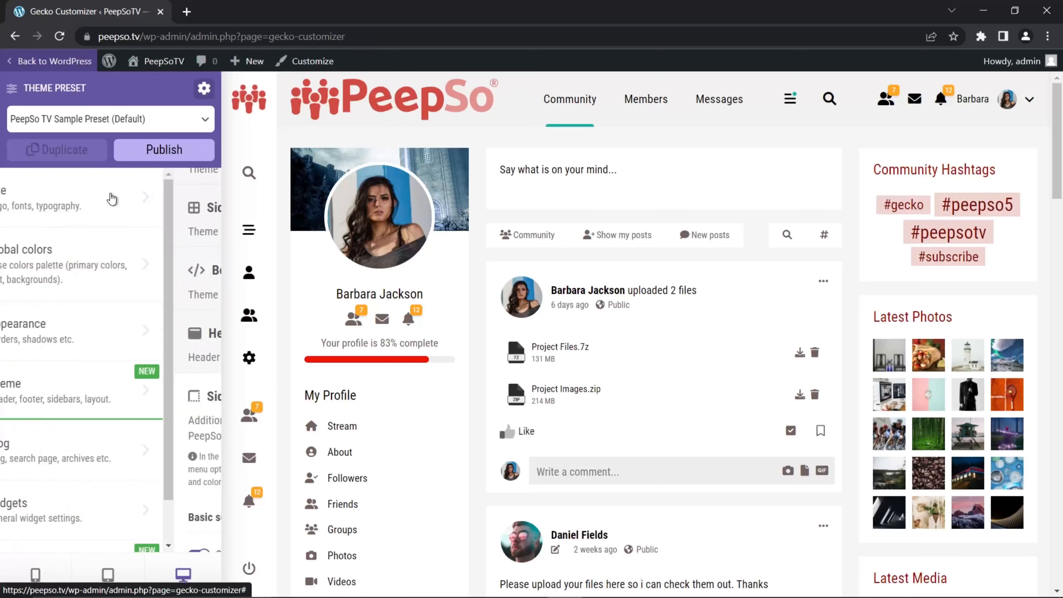
pyautogui.click(112, 199)
pyautogui.scroll(-5, 102, 320)
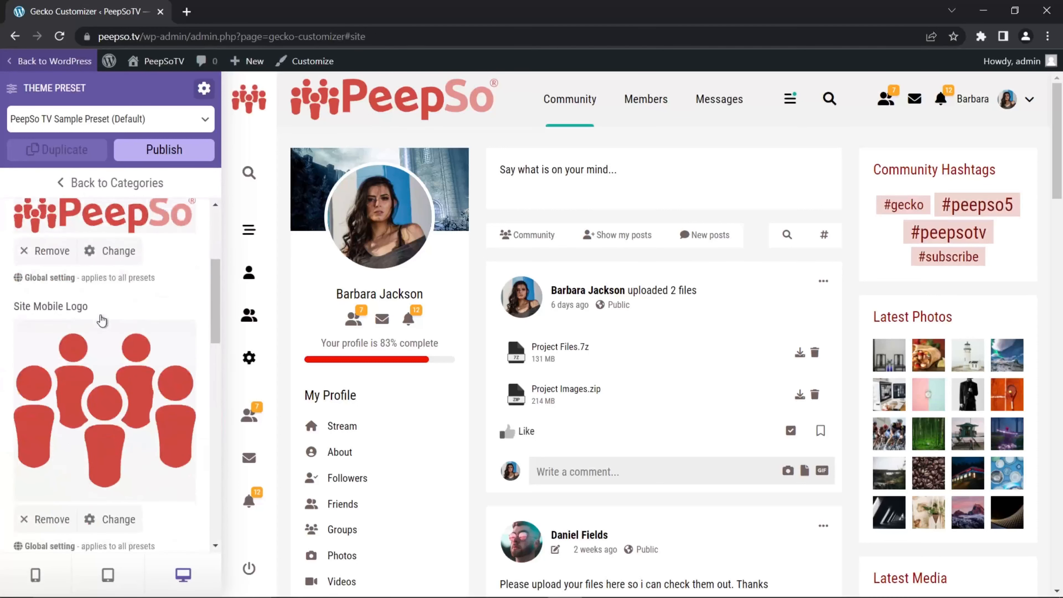
pyautogui.scroll(-9, 102, 321)
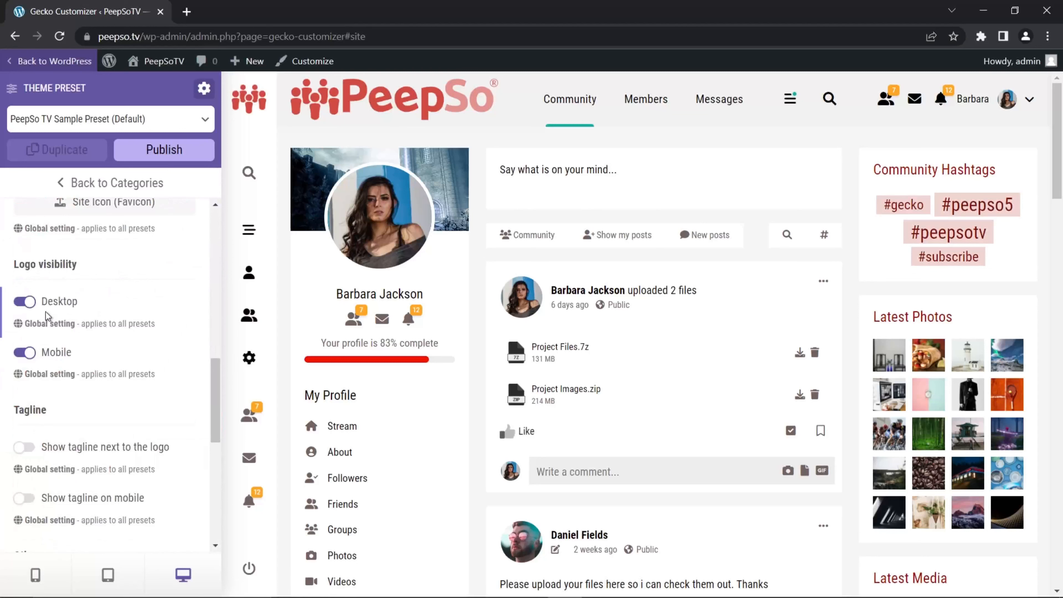
pyautogui.click(46, 311)
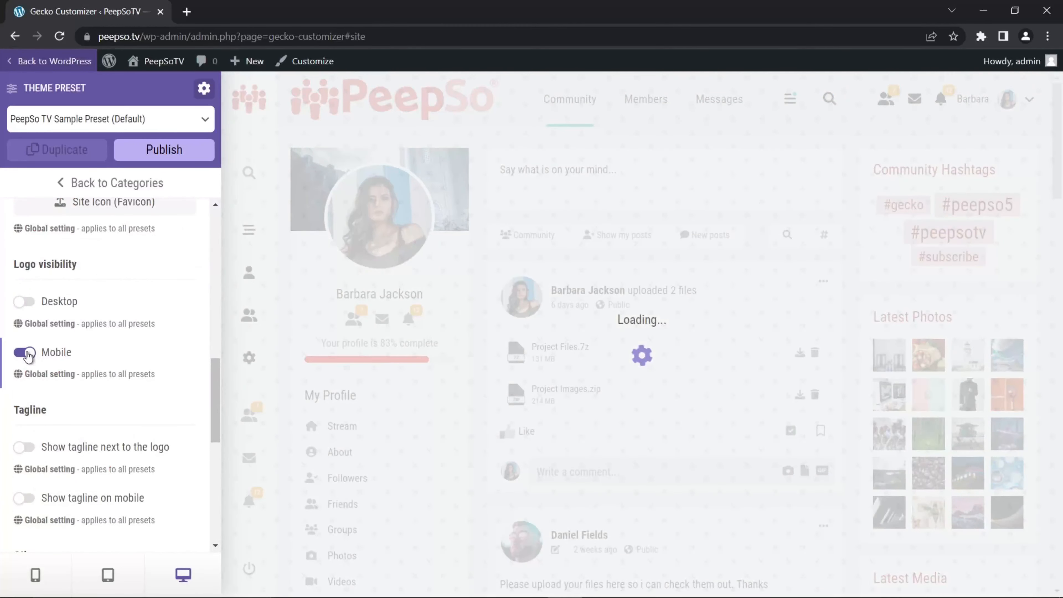
pyautogui.click(25, 352)
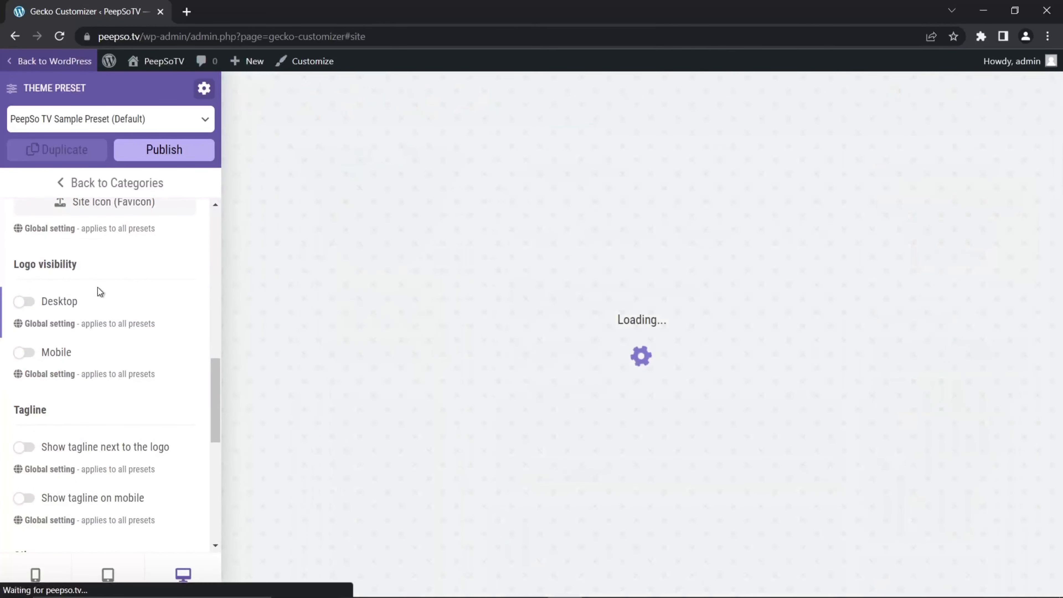
pyautogui.click(163, 150)
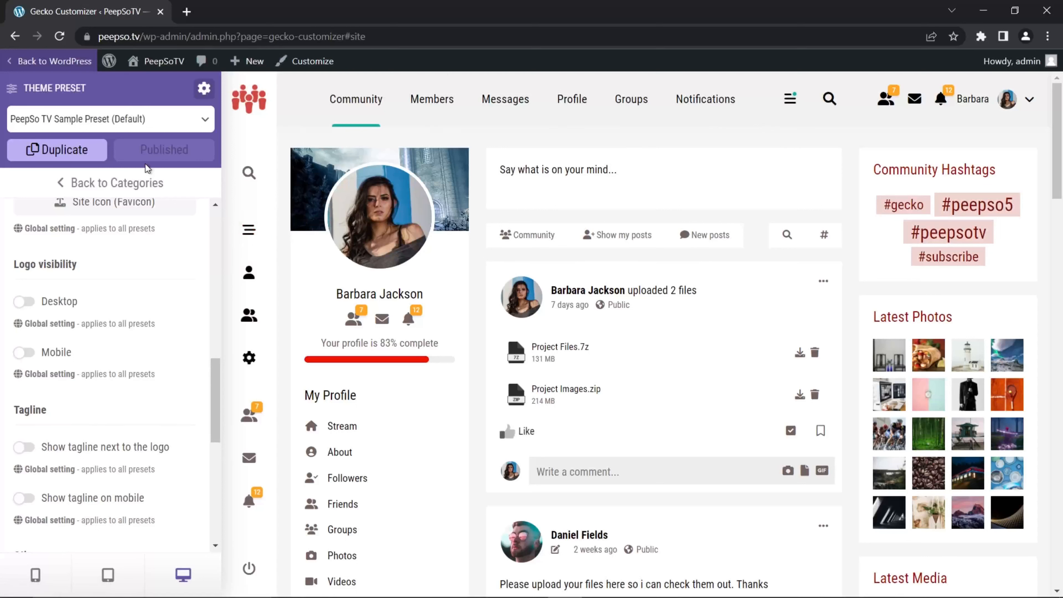
# - Return to the Theme category and expand the Sidenav settings again
pyautogui.click(63, 184)
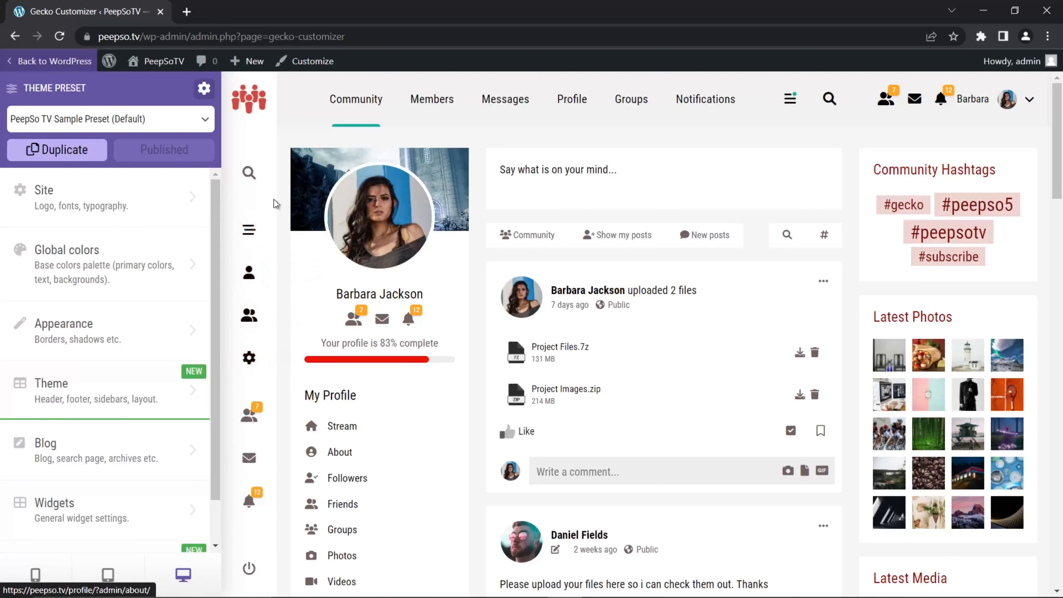
pyautogui.scroll(-1, 99, 341)
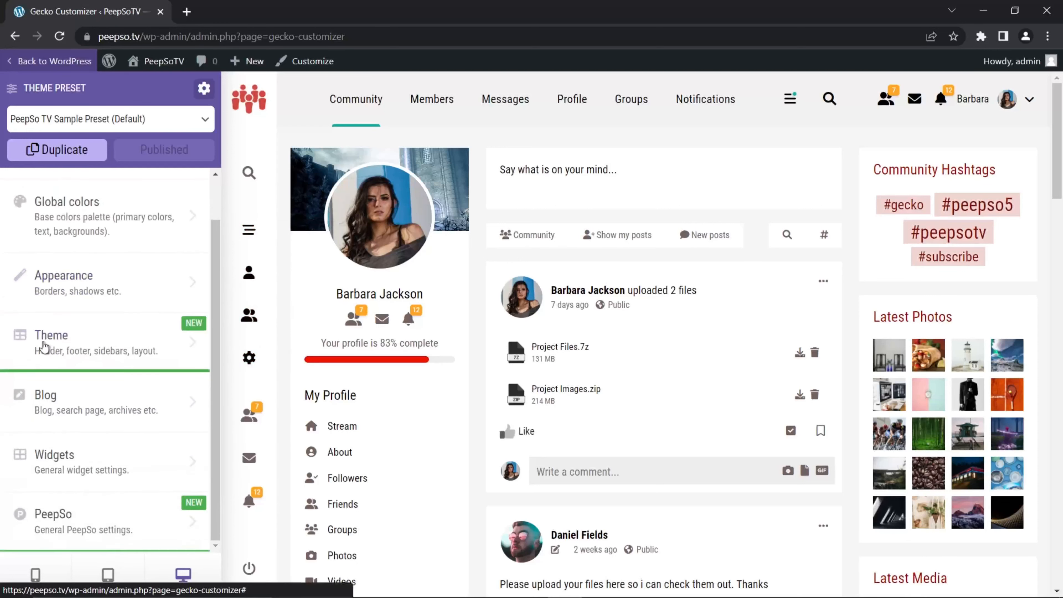
pyautogui.click(50, 345)
pyautogui.scroll(-2, 73, 350)
pyautogui.click(69, 356)
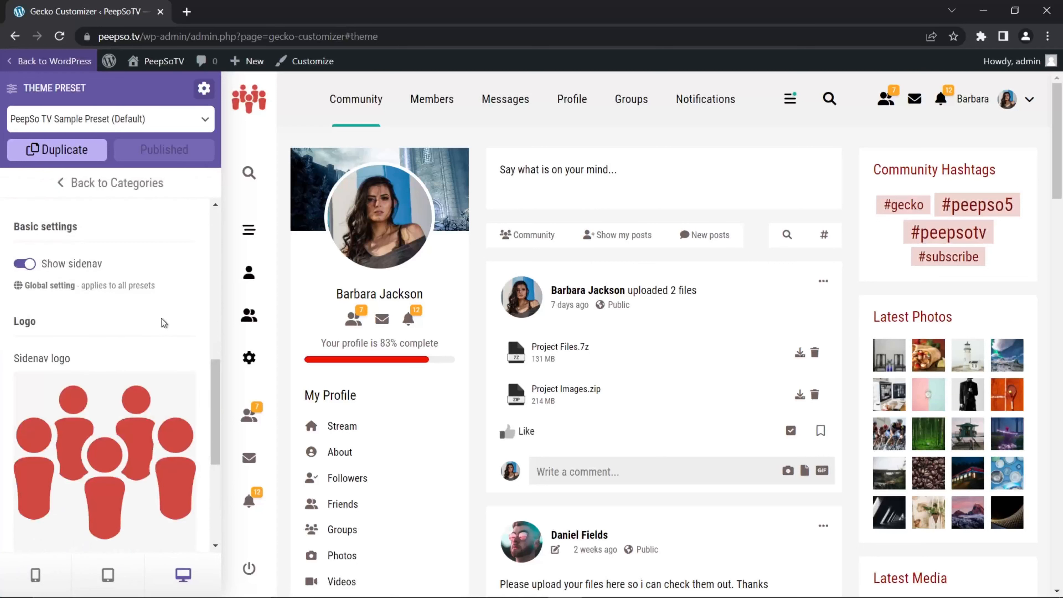
# - Highlight the Sidenav note about modifying menu options, sidebar size, element positions and colors, and clear the selection
pyautogui.scroll(3, 162, 327)
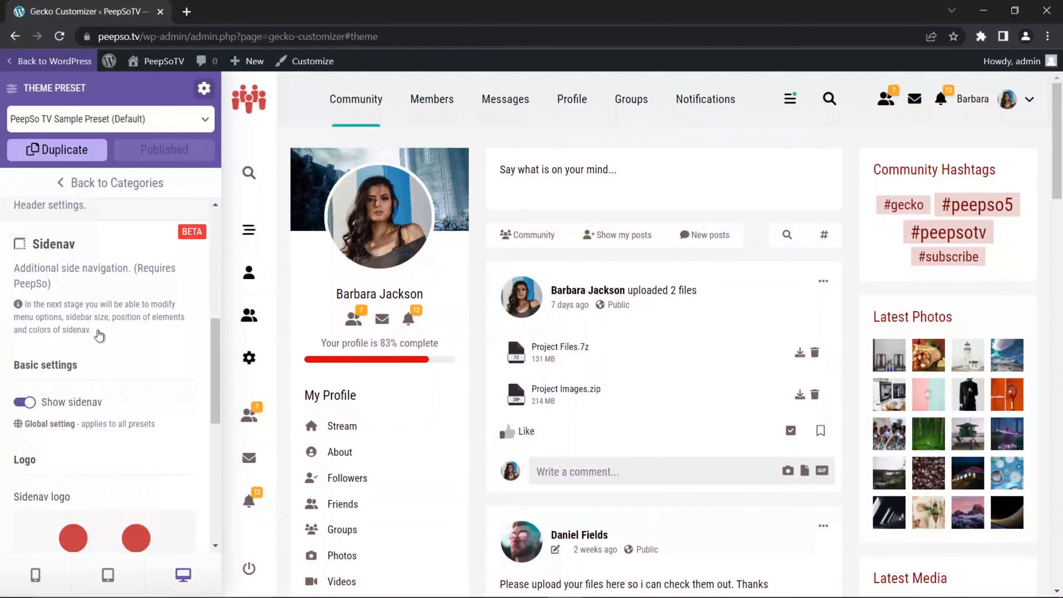
pyautogui.moveTo(99, 339); pyautogui.dragTo(21, 303)
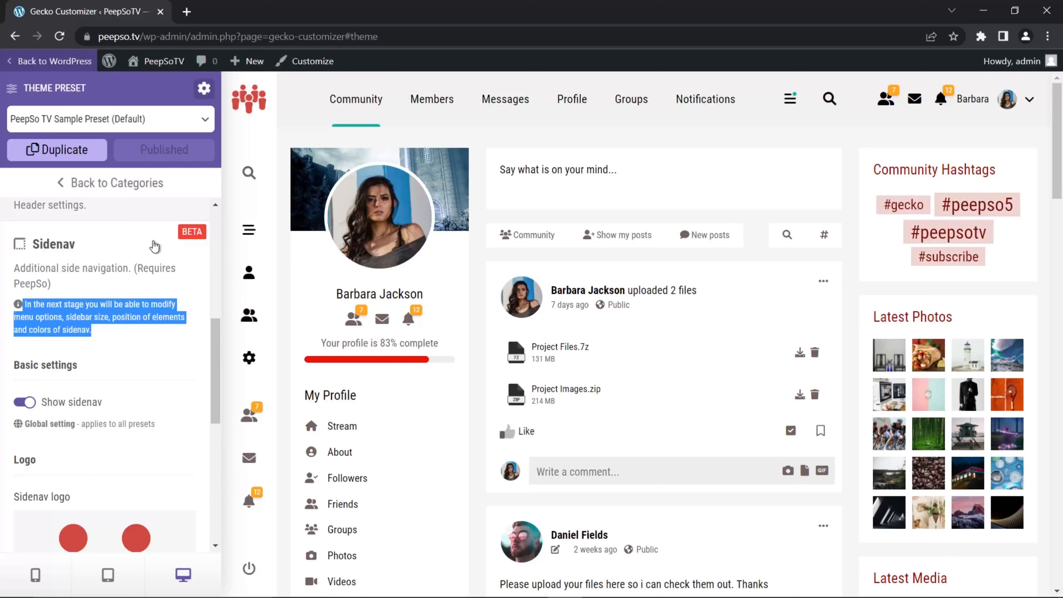
pyautogui.click(155, 250)
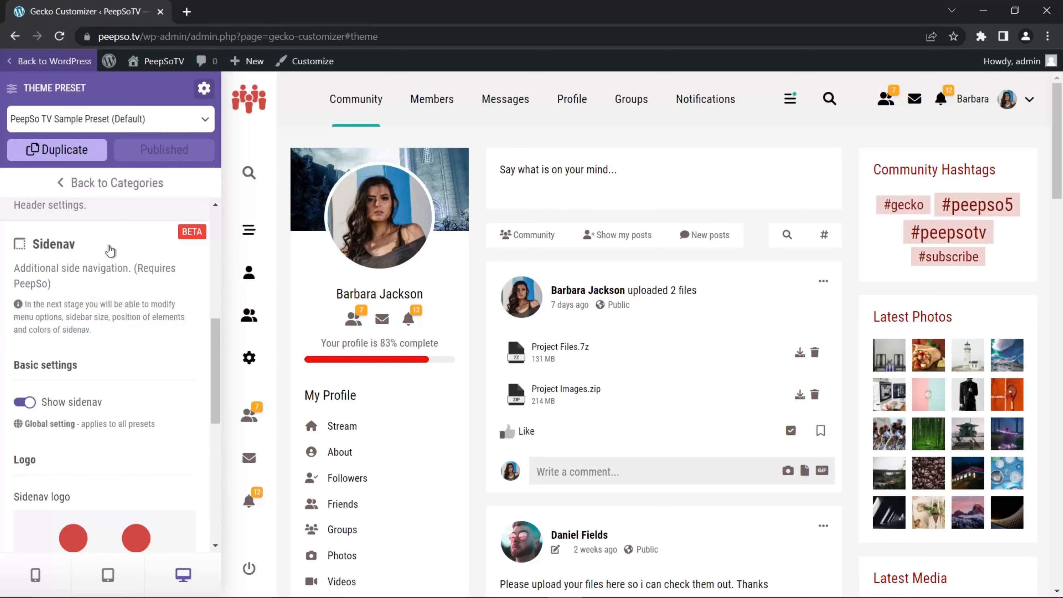
# - Open the Theme category's Mobile menu settings, review the logo options and check the mobile view of the community page
pyautogui.scroll(-3, 111, 251)
pyautogui.scroll(-6, 110, 252)
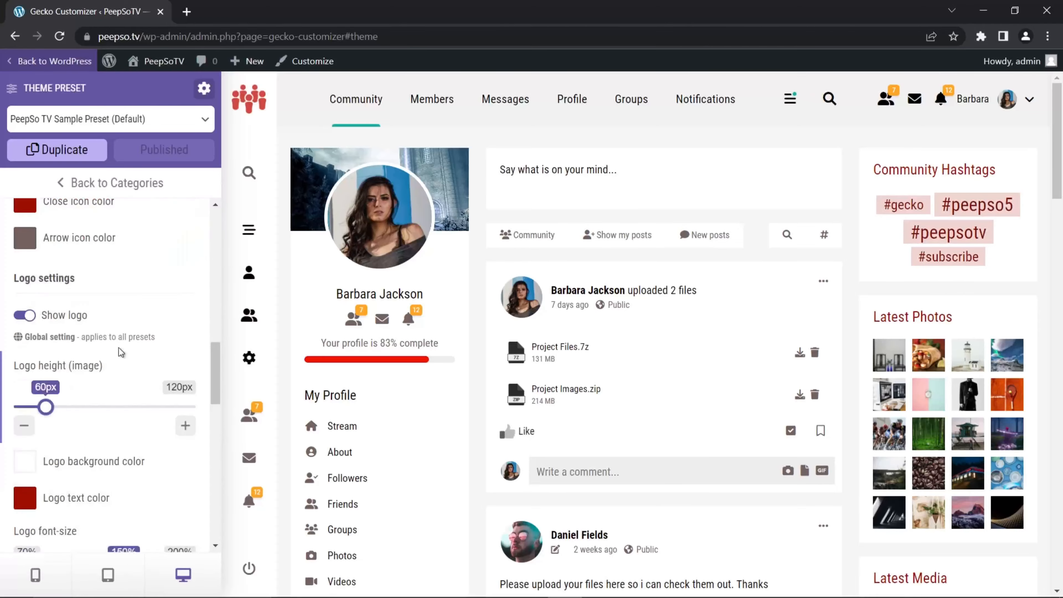
pyautogui.scroll(5, 155, 309)
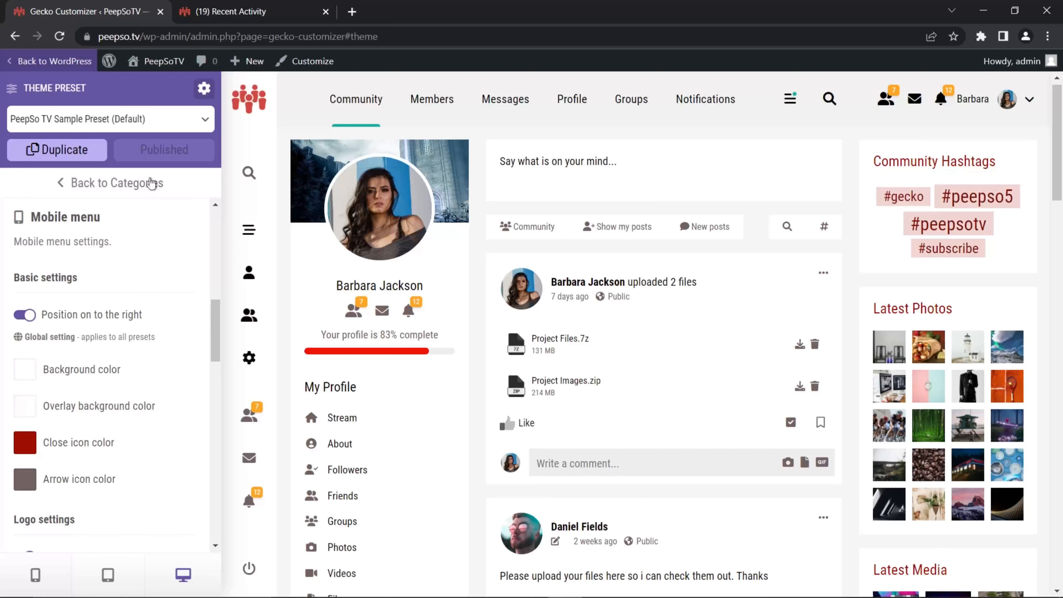
pyautogui.click(245, 12)
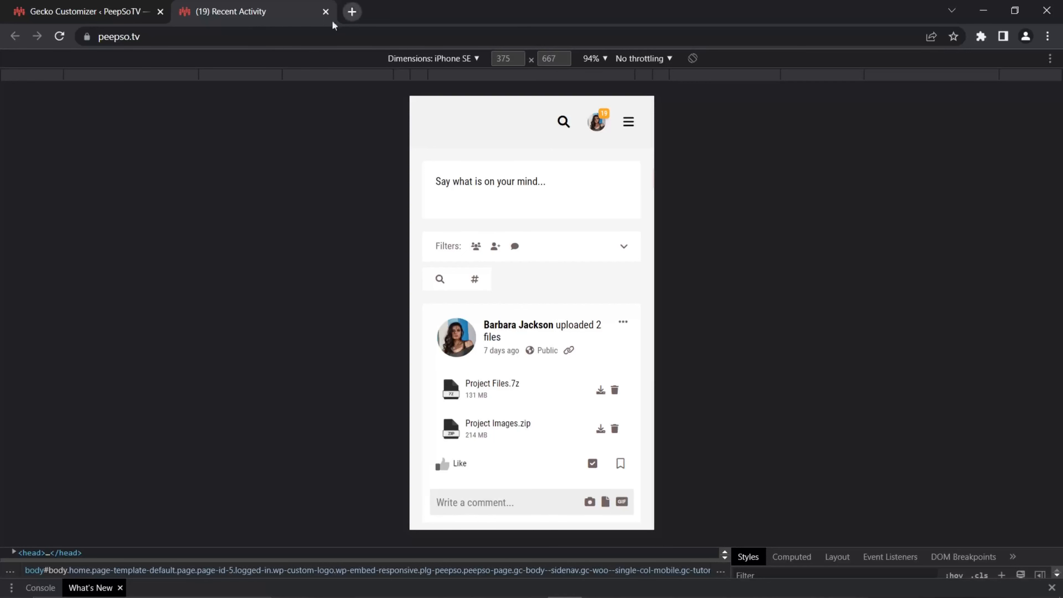
# - Open the community page from the customizer in a new browser tab and inspect it with the developer tools at iPhone SE size
pyautogui.click(88, 12)
pyautogui.moveTo(162, 65)
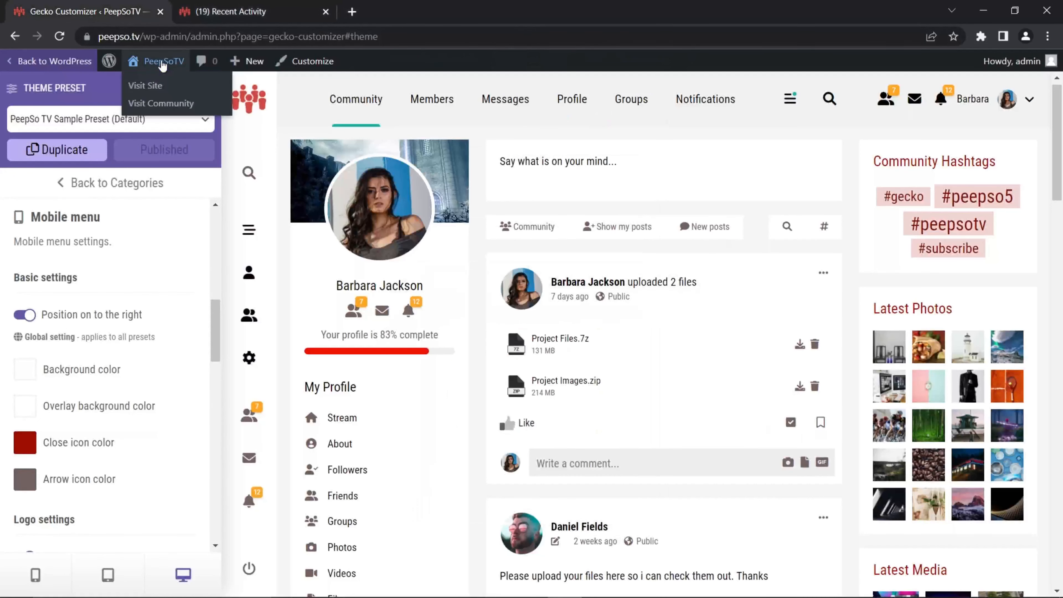
pyautogui.rightClick(159, 101)
pyautogui.click(192, 108)
pyautogui.click(376, 13)
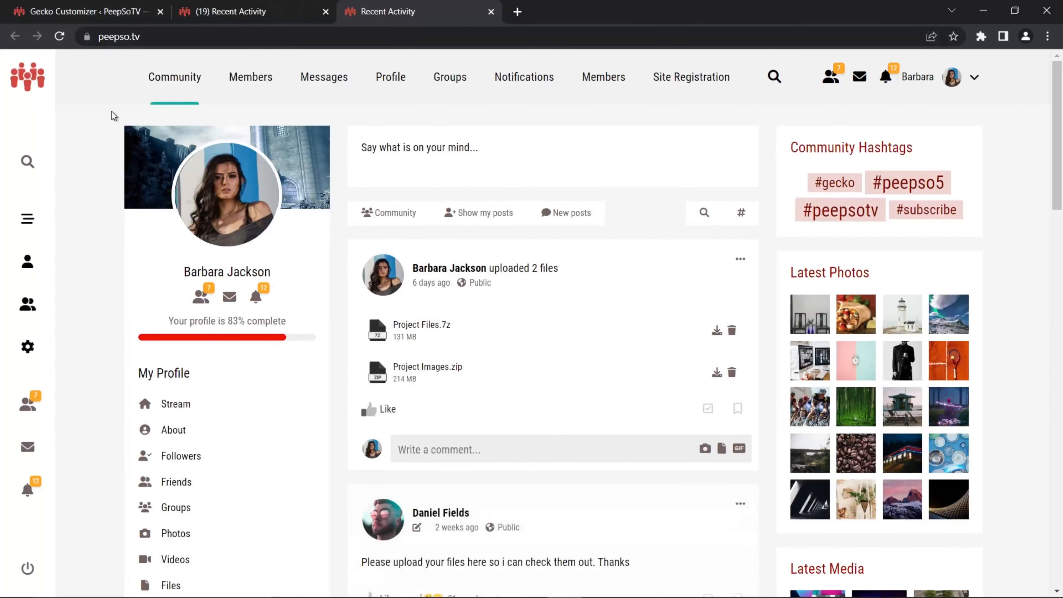
pyautogui.rightClick(85, 143)
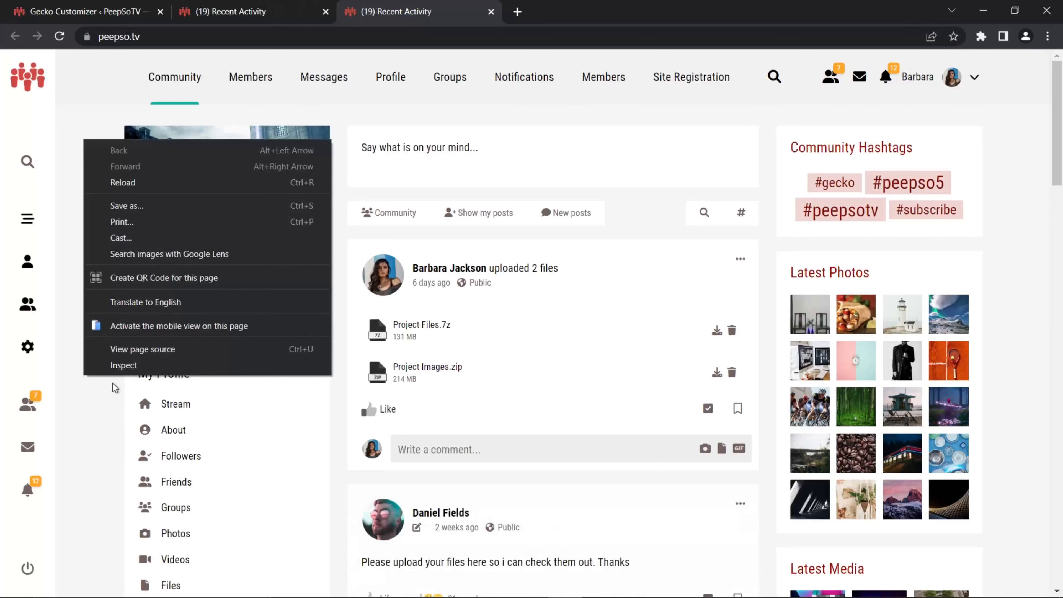
pyautogui.click(118, 371)
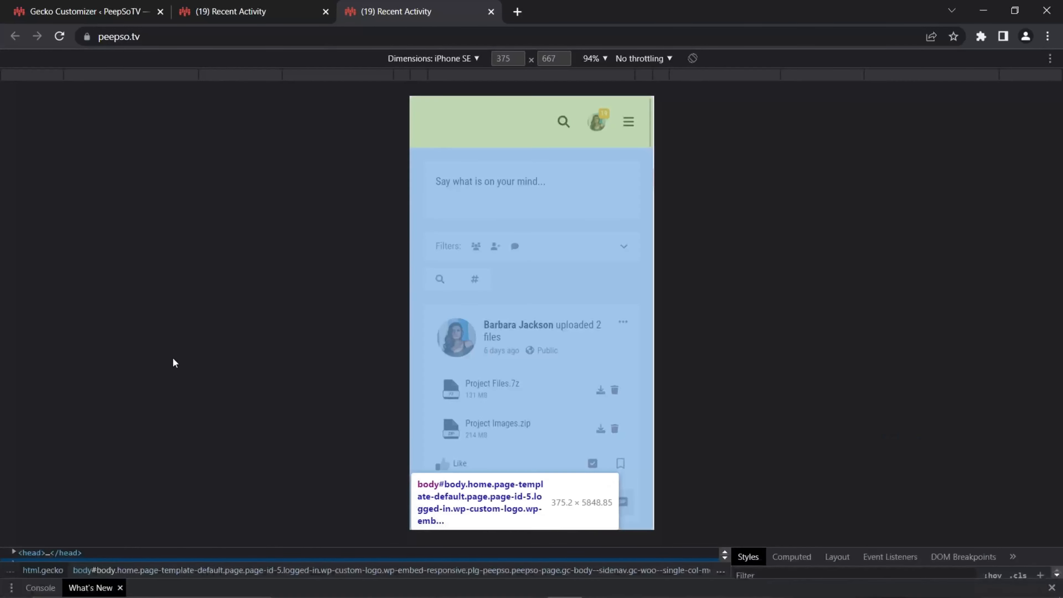
# - Preview the community page at iPhone 12 Pro and Samsung Galaxy S8+ sizes, and return the device preview to iPhone SE
pyautogui.moveTo(815, 545); pyautogui.dragTo(824, 293)
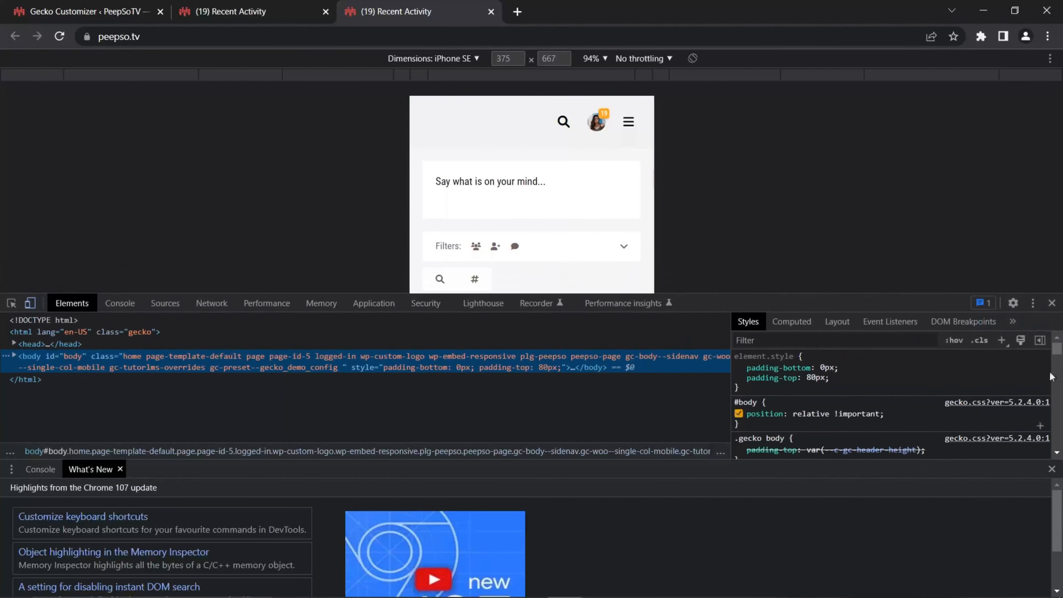
pyautogui.moveTo(877, 293); pyautogui.dragTo(878, 594)
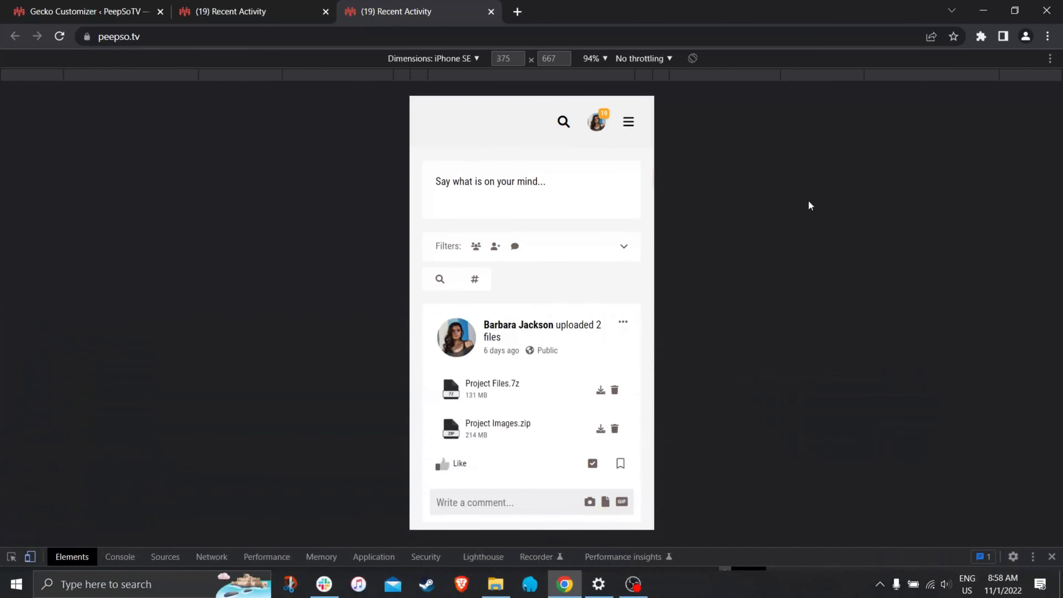
pyautogui.click(477, 58)
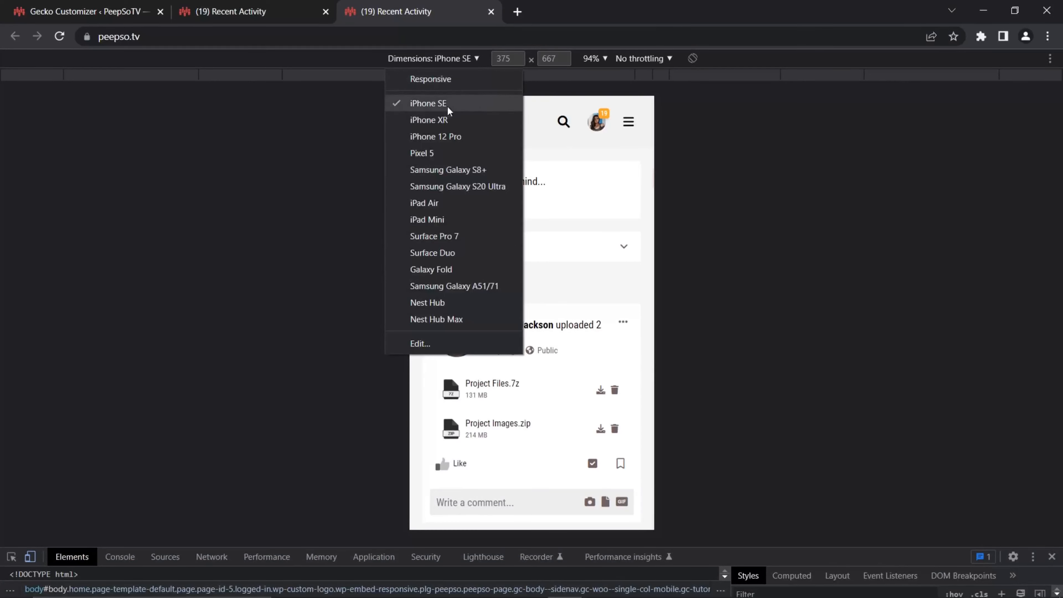
pyautogui.click(424, 137)
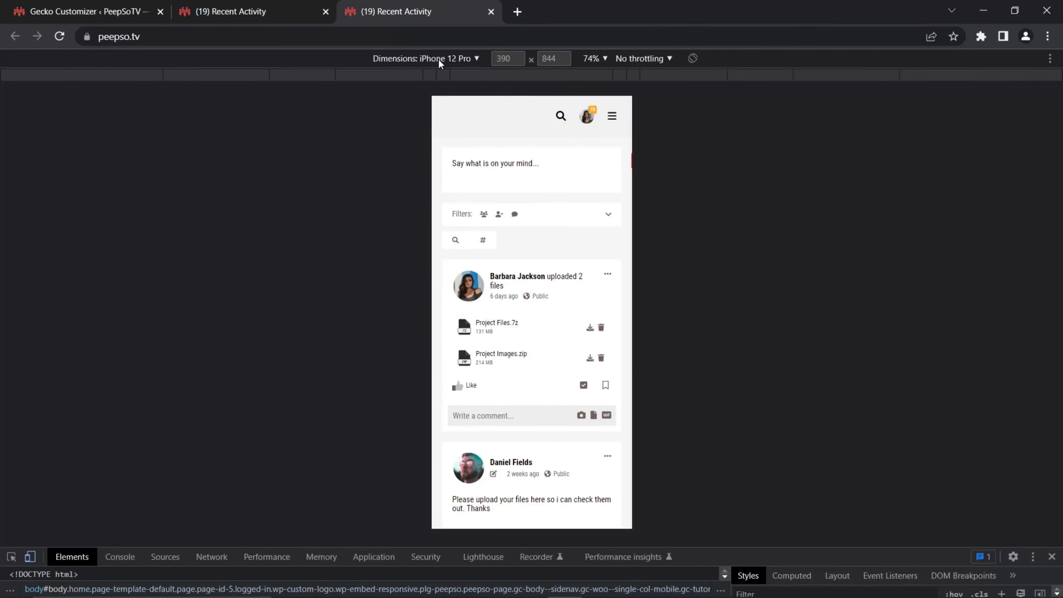
pyautogui.click(454, 58)
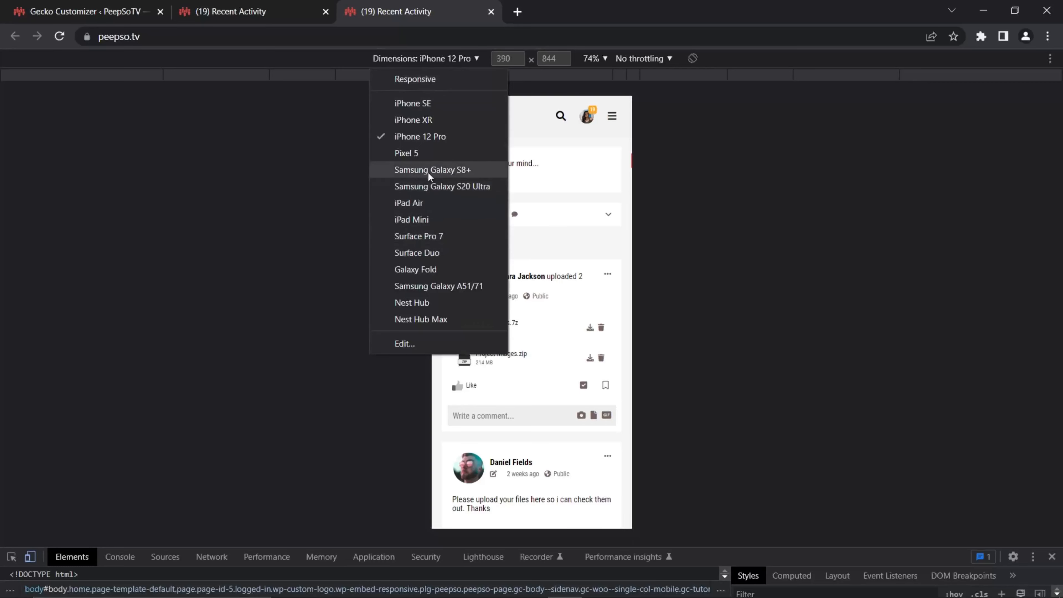
pyautogui.click(454, 171)
pyautogui.click(472, 58)
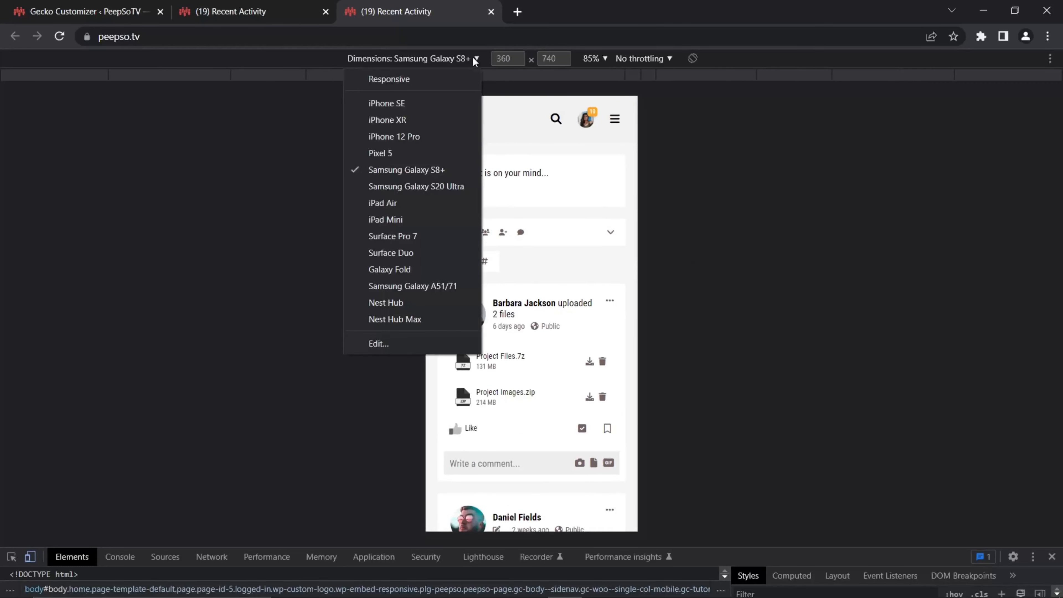
pyautogui.click(400, 102)
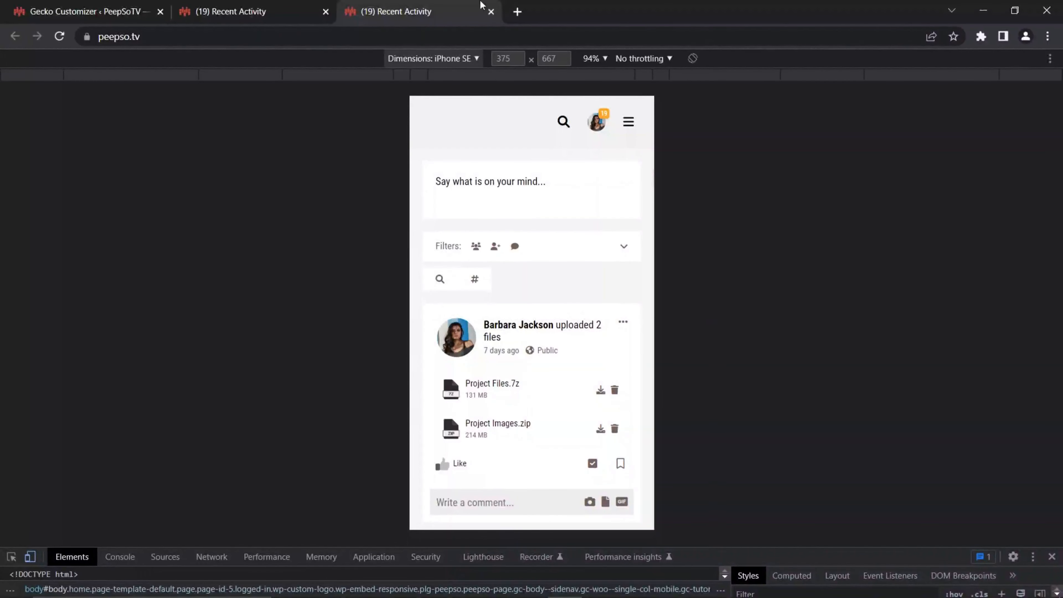
# - Close the extra community page tab and open the logo visibility settings in the Gecko customizer
pyautogui.click(490, 13)
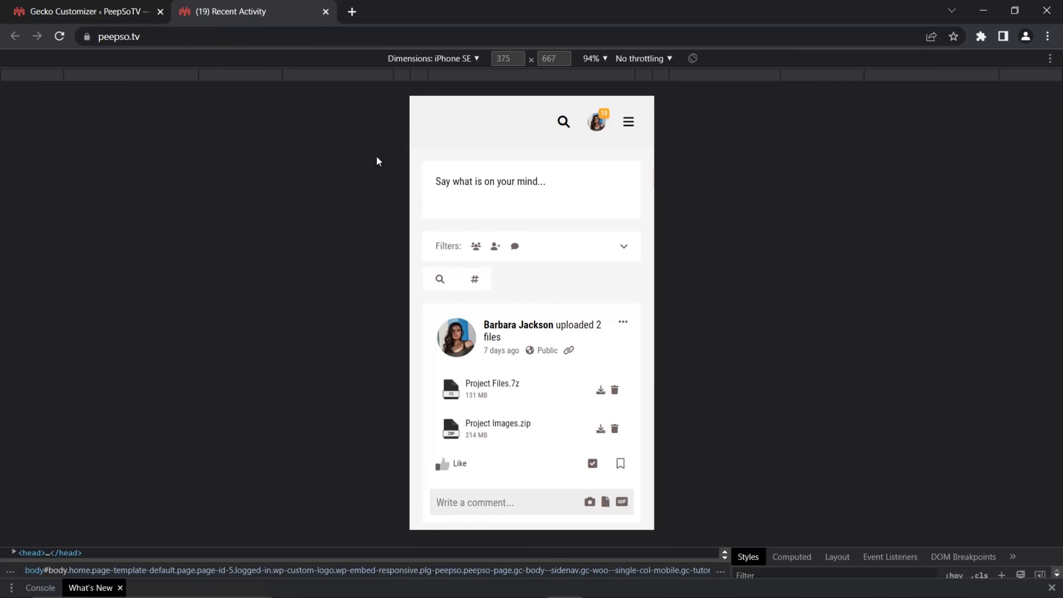
pyautogui.click(100, 12)
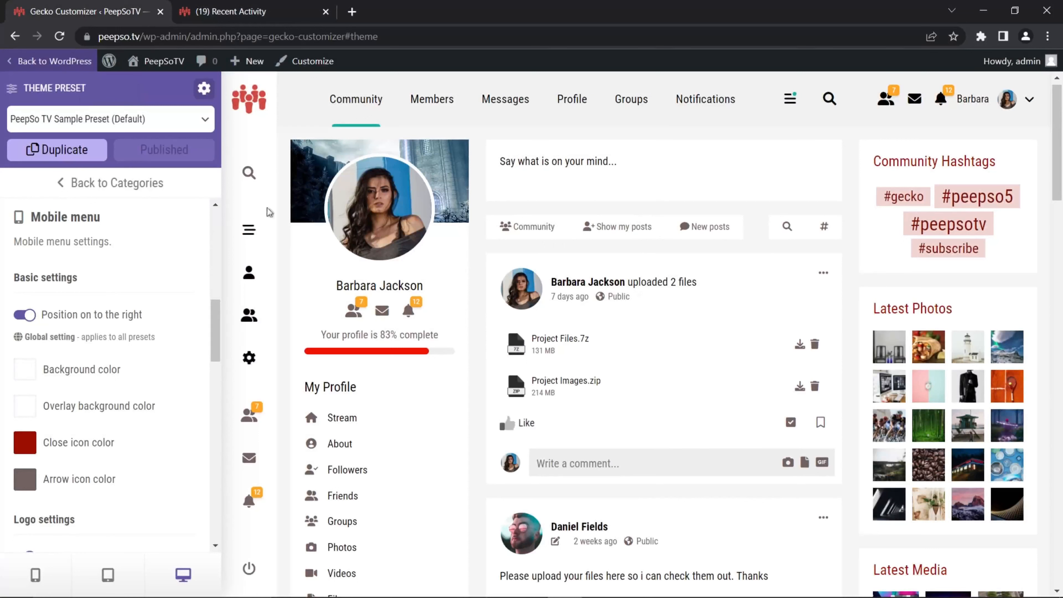
pyautogui.scroll(2, 102, 262)
pyautogui.scroll(3, 102, 262)
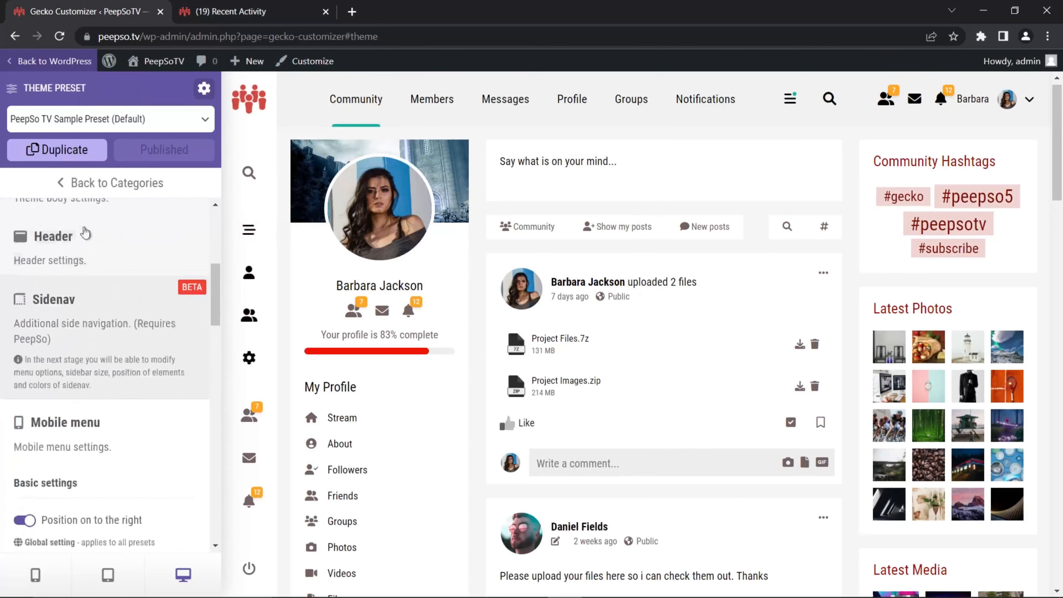
pyautogui.click(72, 182)
pyautogui.click(43, 191)
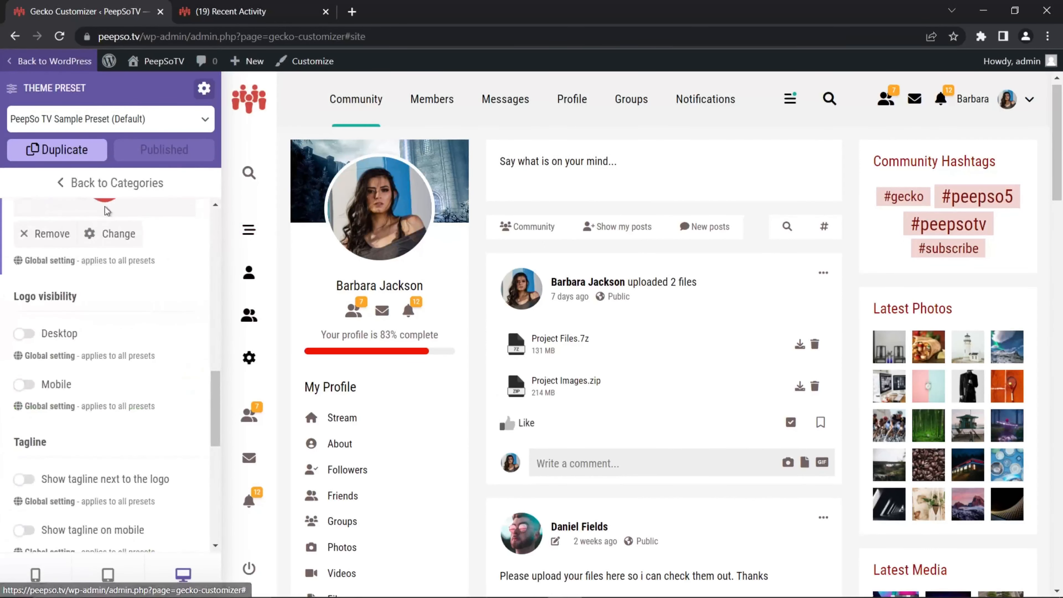
# - Turn on logo visibility for Mobile and publish the preset
pyautogui.scroll(3, 123, 317)
pyautogui.scroll(-5, 122, 317)
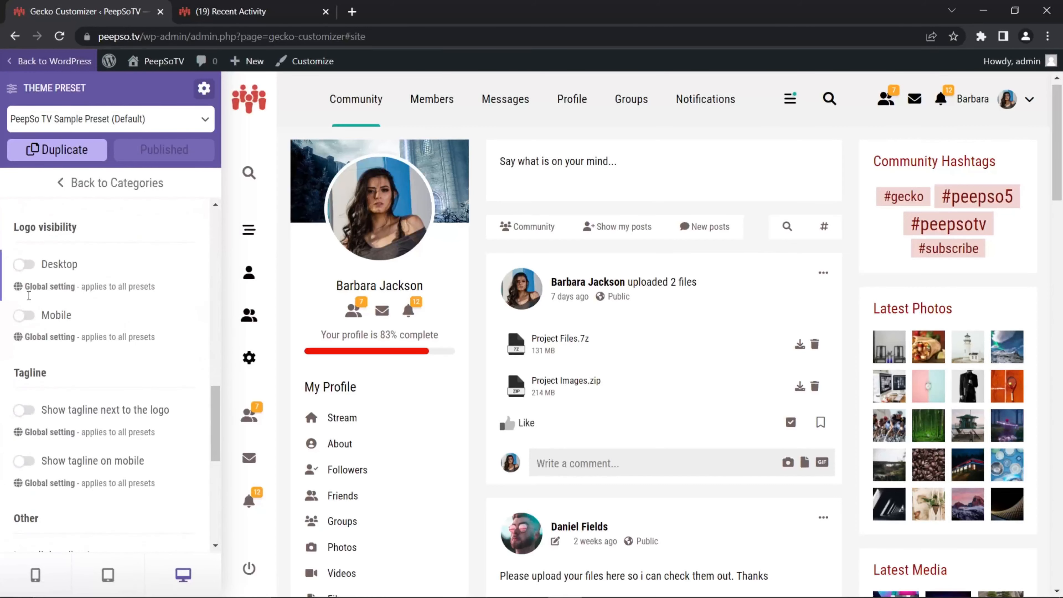
pyautogui.click(23, 316)
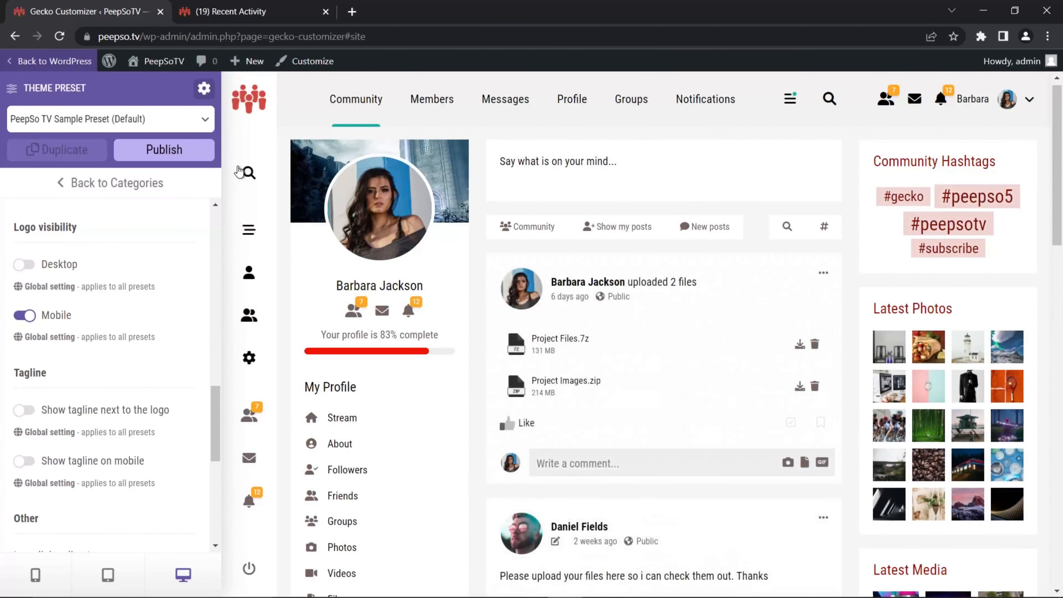
pyautogui.click(188, 153)
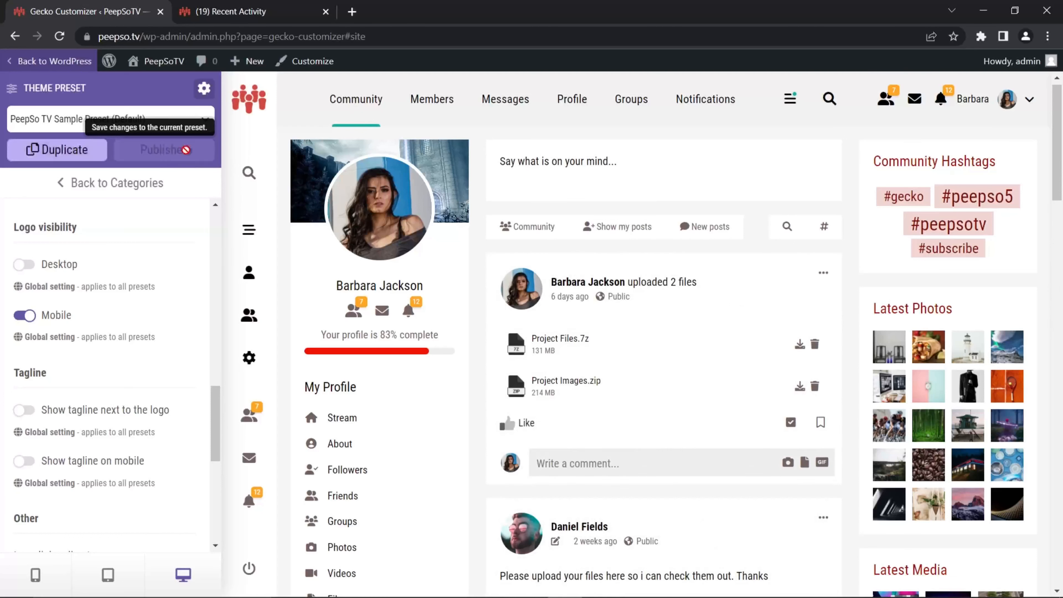
# - Reload the community page at iPhone SE size and check the header logo and the mobile menu, closing the menu again
pyautogui.click(225, 12)
pyautogui.click(60, 37)
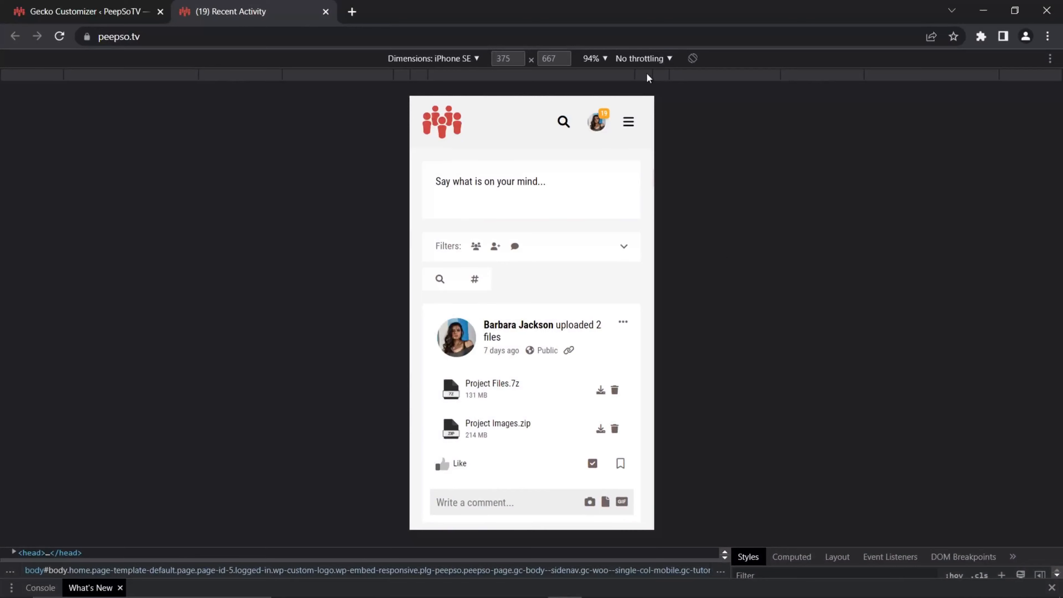
pyautogui.click(629, 125)
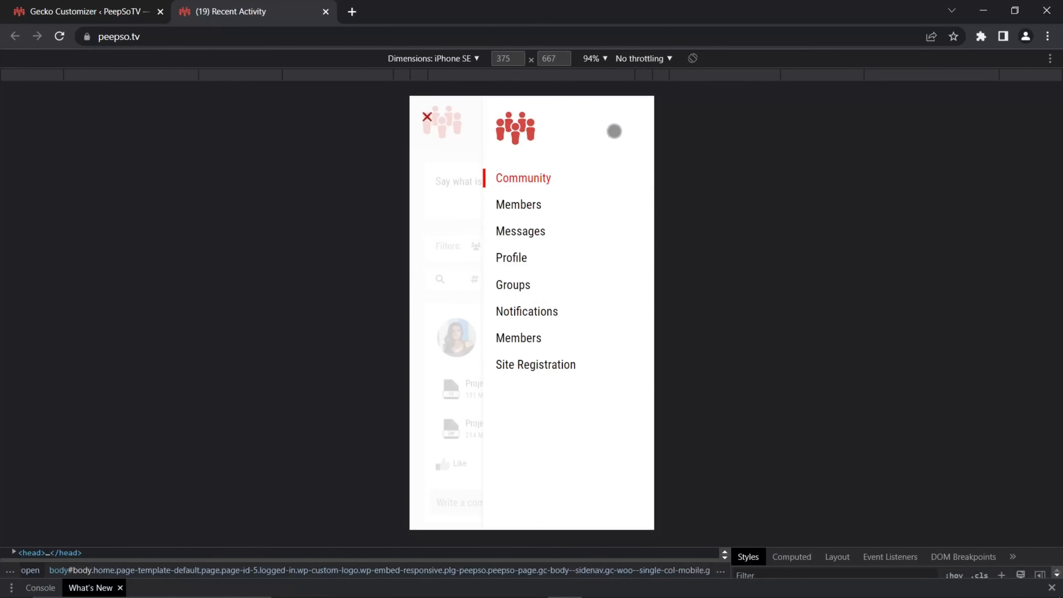
pyautogui.click(482, 123)
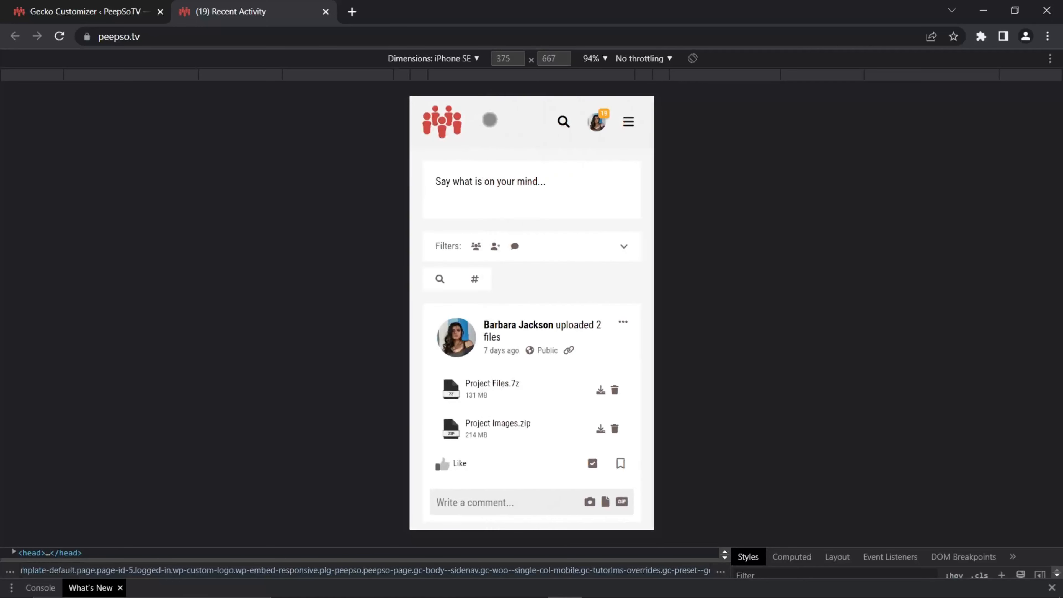
# - Return to the customizer and expand the Mobile menu settings in the Theme category
pyautogui.click(125, 11)
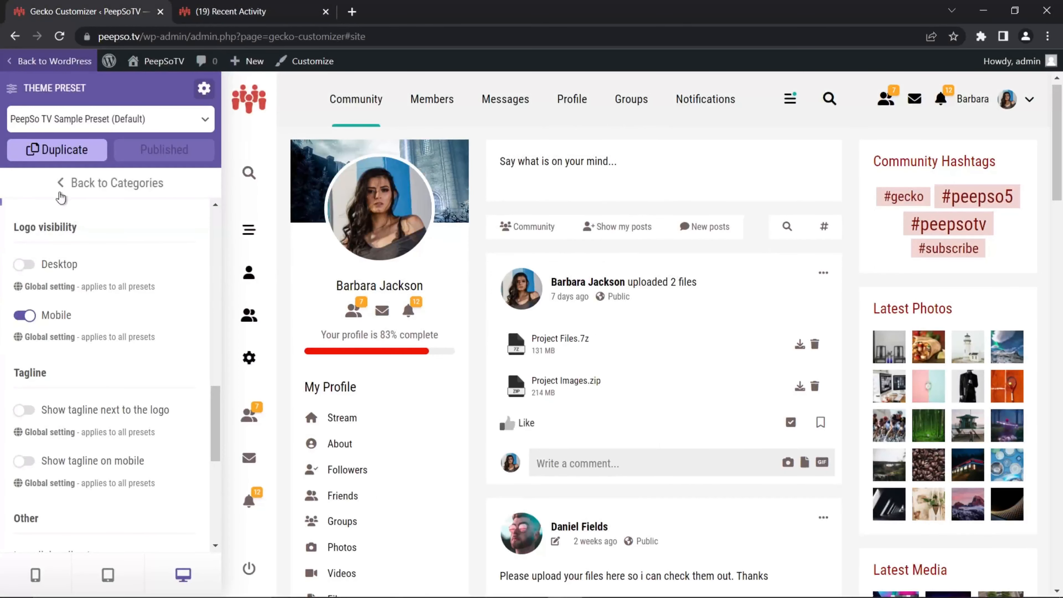
pyautogui.click(75, 183)
pyautogui.scroll(-1, 79, 295)
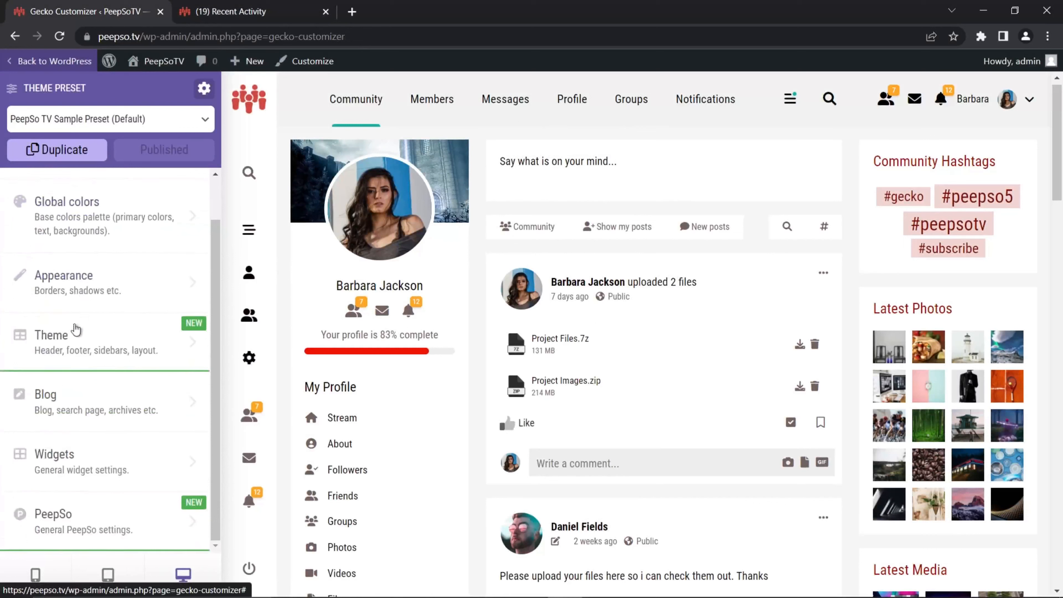
pyautogui.click(48, 346)
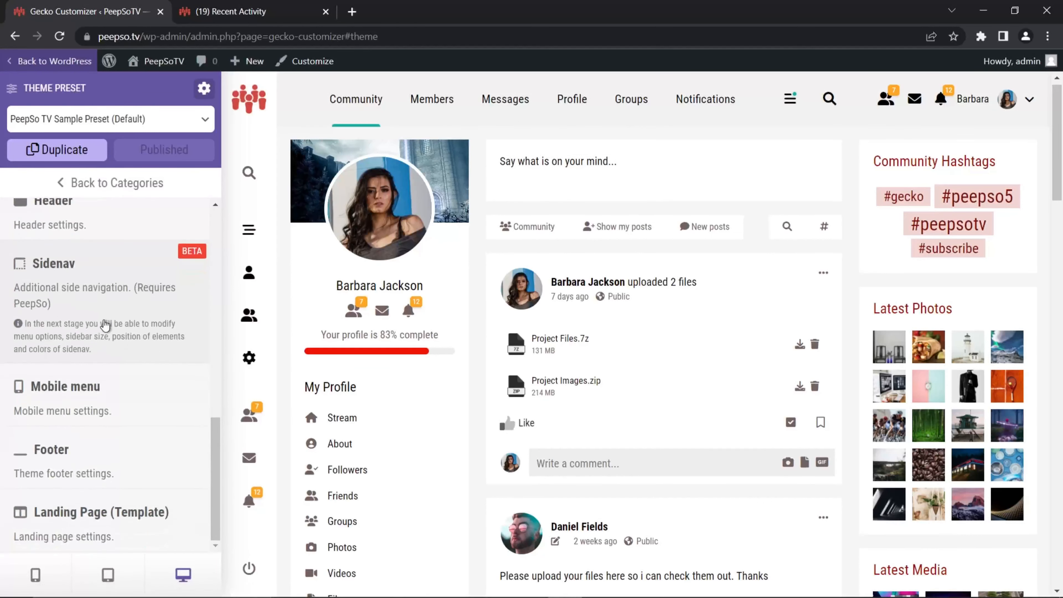
pyautogui.click(71, 386)
pyautogui.scroll(4, 135, 344)
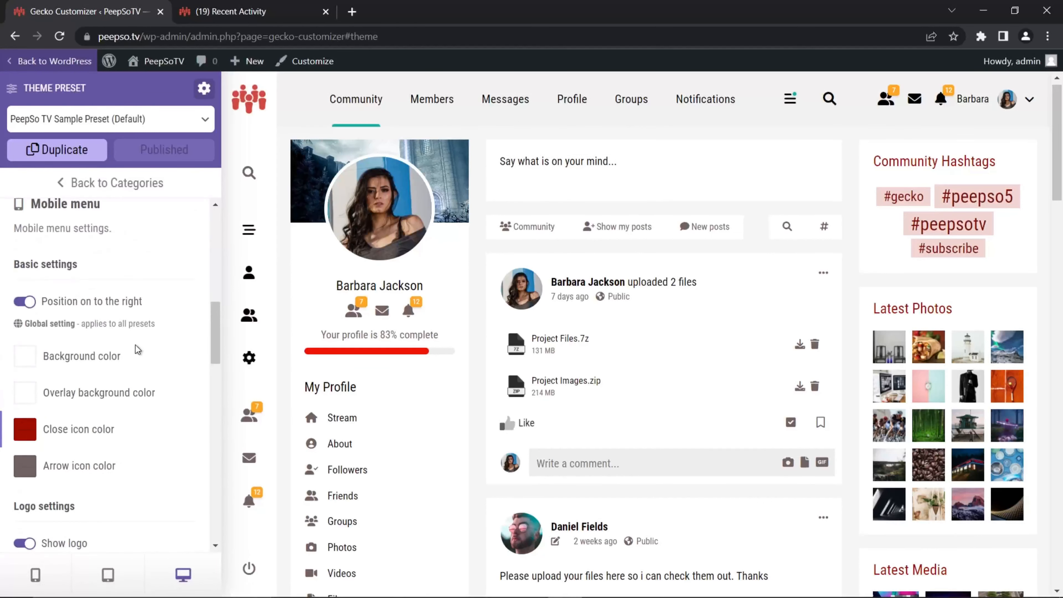
# - Publish the mobile menu with Position on to the right turned off, and check how the menu opens on the reloaded community page
pyautogui.click(23, 371)
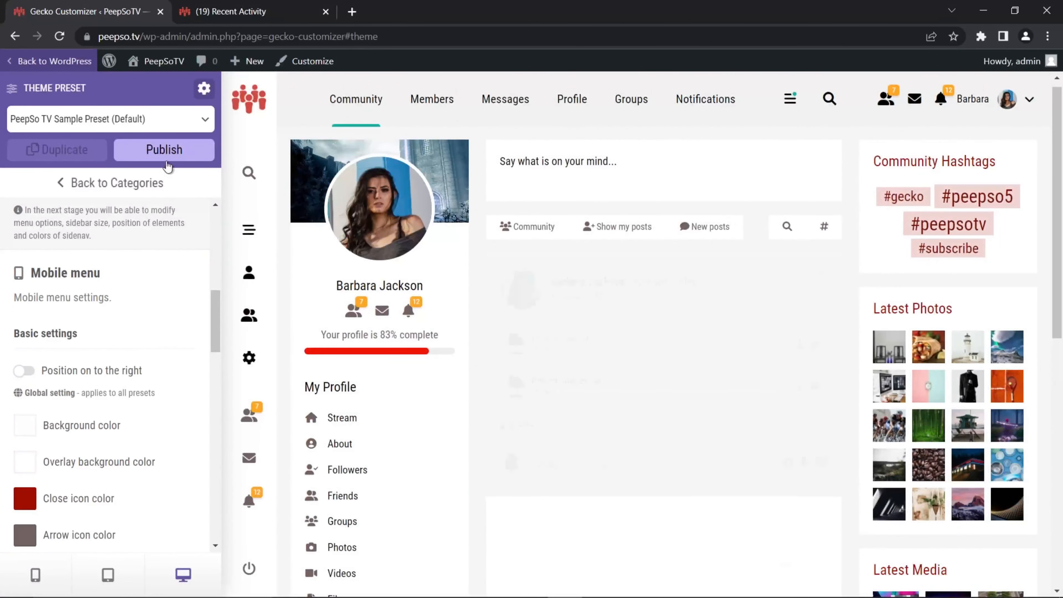
pyautogui.click(168, 167)
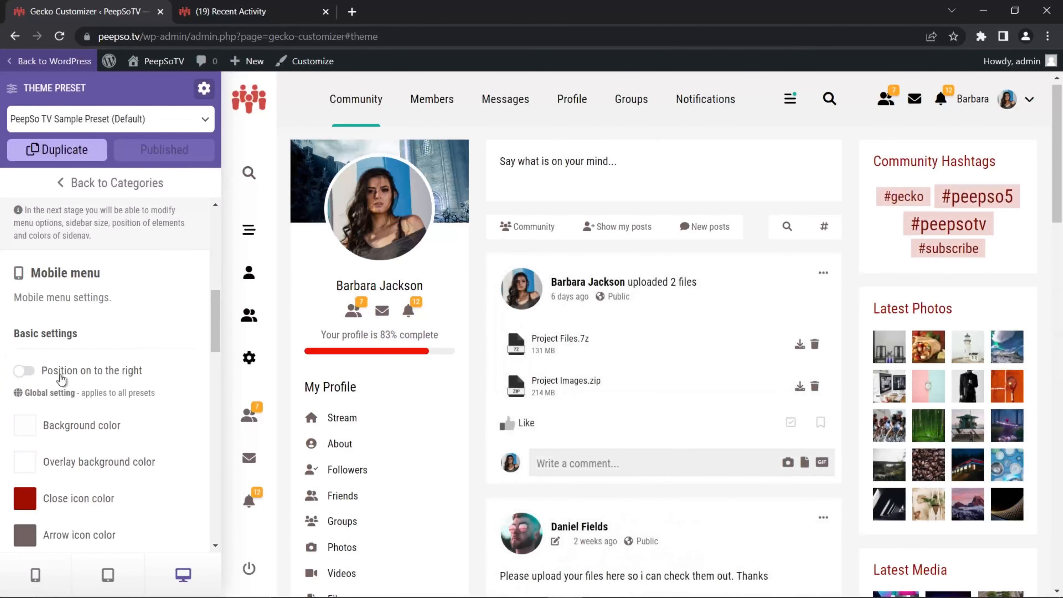
pyautogui.click(251, 9)
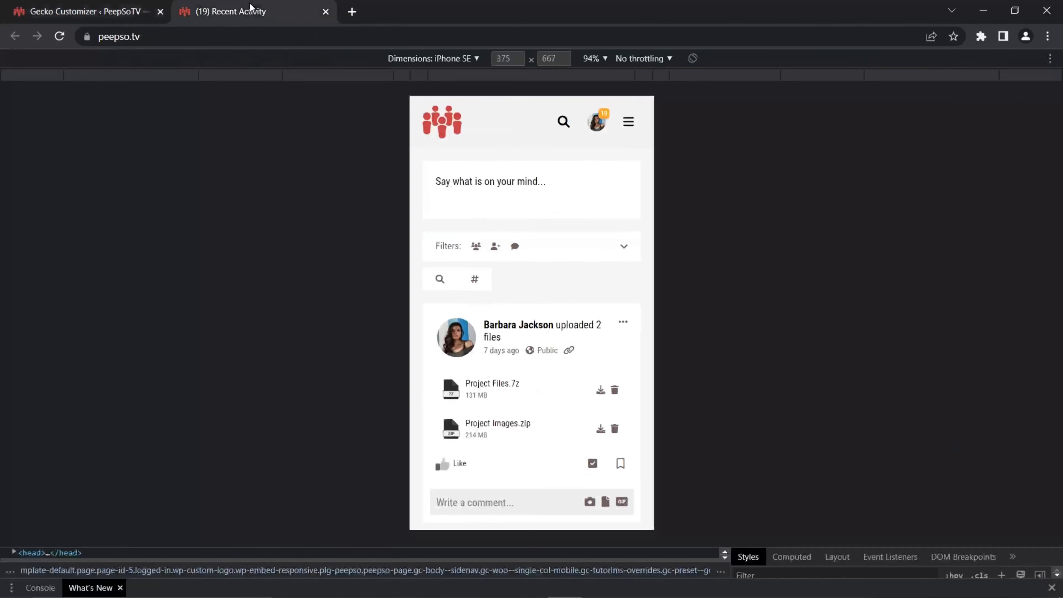
pyautogui.click(60, 36)
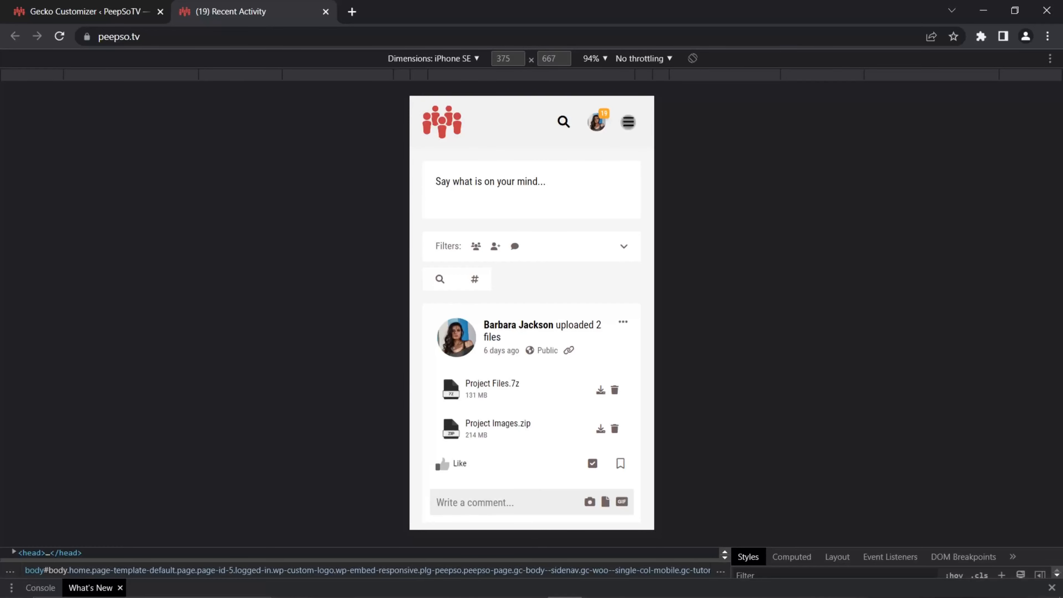
pyautogui.click(628, 122)
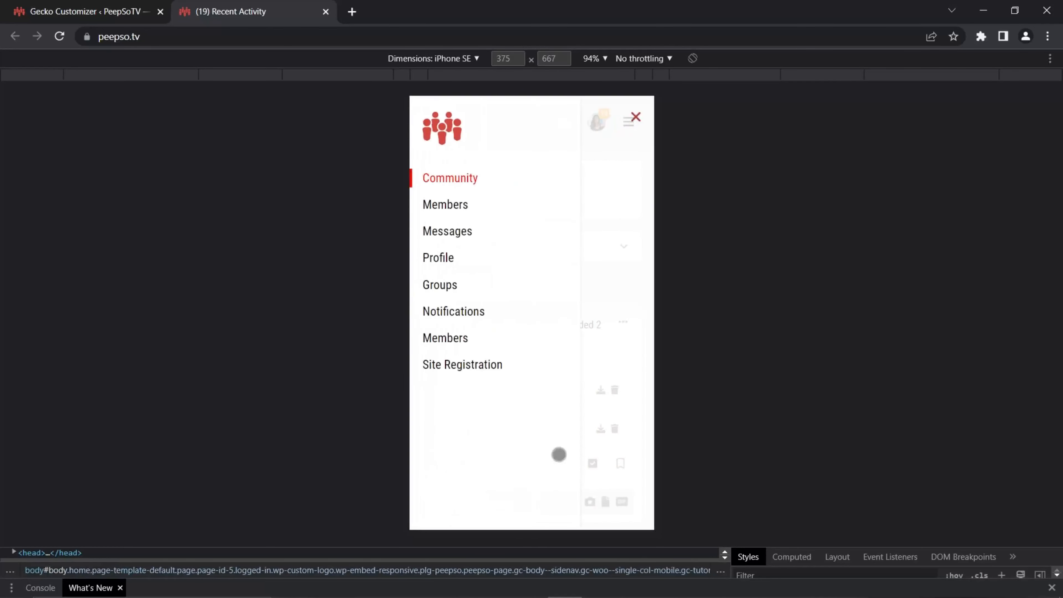
pyautogui.click(636, 117)
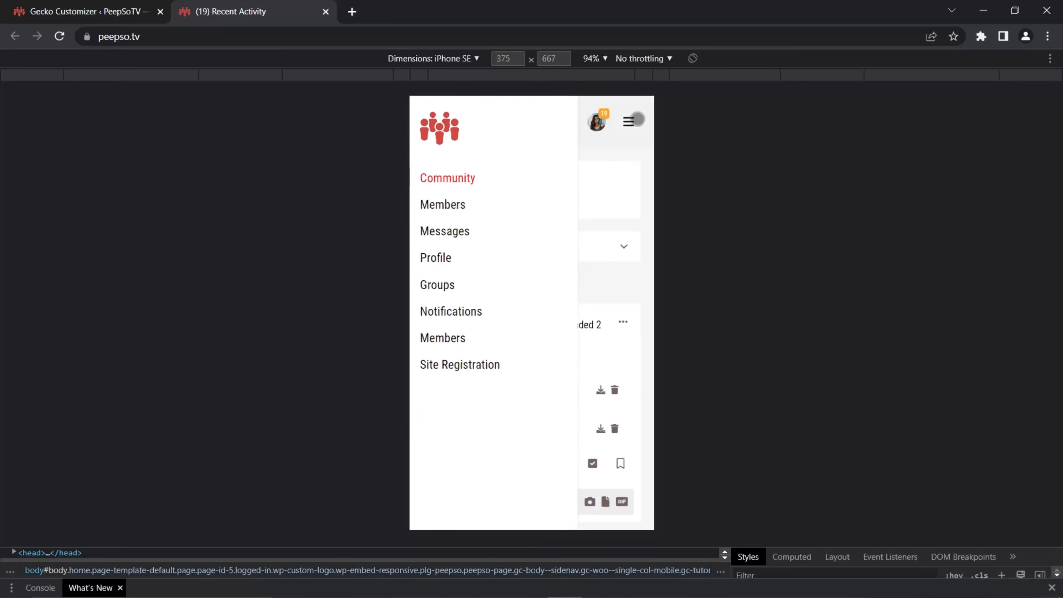
# - Publish the mobile menu with Position on to the right turned back on, and recheck the menu on the reloaded community page
pyautogui.click(122, 11)
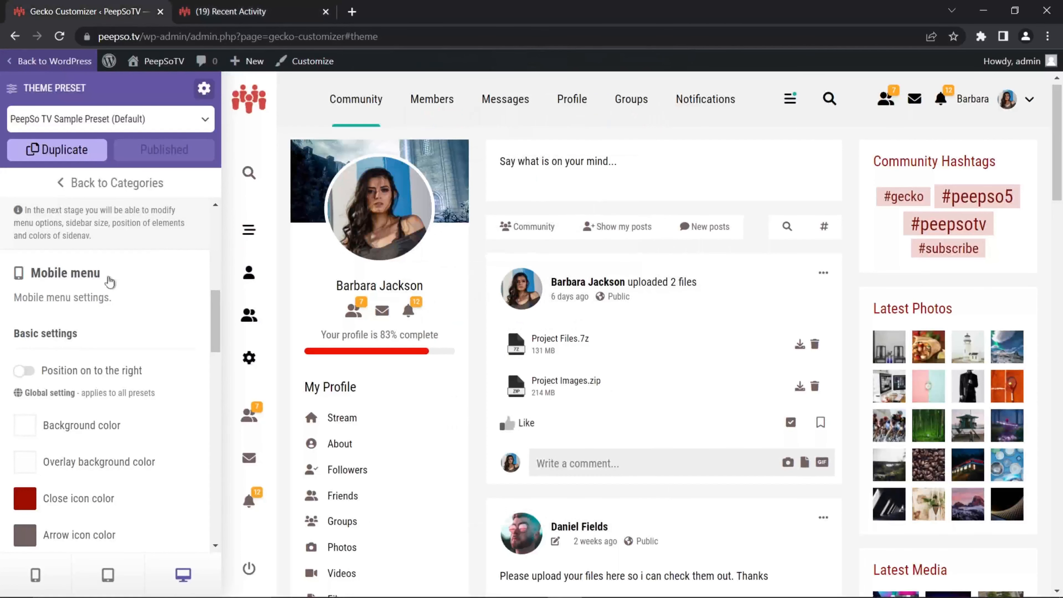
pyautogui.click(24, 371)
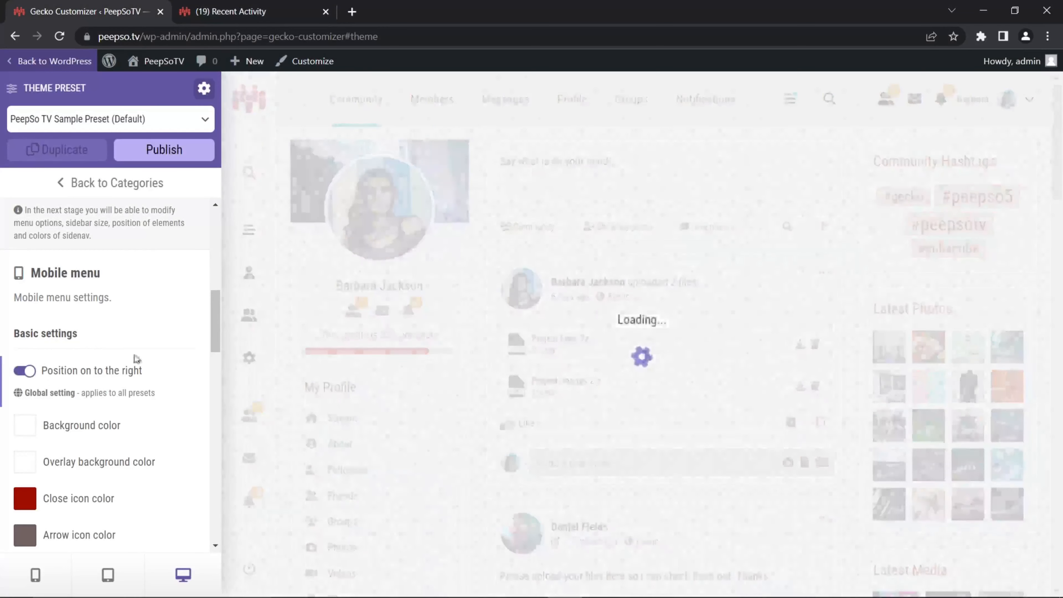
pyautogui.click(226, 11)
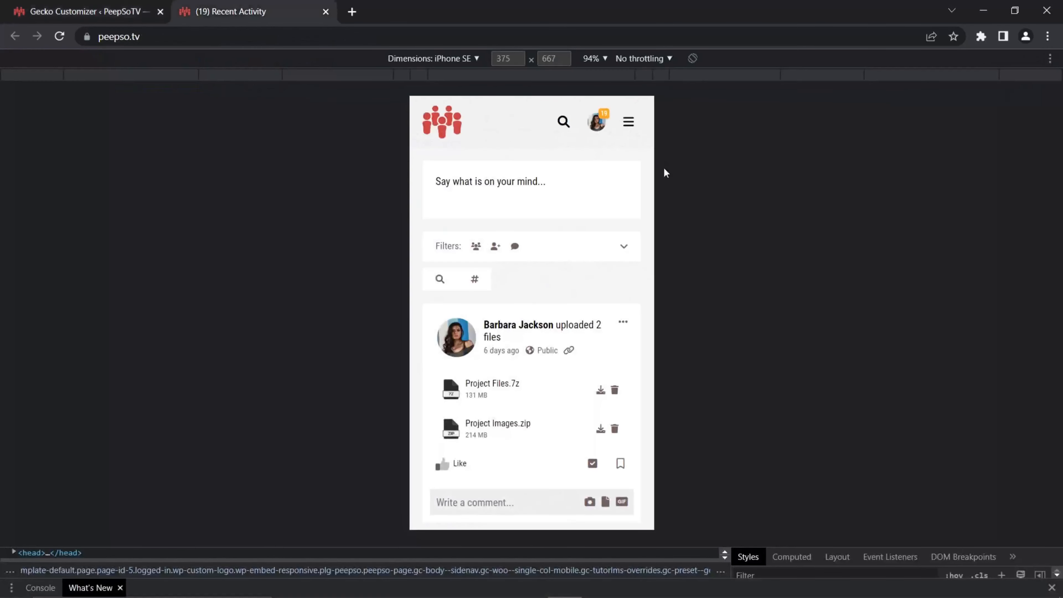
pyautogui.click(60, 34)
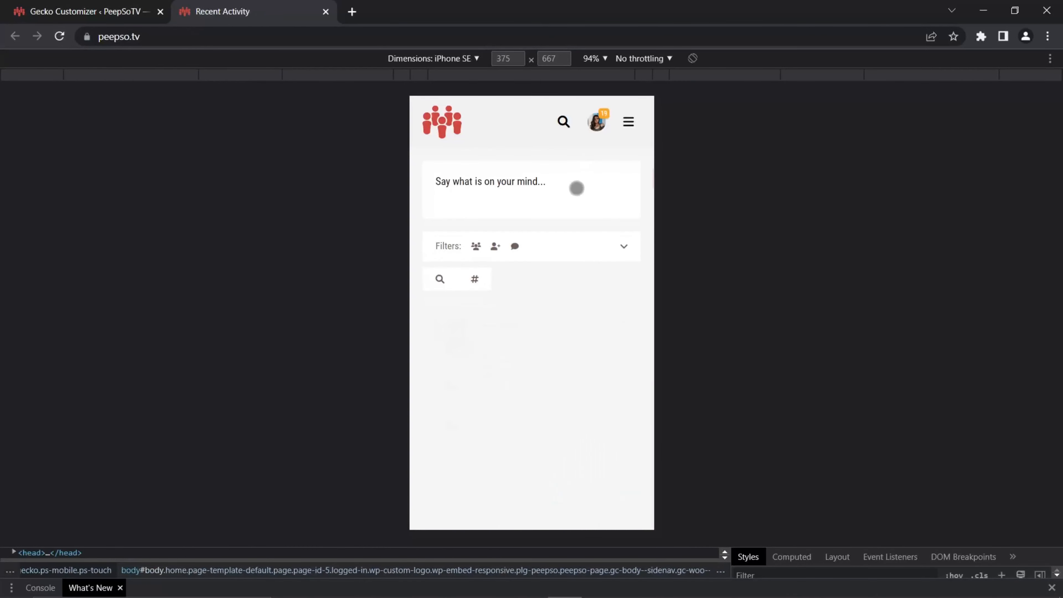
pyautogui.click(630, 123)
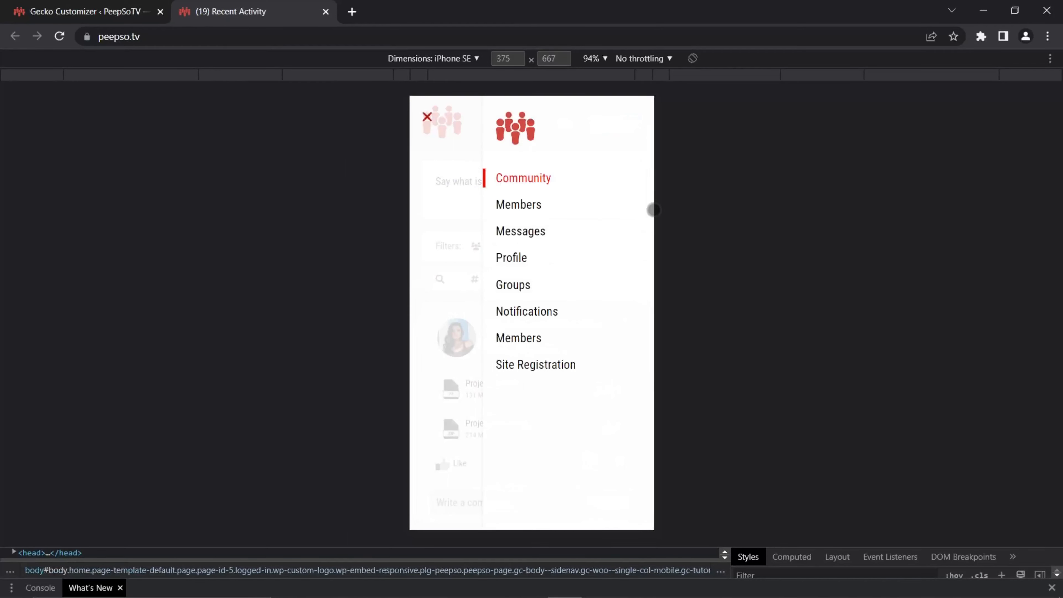
pyautogui.click(427, 117)
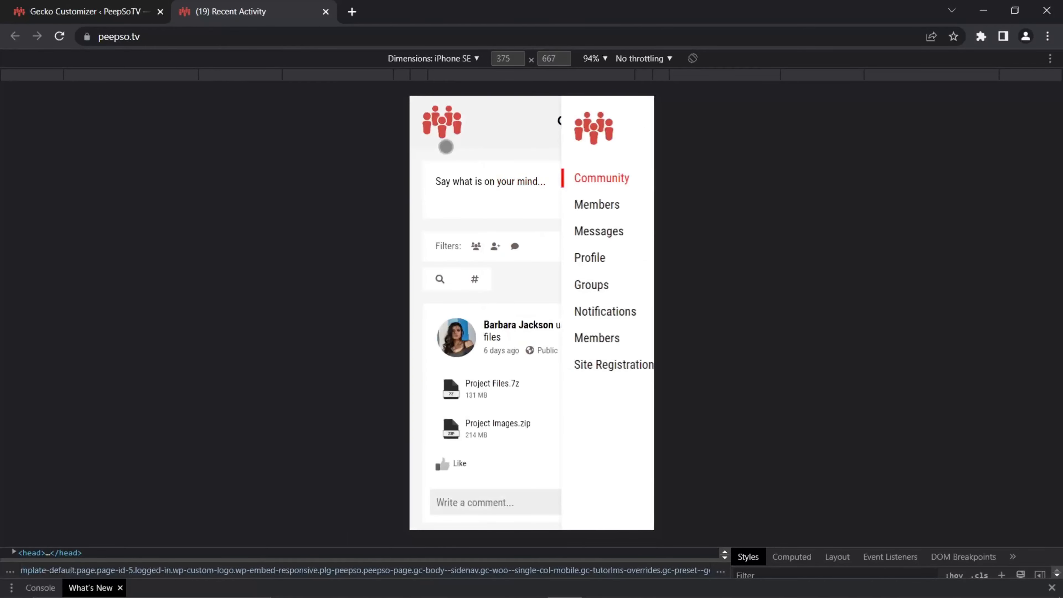
# - Review the color and logo options in the customizer's Mobile menu settings
pyautogui.click(123, 11)
pyautogui.scroll(-3, 164, 289)
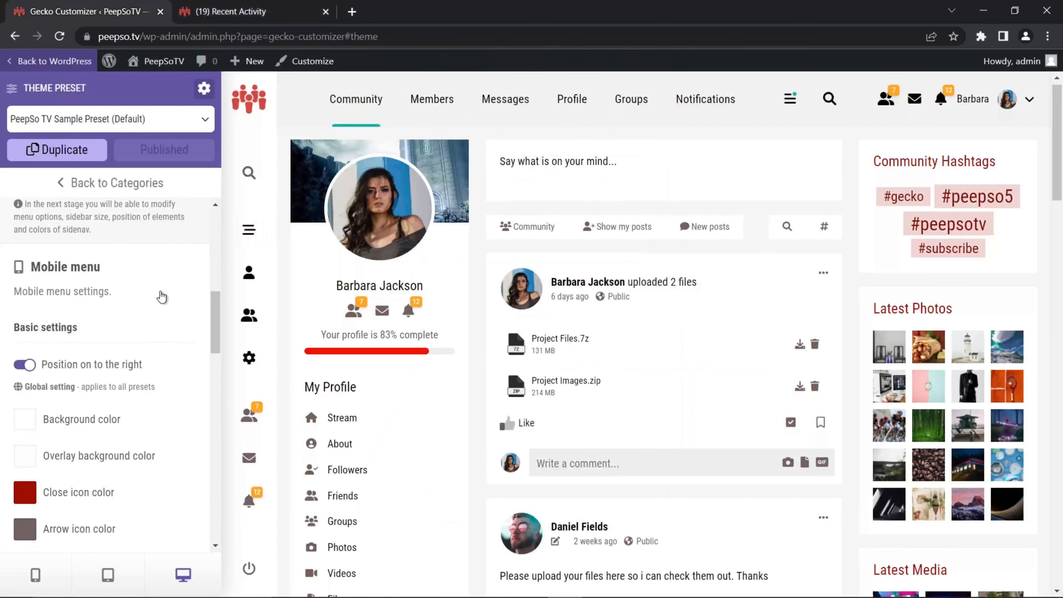
pyautogui.scroll(-3, 166, 282)
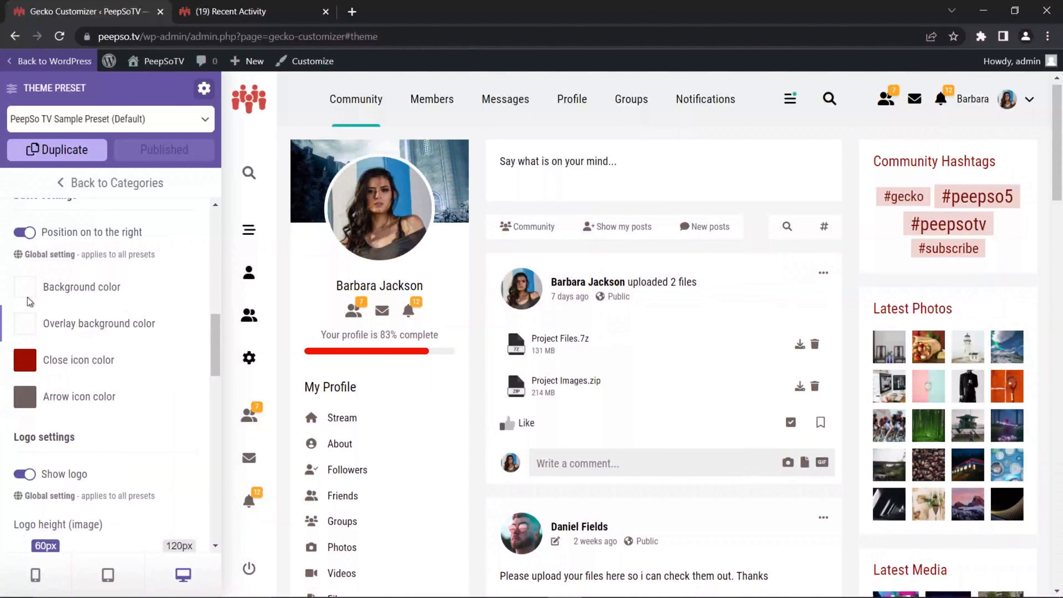
# - Set the mobile menu's background color to #000000 and its overlay background color to #DDCFCF
pyautogui.click(21, 293)
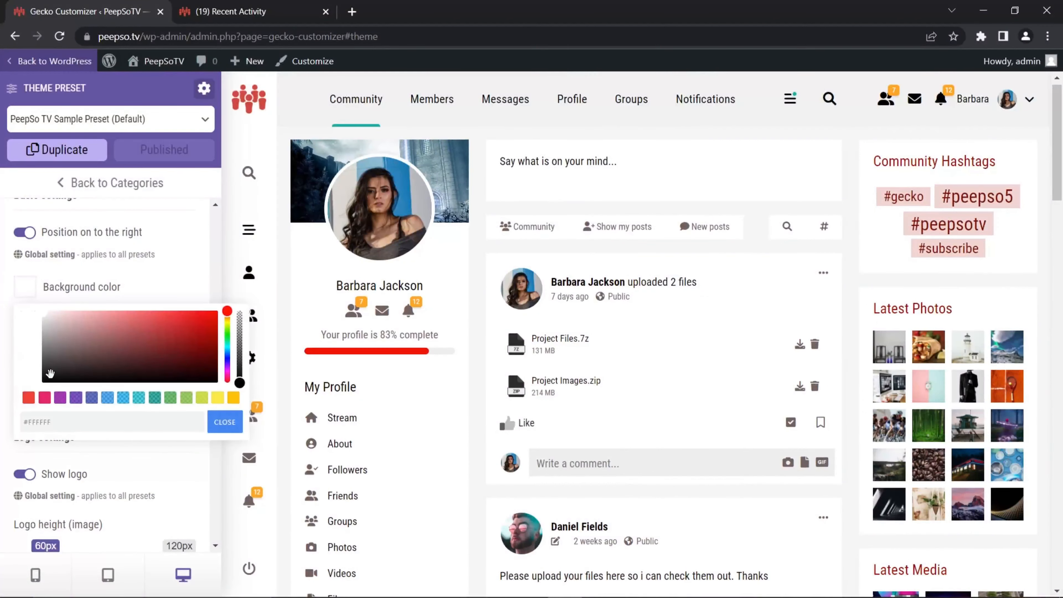
pyautogui.click(44, 381)
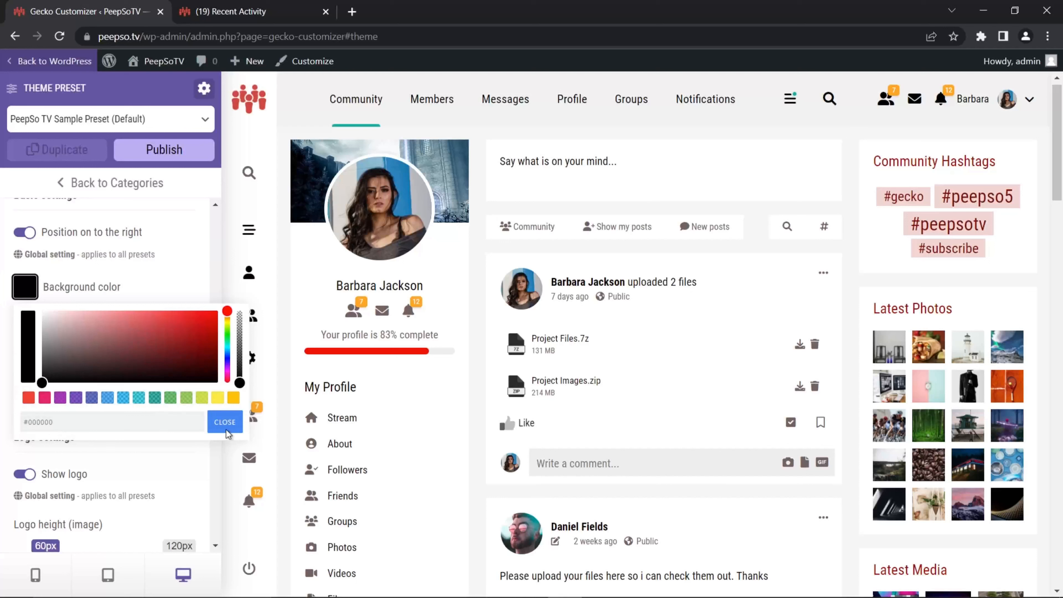
pyautogui.click(224, 422)
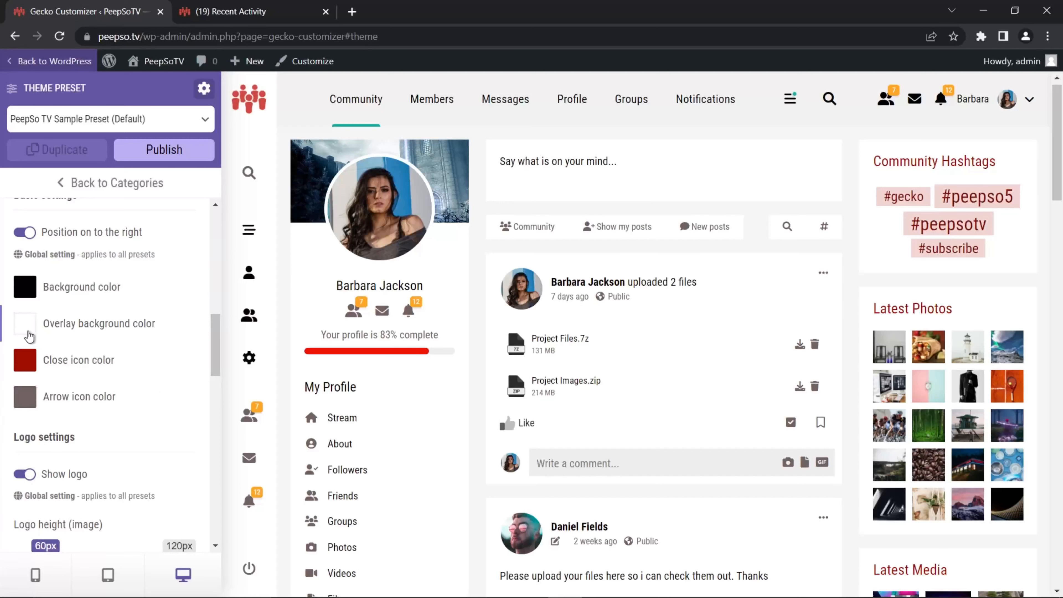
pyautogui.click(25, 323)
pyautogui.moveTo(45, 356); pyautogui.dragTo(52, 357)
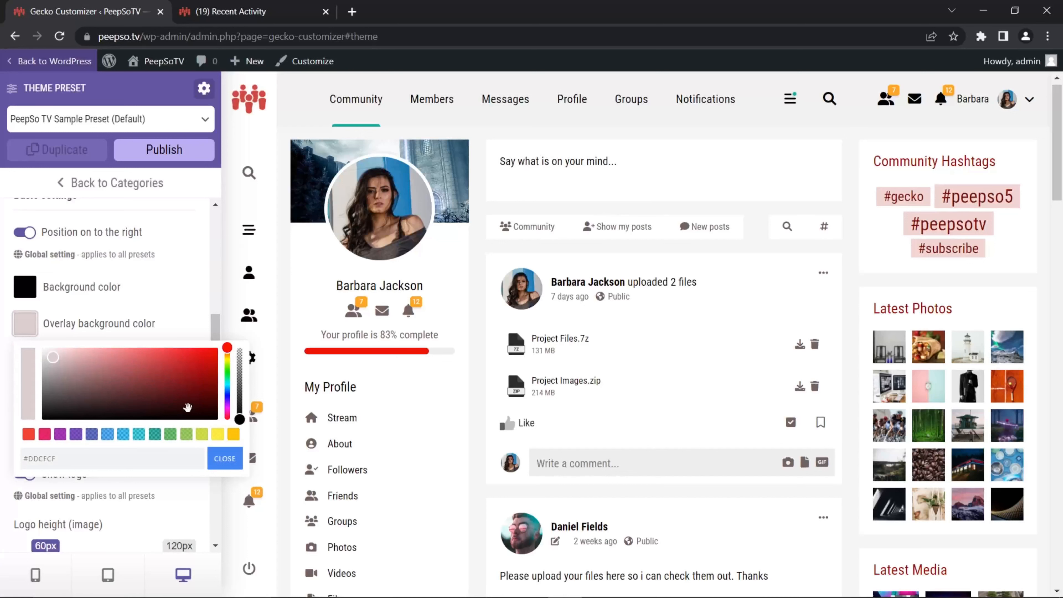
pyautogui.click(225, 458)
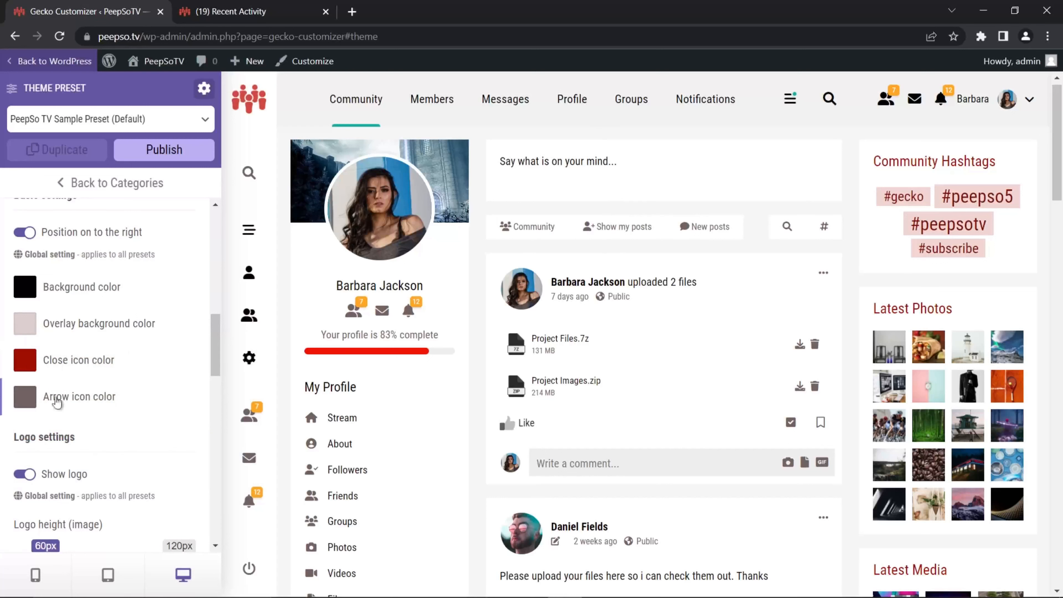
# - Set the mobile menu's arrow icon color to #FCFCFC and its close icon color to #FFE2E0
pyautogui.click(25, 397)
pyautogui.click(42, 426)
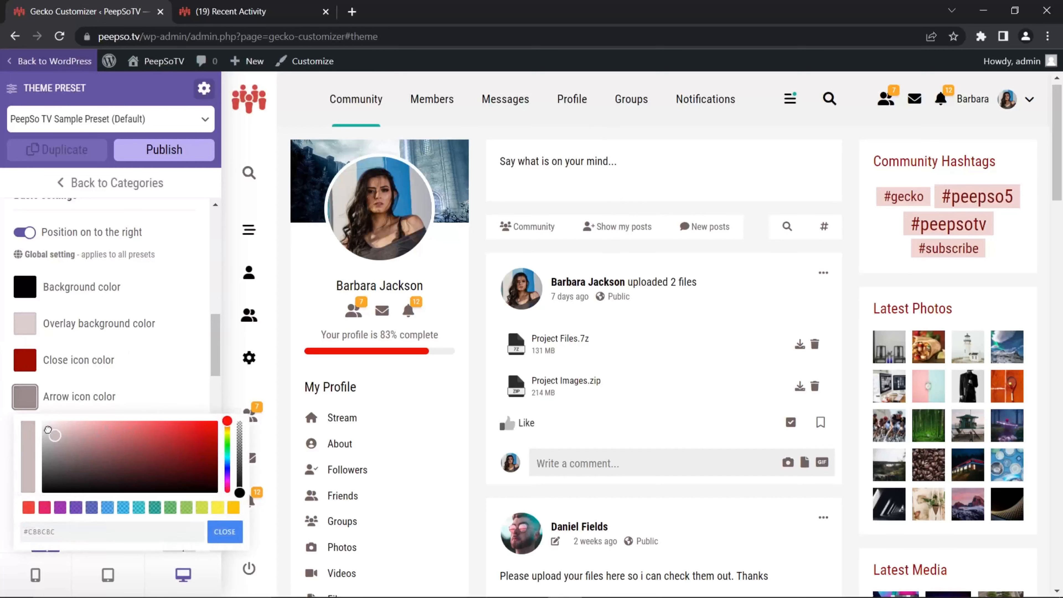
pyautogui.moveTo(42, 426); pyautogui.dragTo(40, 422)
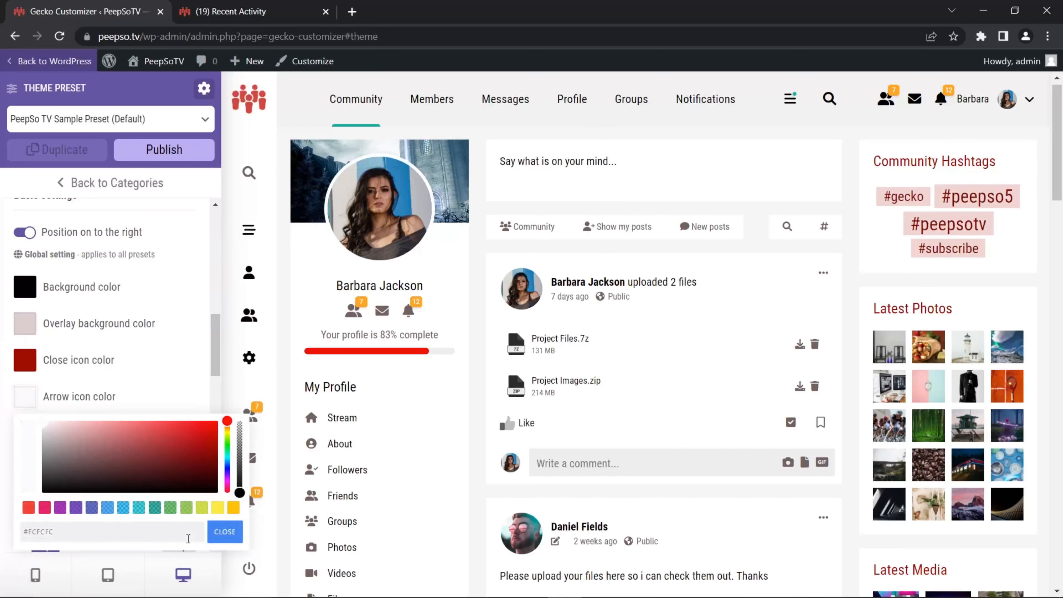
pyautogui.click(226, 531)
pyautogui.click(25, 360)
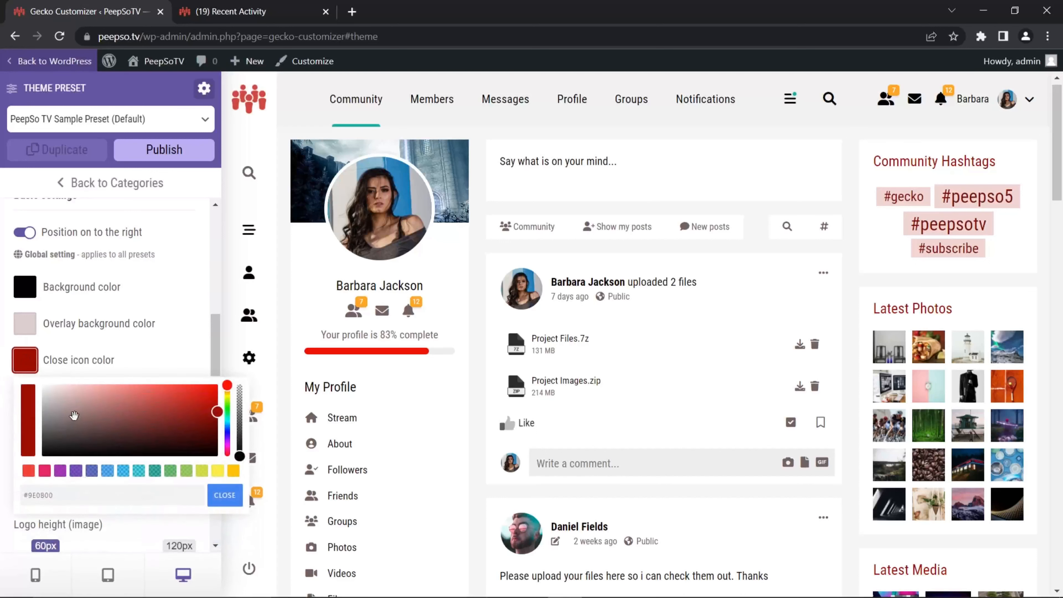
pyautogui.moveTo(209, 419); pyautogui.dragTo(63, 384)
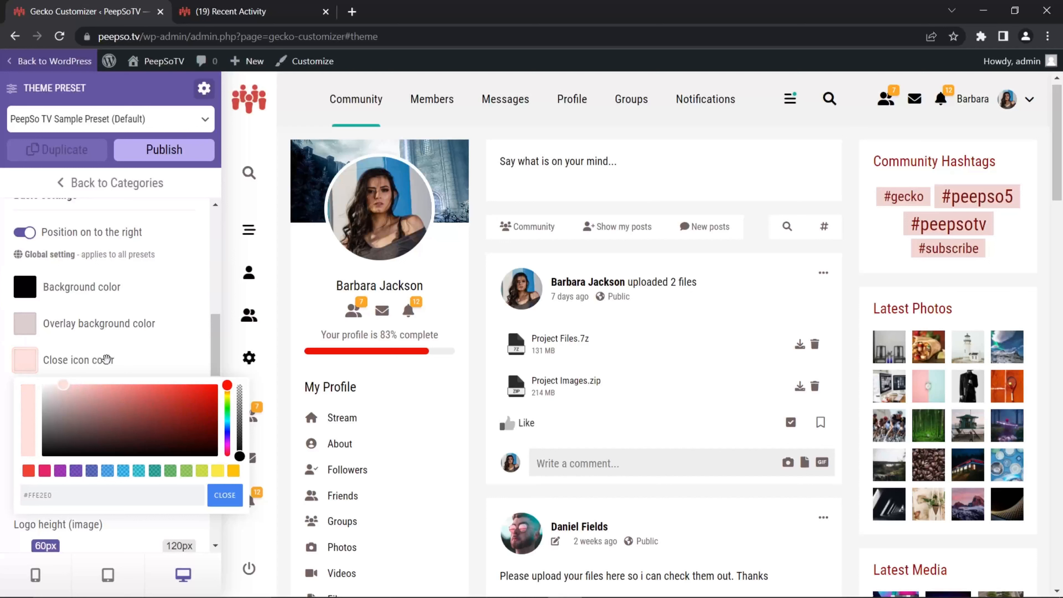
pyautogui.click(225, 494)
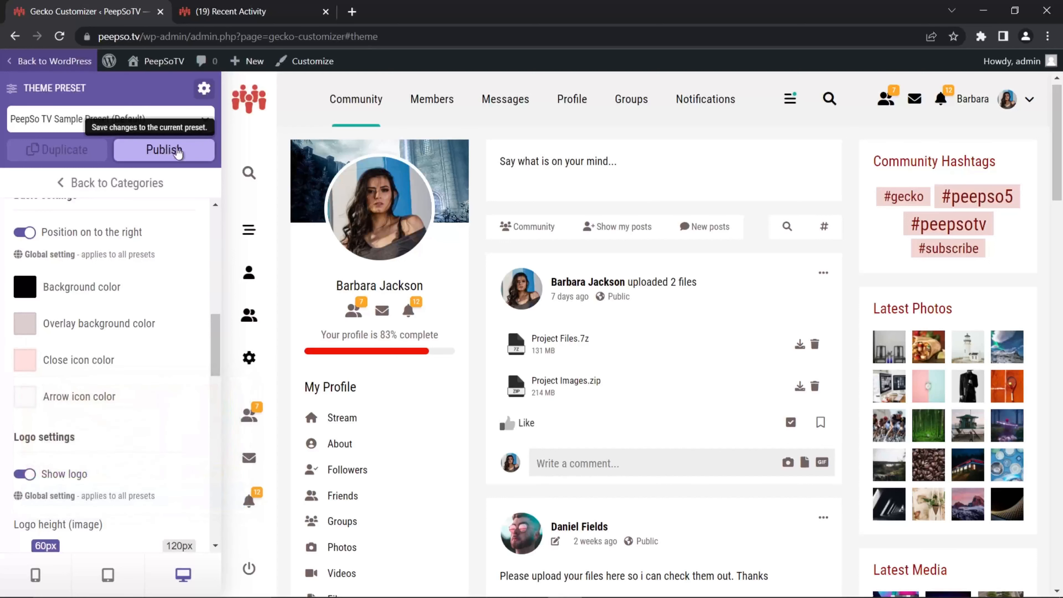
# - Publish the mobile menu's background, overlay and icon colors, and check the open menu on the reloaded community page
pyautogui.click(179, 151)
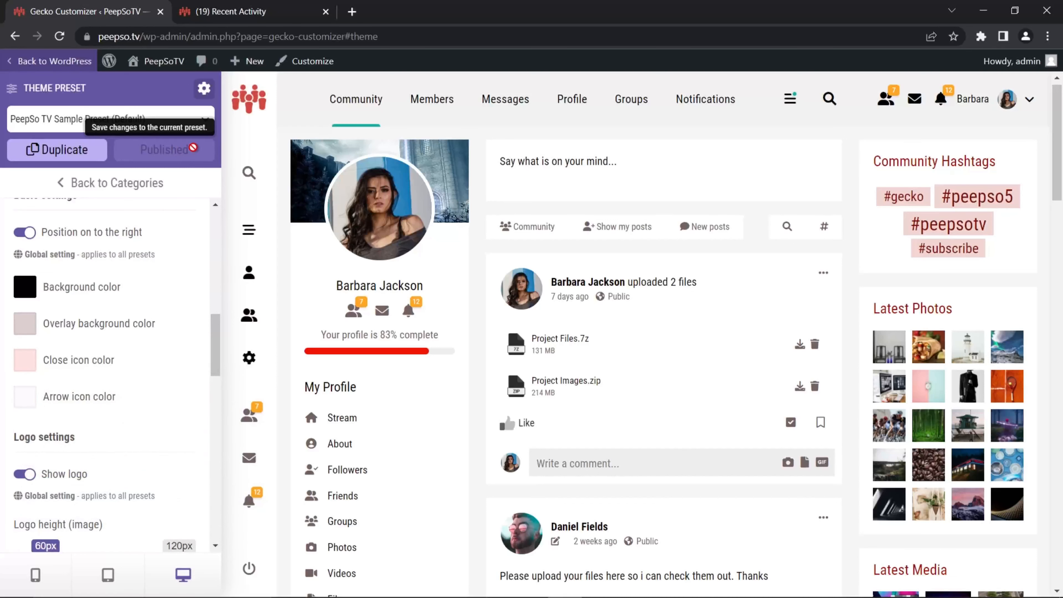
pyautogui.click(240, 14)
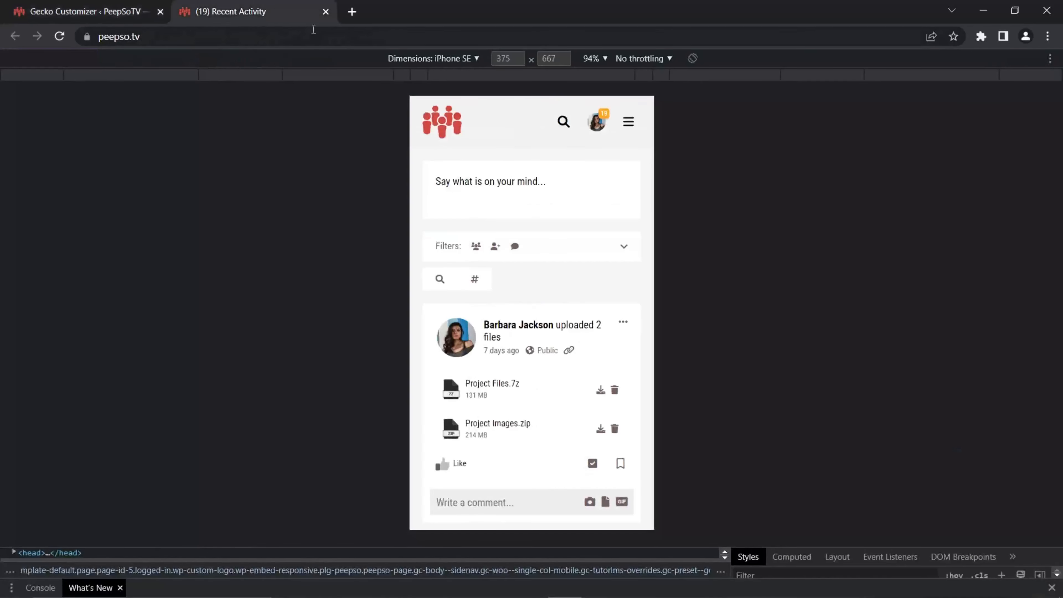
pyautogui.click(64, 39)
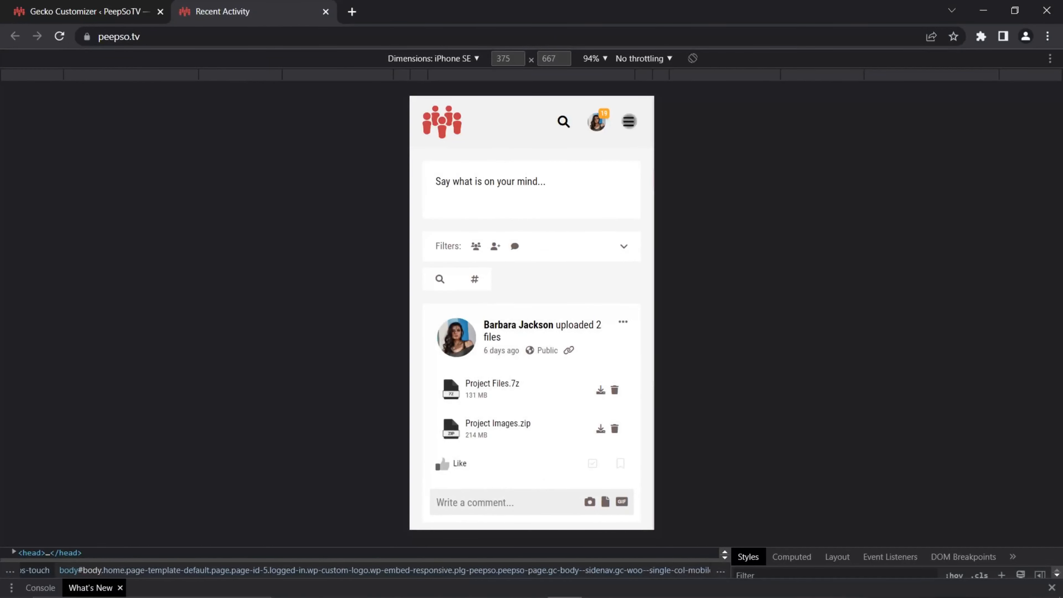
pyautogui.click(629, 122)
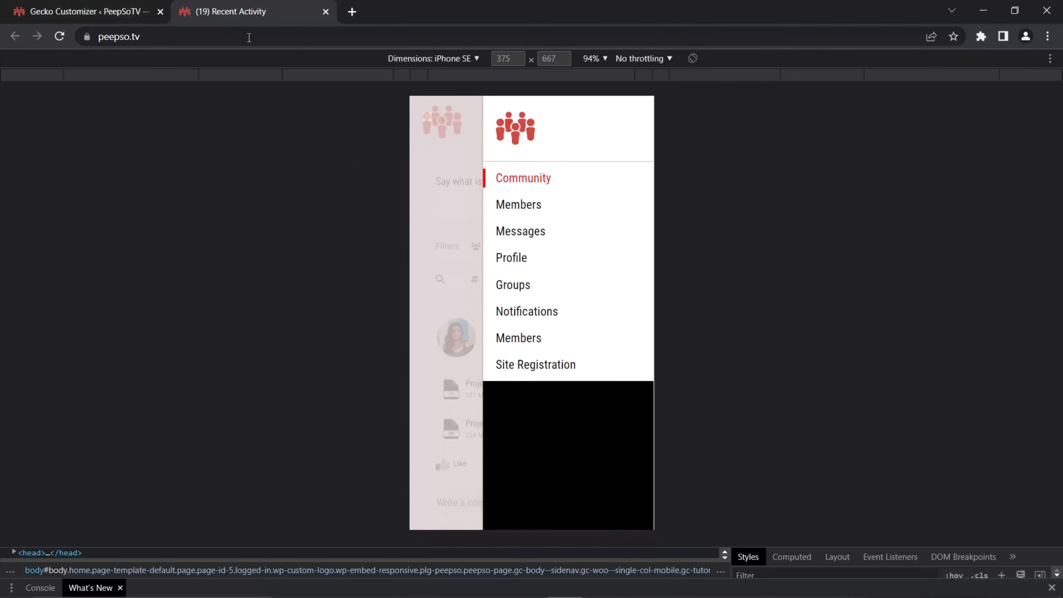
pyautogui.click(104, 13)
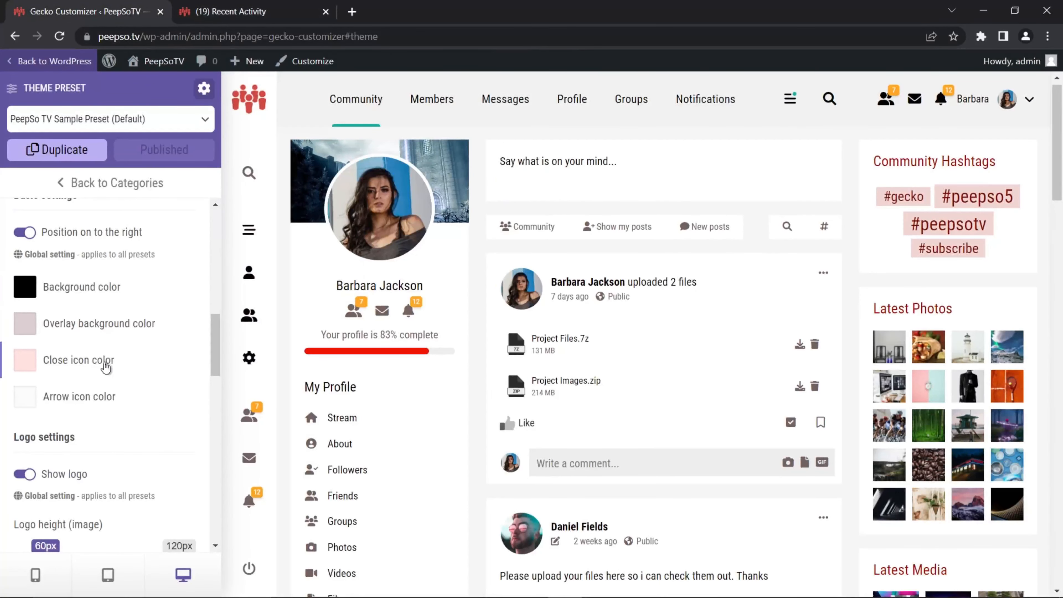
pyautogui.click(232, 11)
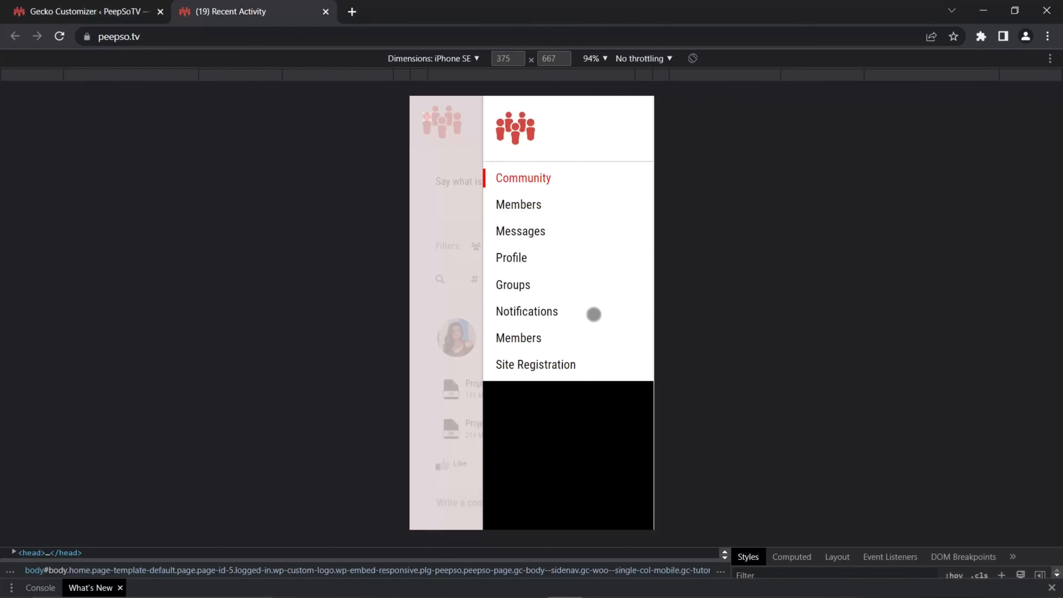
# - Return to the customizer and turn off Show logo in the mobile menu's Logo settings
pyautogui.click(149, 7)
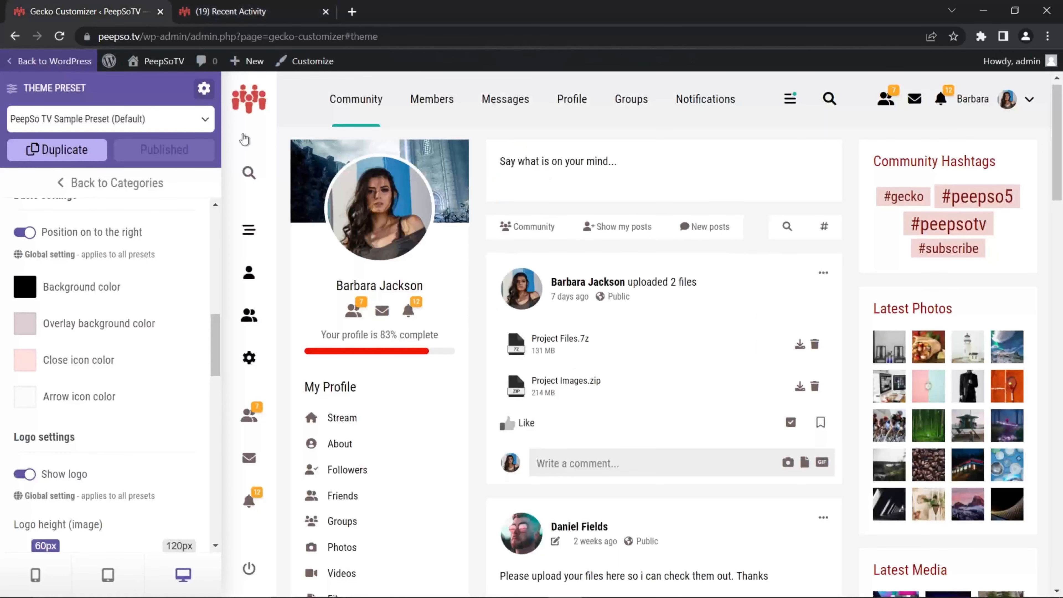
pyautogui.scroll(-3, 101, 360)
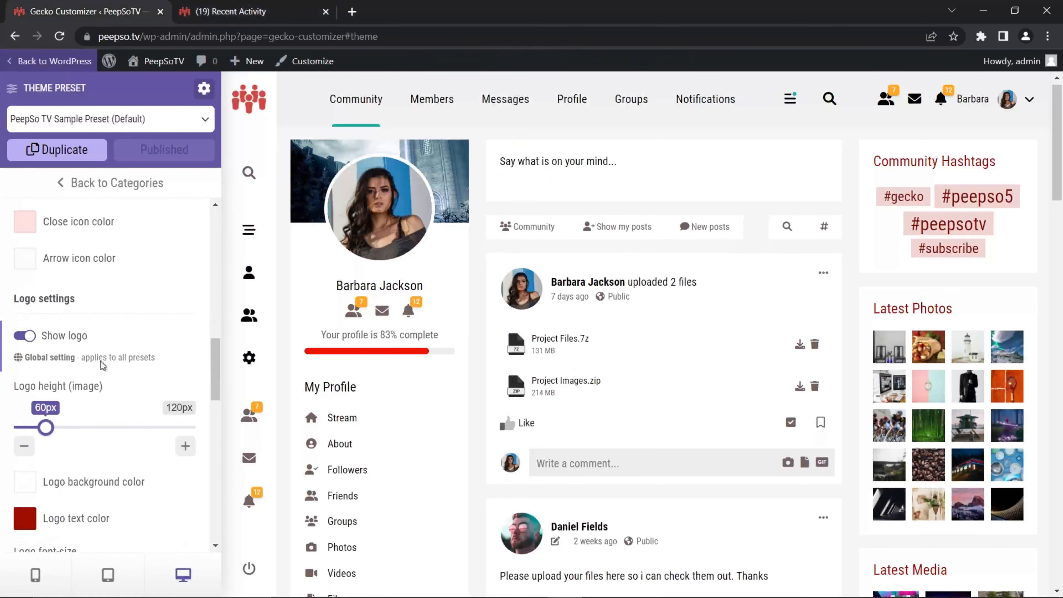
pyautogui.click(32, 340)
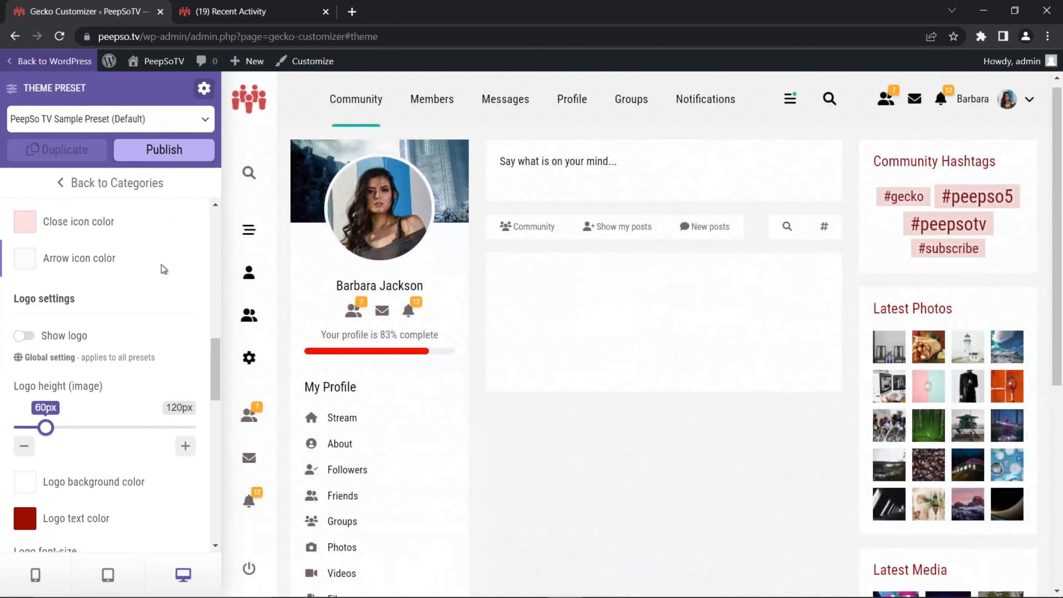
# - Set the Menu background color to #000000 in the mobile menu's Menu settings
pyautogui.scroll(-2, 161, 267)
pyautogui.scroll(-3, 138, 276)
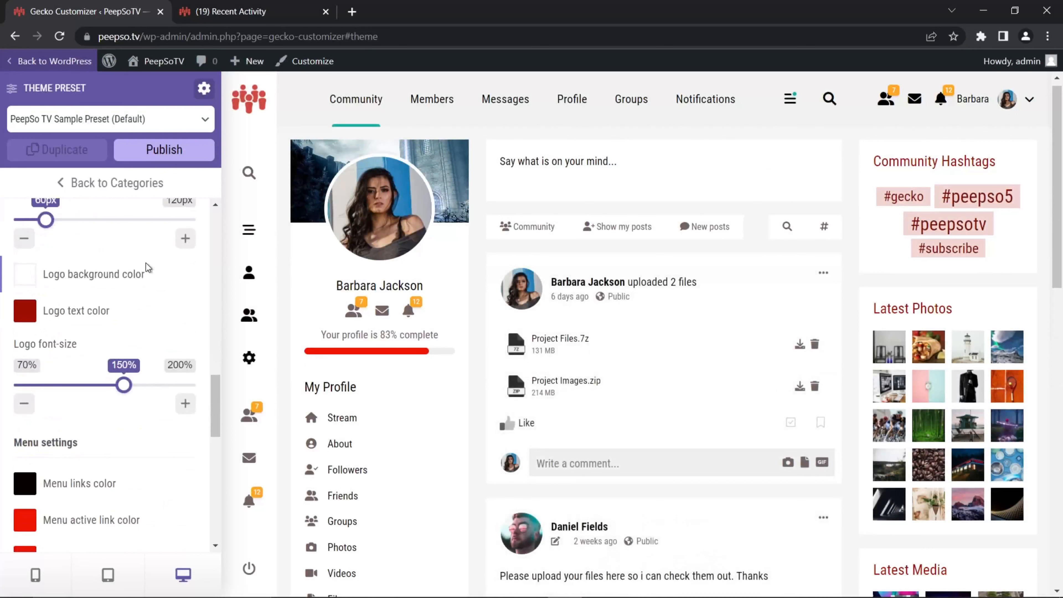
pyautogui.scroll(-5, 142, 284)
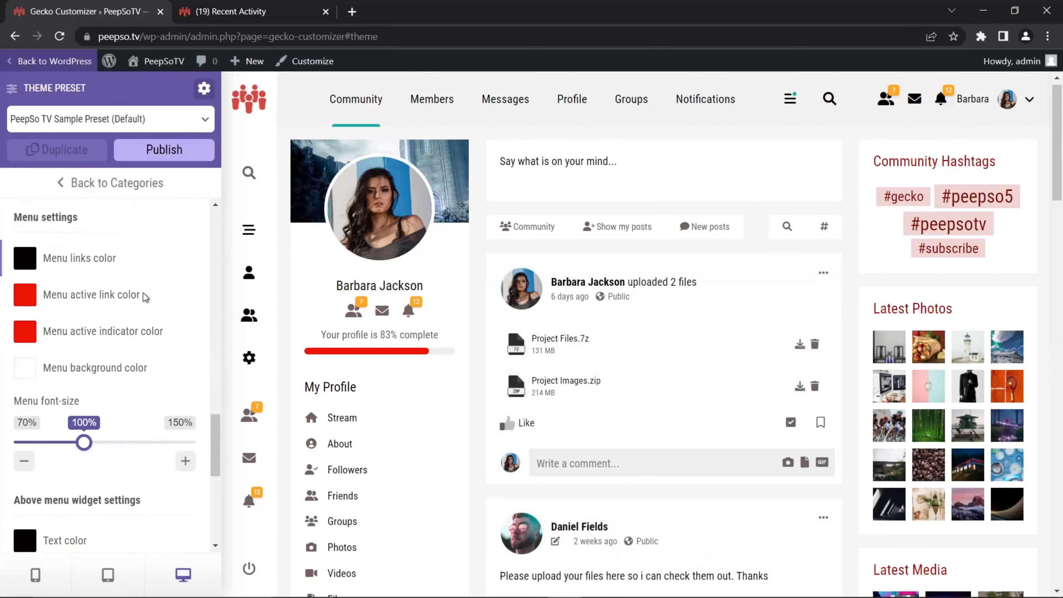
pyautogui.scroll(-1, 143, 292)
pyautogui.click(34, 325)
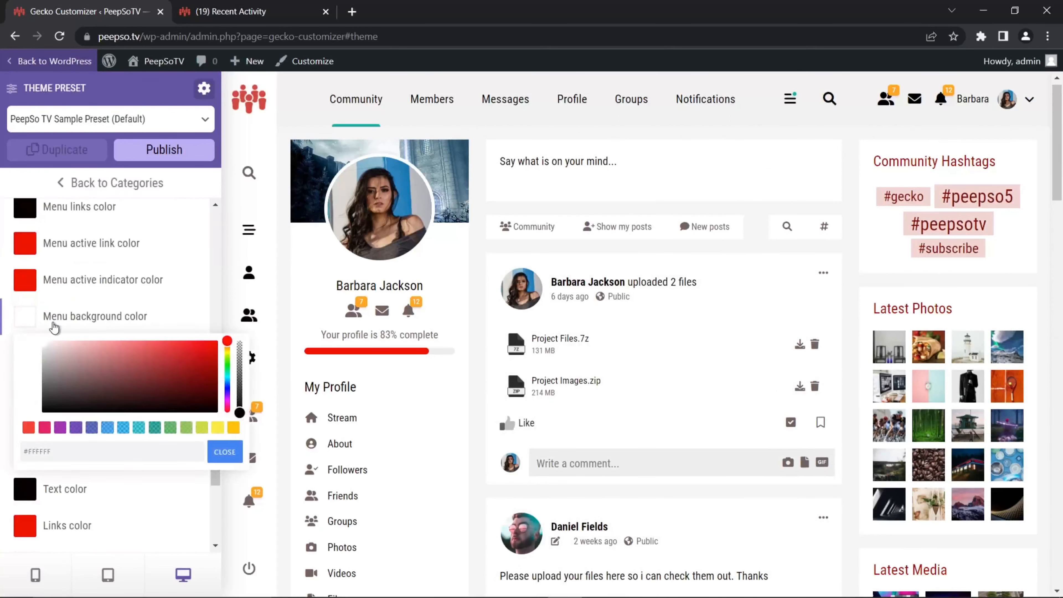
pyautogui.moveTo(45, 347); pyautogui.dragTo(42, 413)
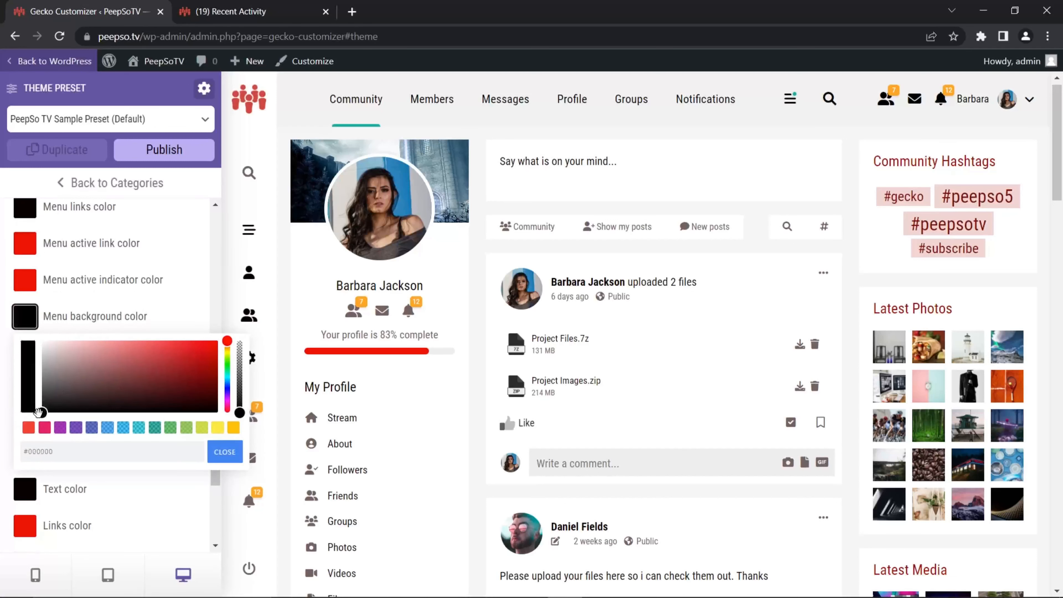
# - Publish the logo and menu background changes, and check the opened mobile menu on the reloaded community page
pyautogui.click(235, 11)
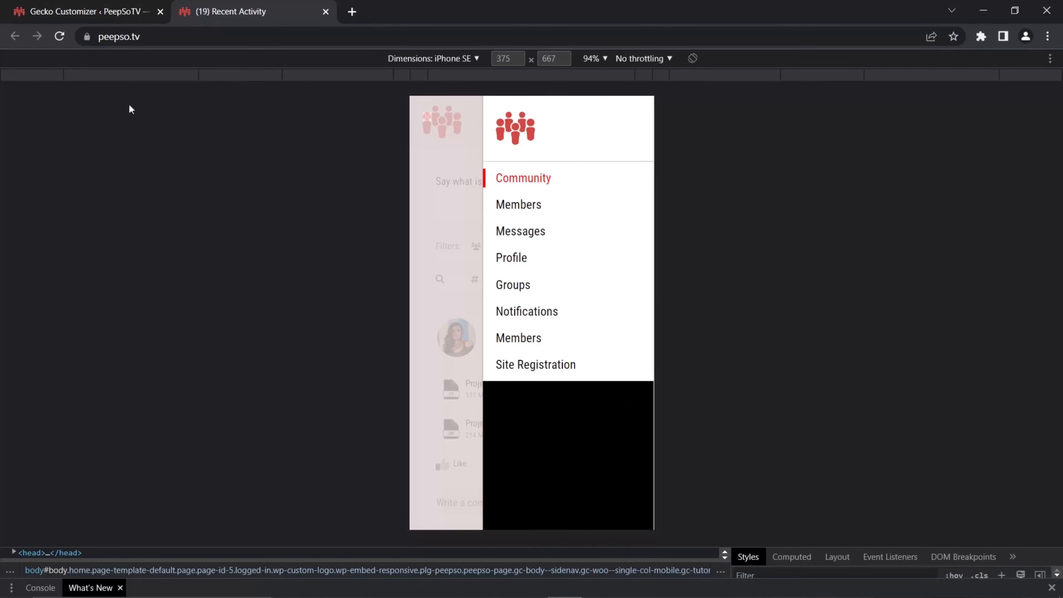
pyautogui.click(111, 11)
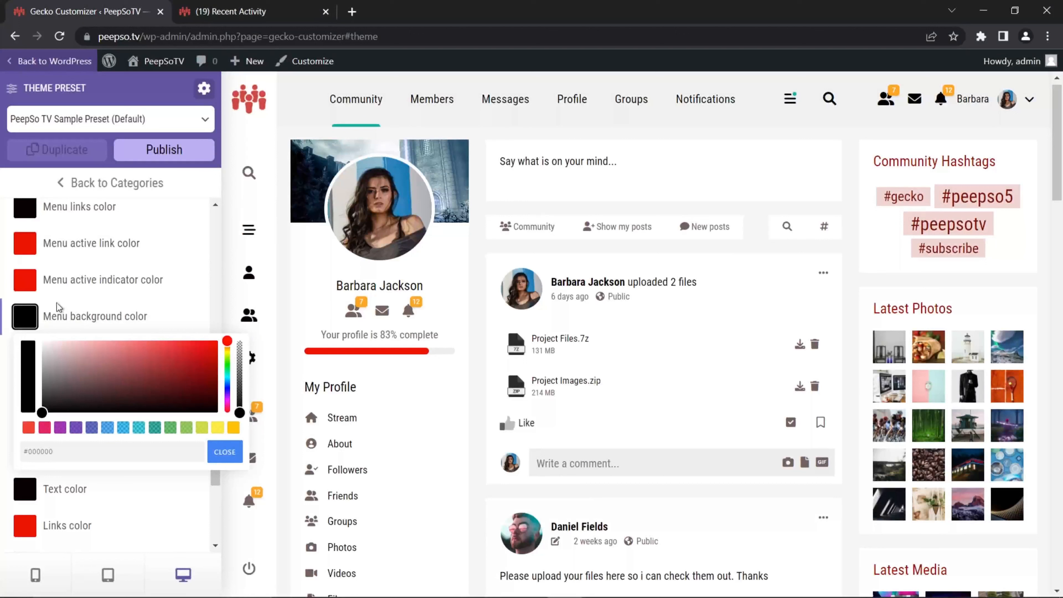
pyautogui.click(157, 158)
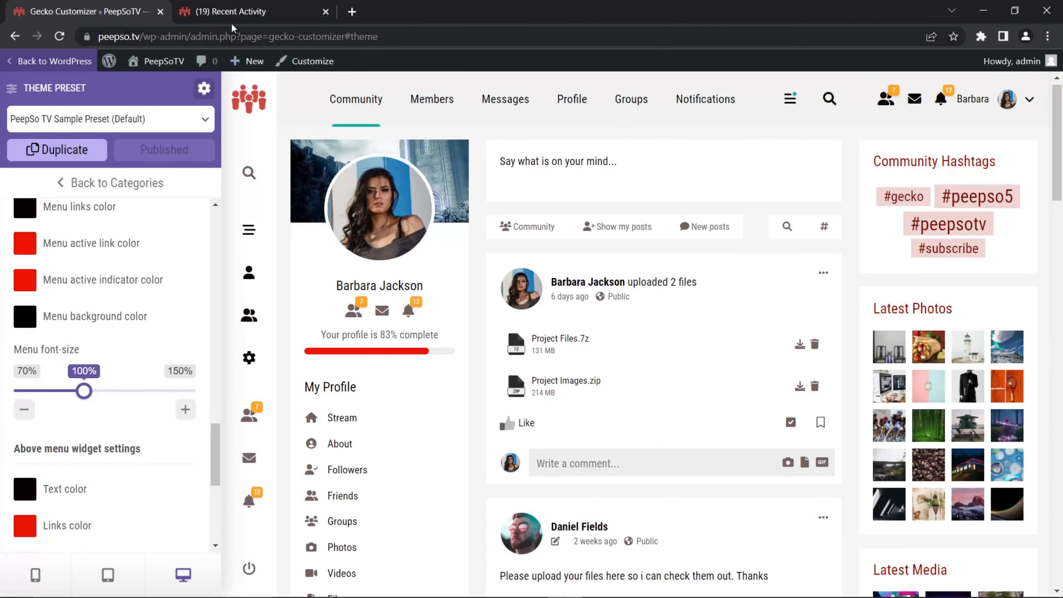
pyautogui.click(239, 15)
pyautogui.click(60, 37)
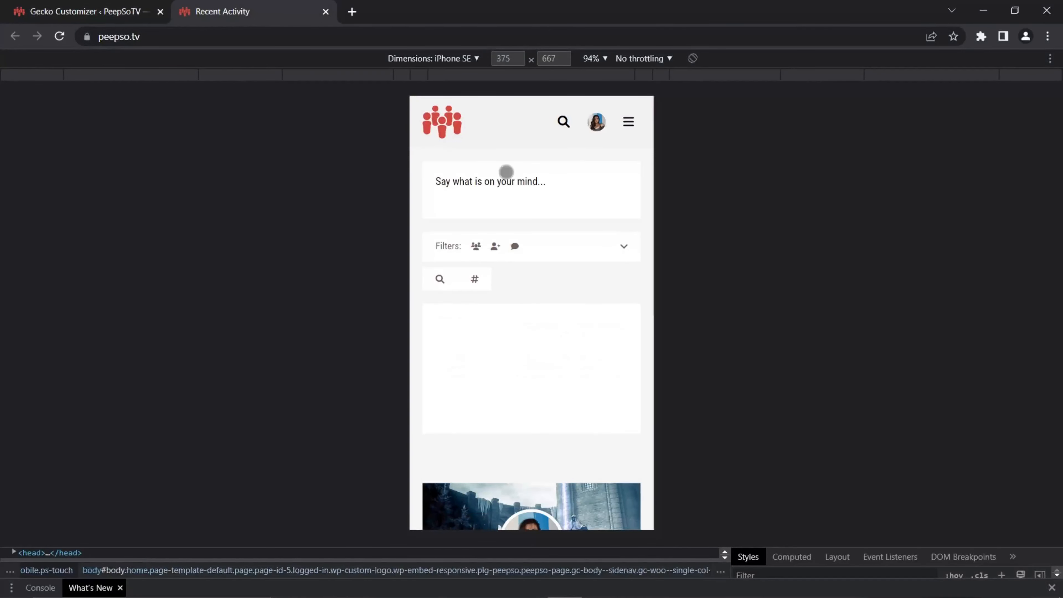
pyautogui.click(629, 122)
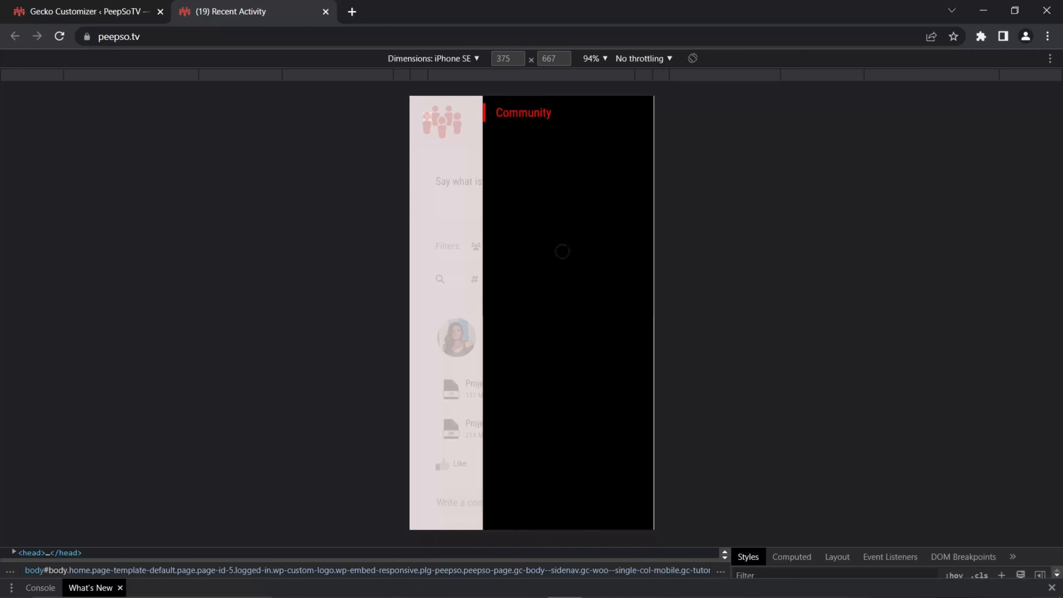
# - Return to the customizer and set the Menu links color to #FFFCFC in the Menu settings
pyautogui.click(85, 12)
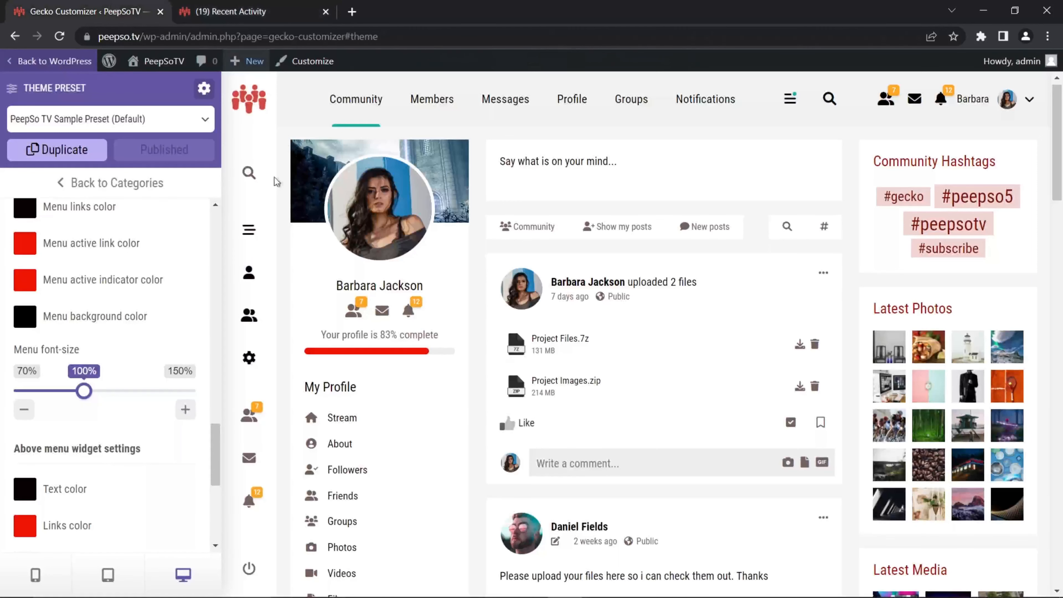
pyautogui.scroll(2, 119, 300)
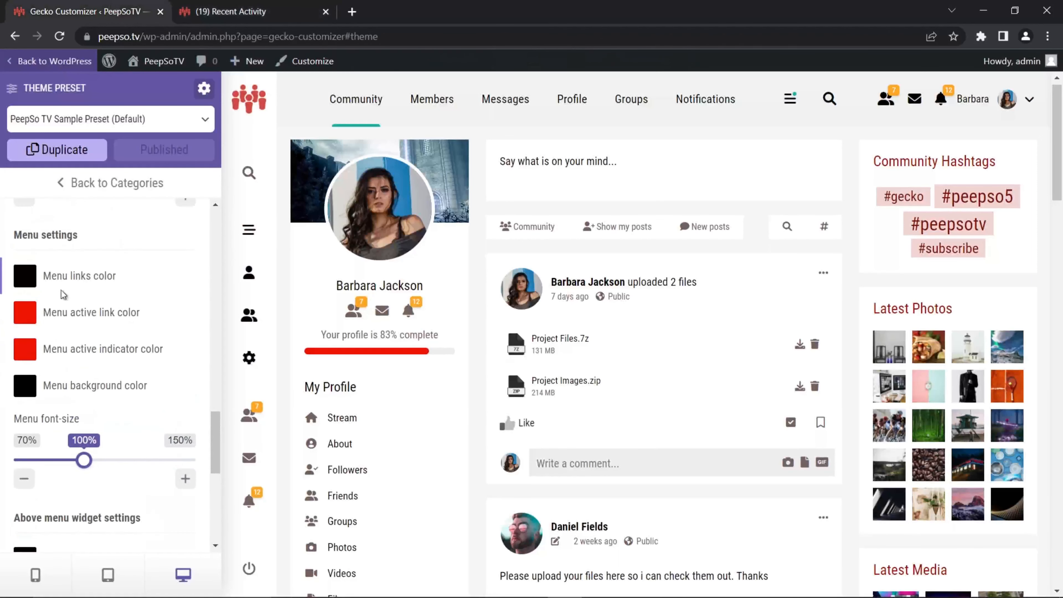
pyautogui.click(24, 275)
pyautogui.moveTo(217, 369); pyautogui.dragTo(45, 300)
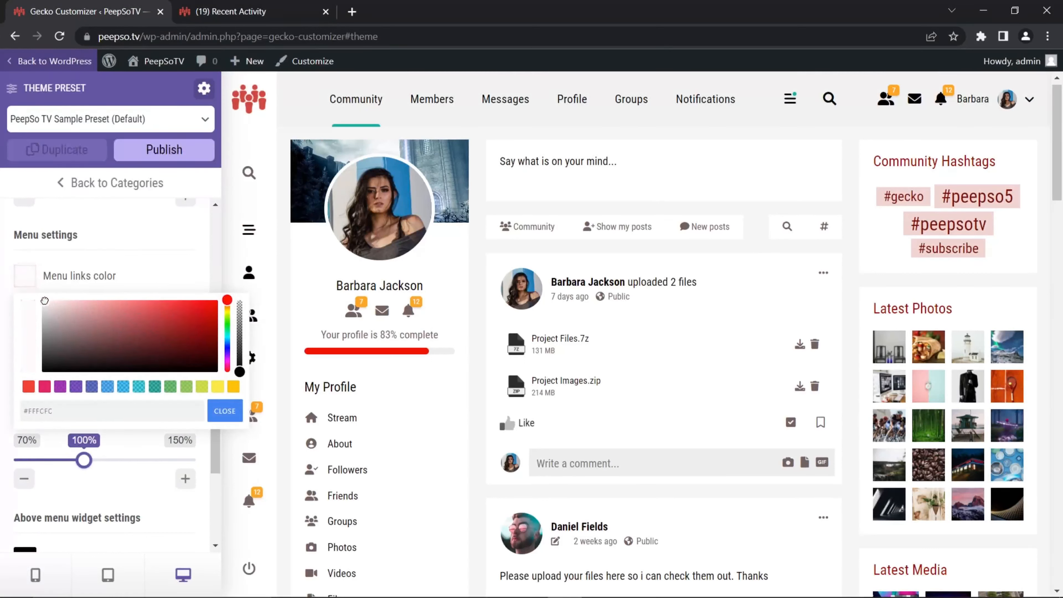
pyautogui.click(224, 411)
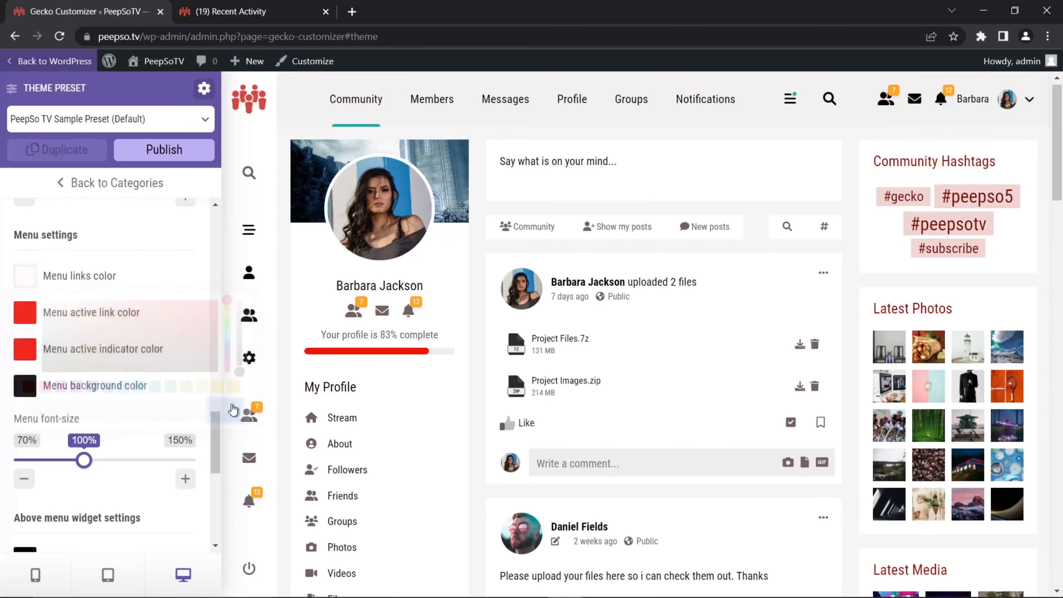
# - Publish the menu links color change and check the opened mobile menu on the reloaded community page
pyautogui.click(189, 163)
pyautogui.click(240, 15)
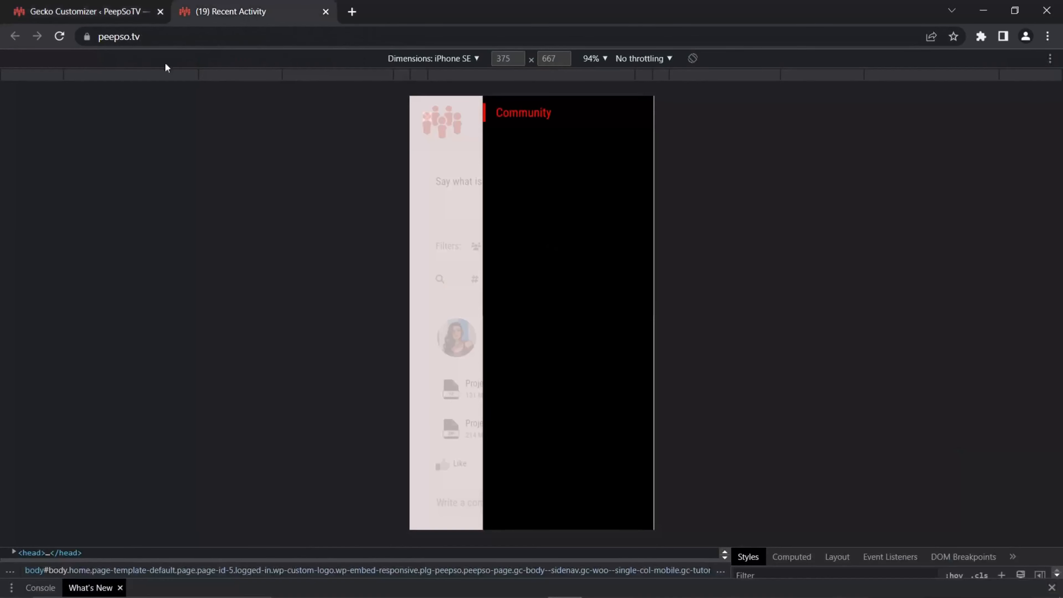
pyautogui.click(96, 19)
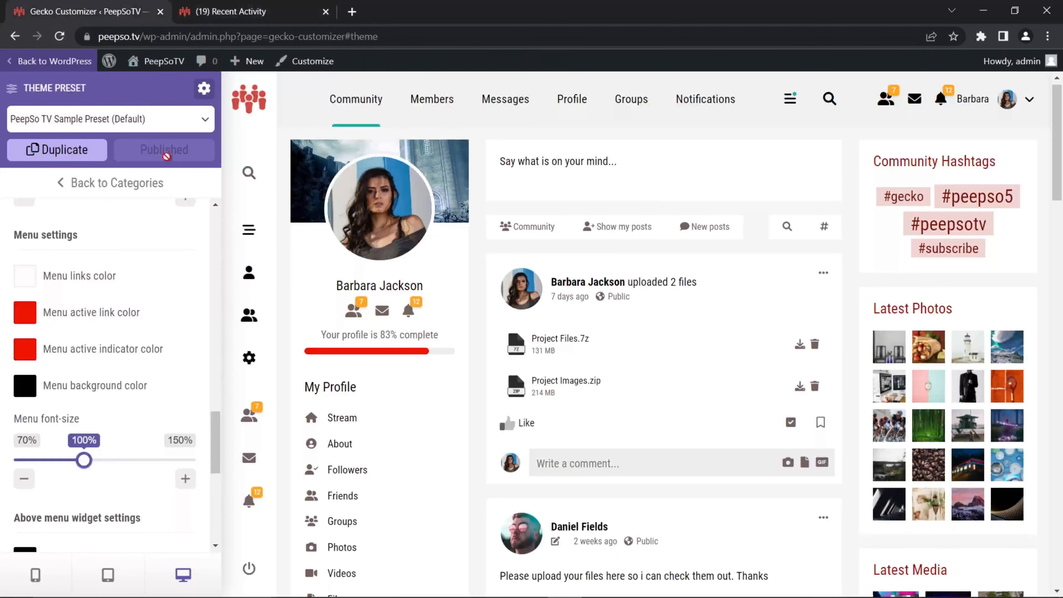
pyautogui.click(203, 13)
pyautogui.click(61, 36)
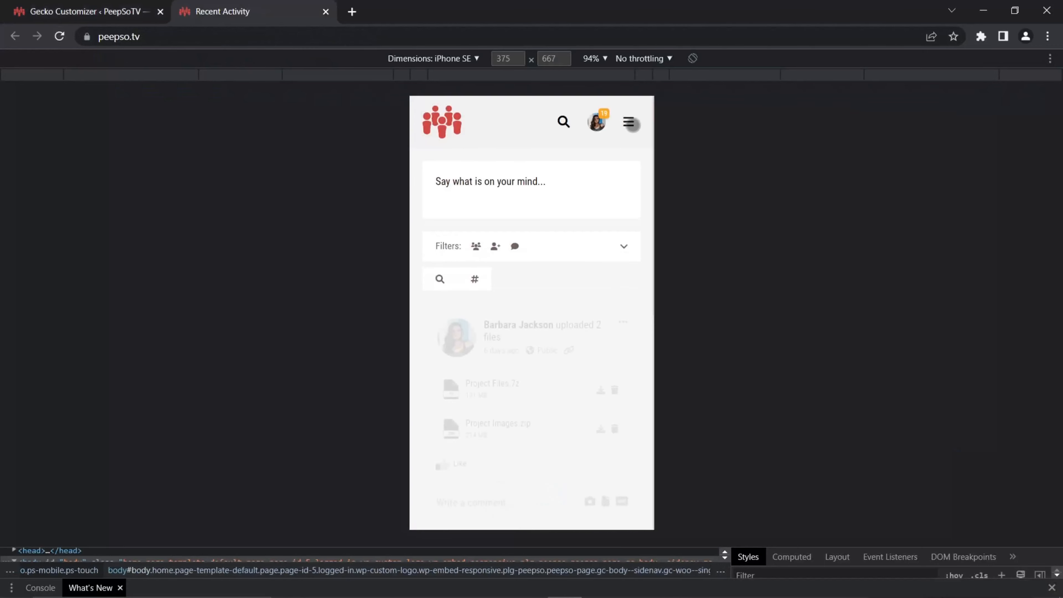
pyautogui.click(628, 122)
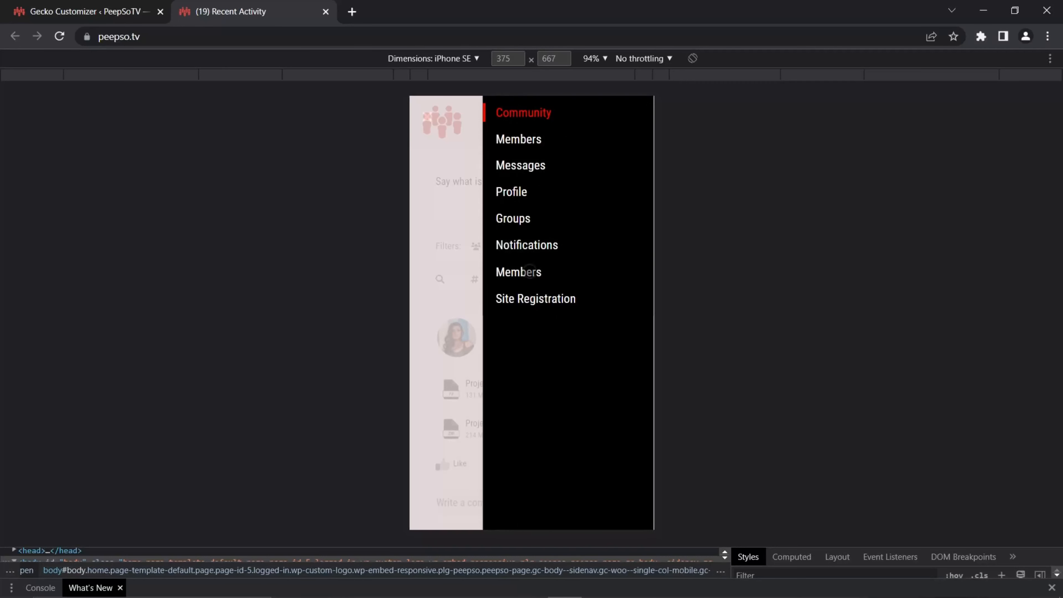
# - Return to the customizer, set the mobile menu's Menu font-size to 150% and publish it
pyautogui.click(70, 19)
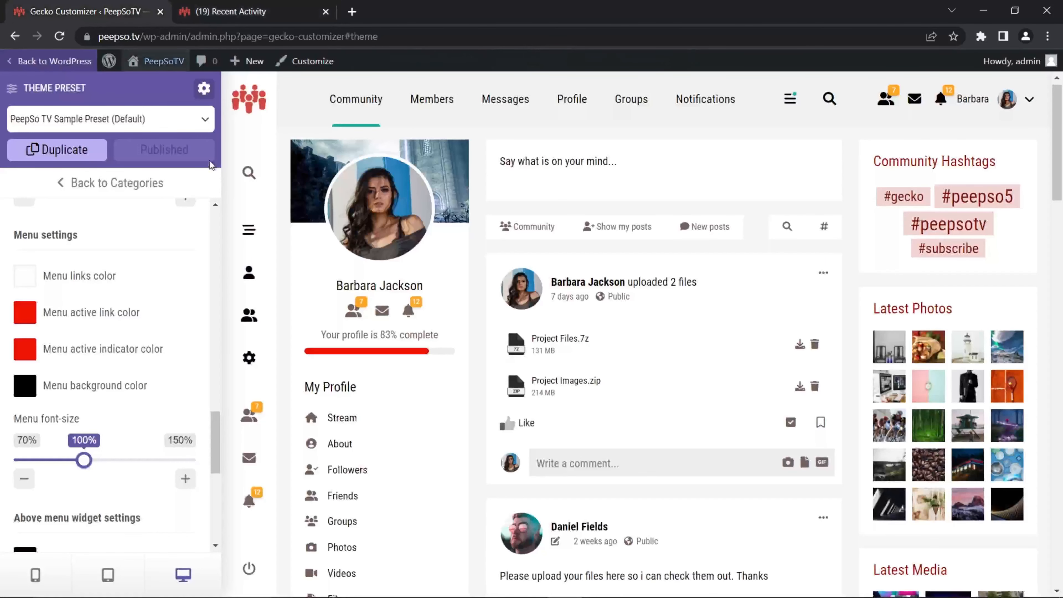
pyautogui.scroll(-2, 114, 292)
pyautogui.scroll(-5, 112, 294)
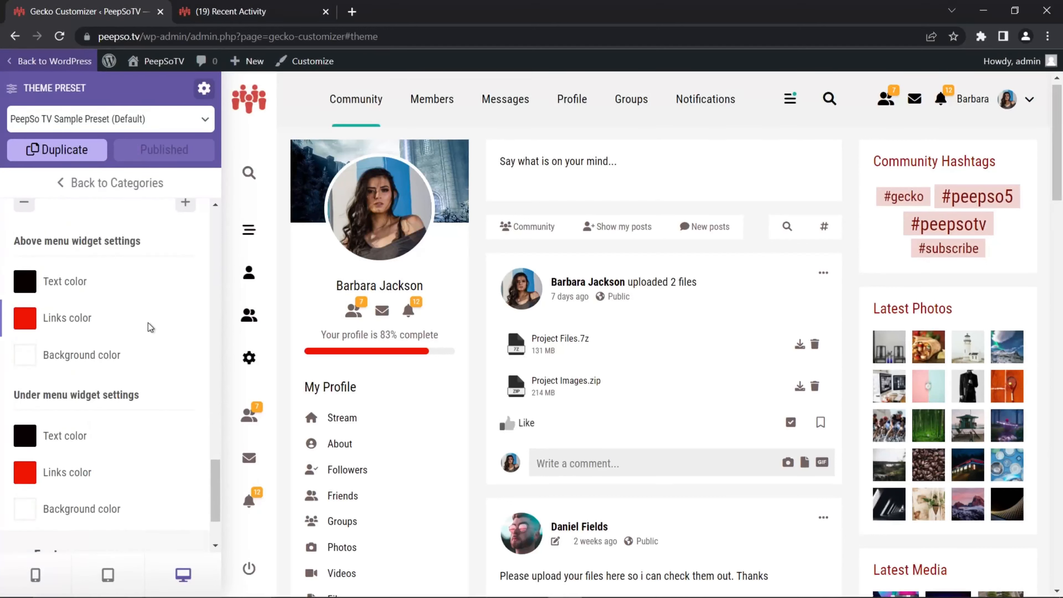
pyautogui.scroll(10, 148, 324)
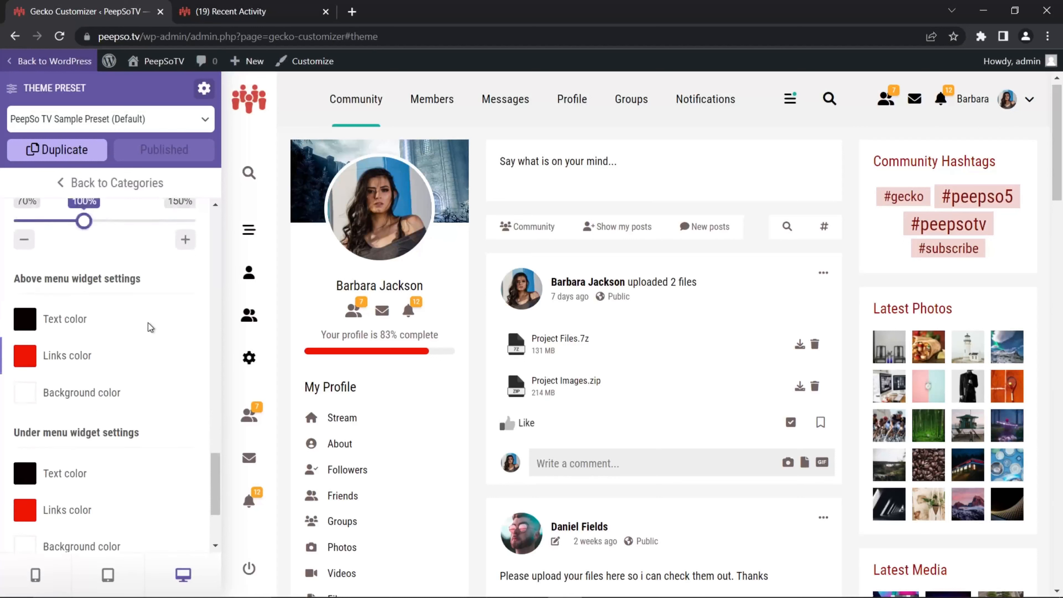
pyautogui.scroll(-3, 143, 329)
pyautogui.scroll(-2, 142, 325)
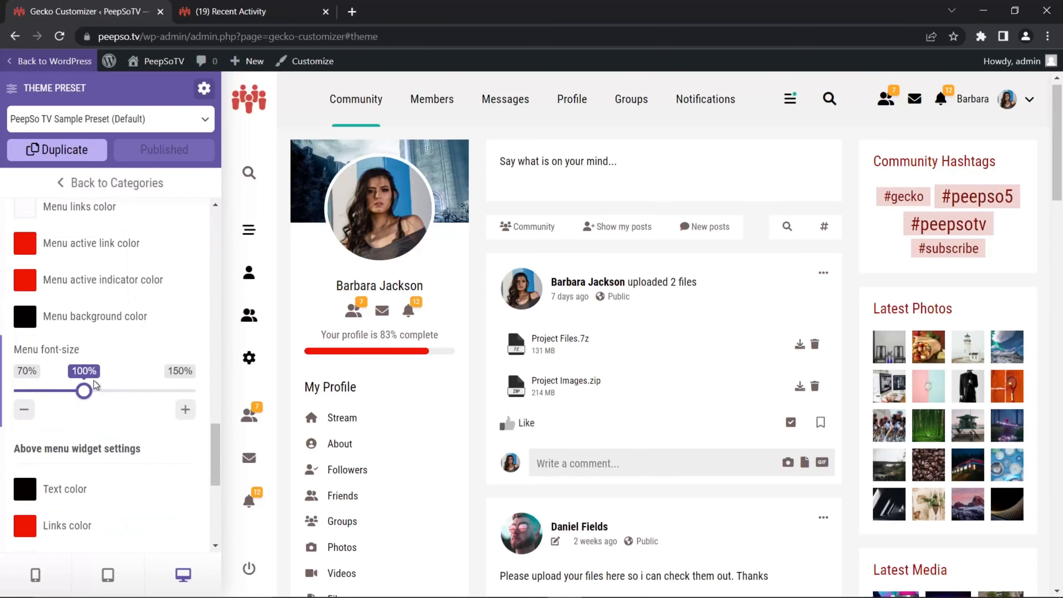
pyautogui.moveTo(84, 392); pyautogui.dragTo(183, 400)
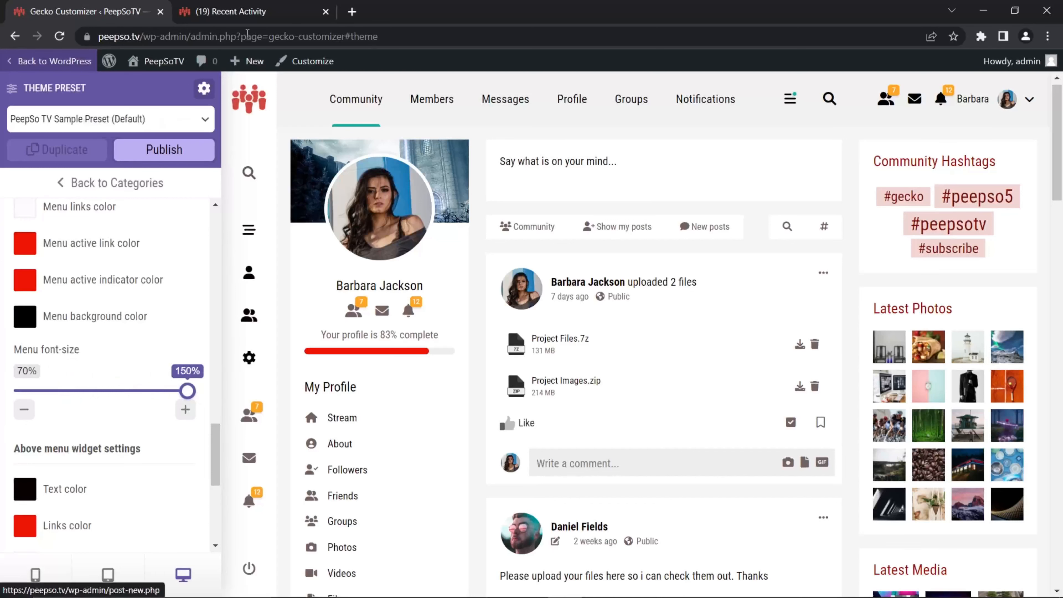
# - Check the mobile menu's text size on the reloaded community page and its active link on the Messages page
pyautogui.click(248, 11)
pyautogui.click(59, 38)
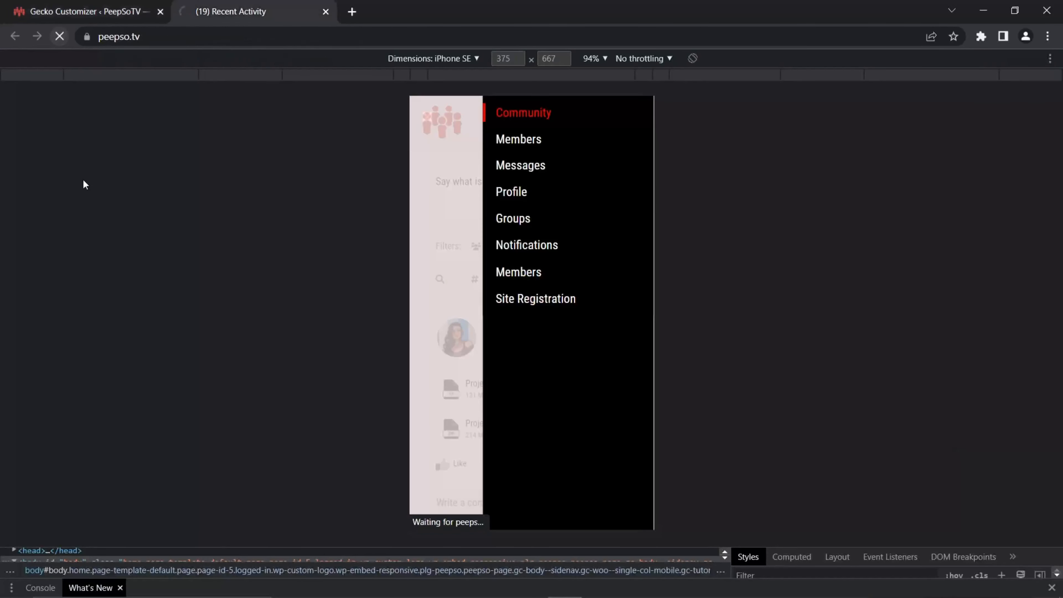
pyautogui.click(628, 122)
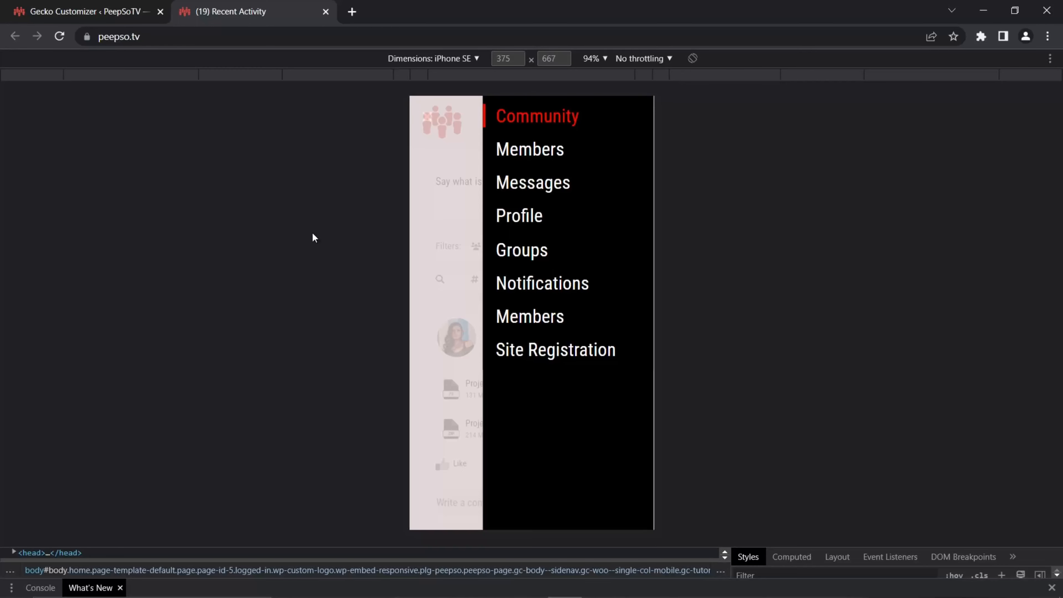
pyautogui.click(535, 185)
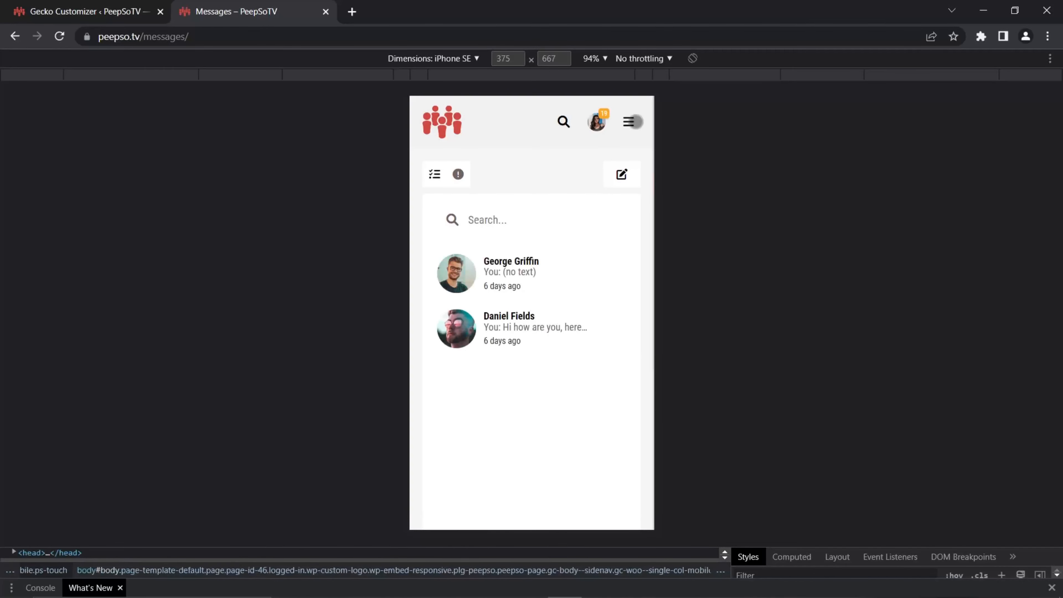
pyautogui.click(628, 122)
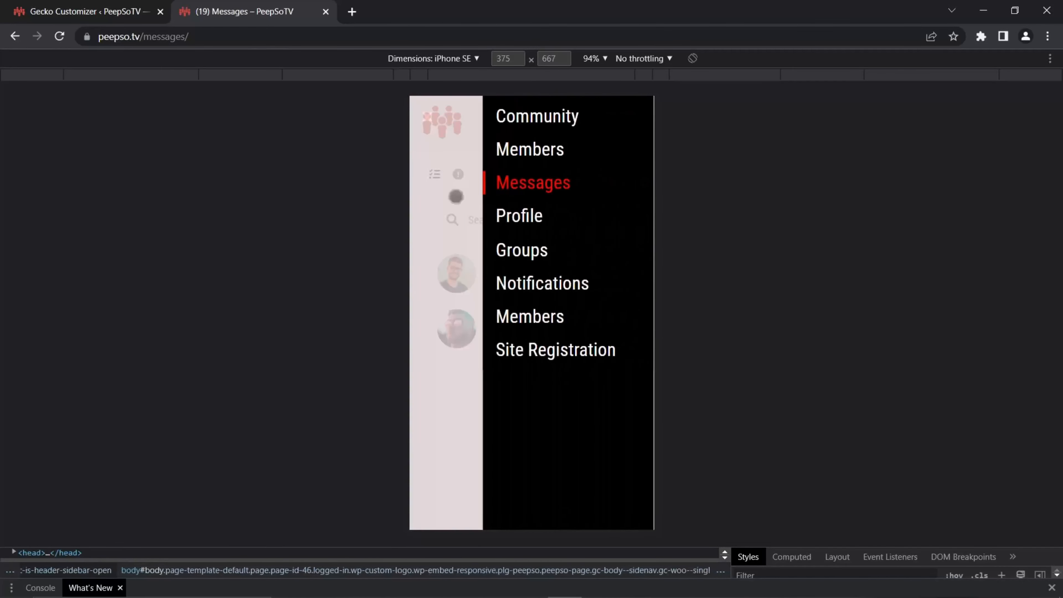
# - Set the Menu font-size to 70% in the customizer, publish it, and check the opened mobile menu on the reloaded Messages page
pyautogui.click(97, 13)
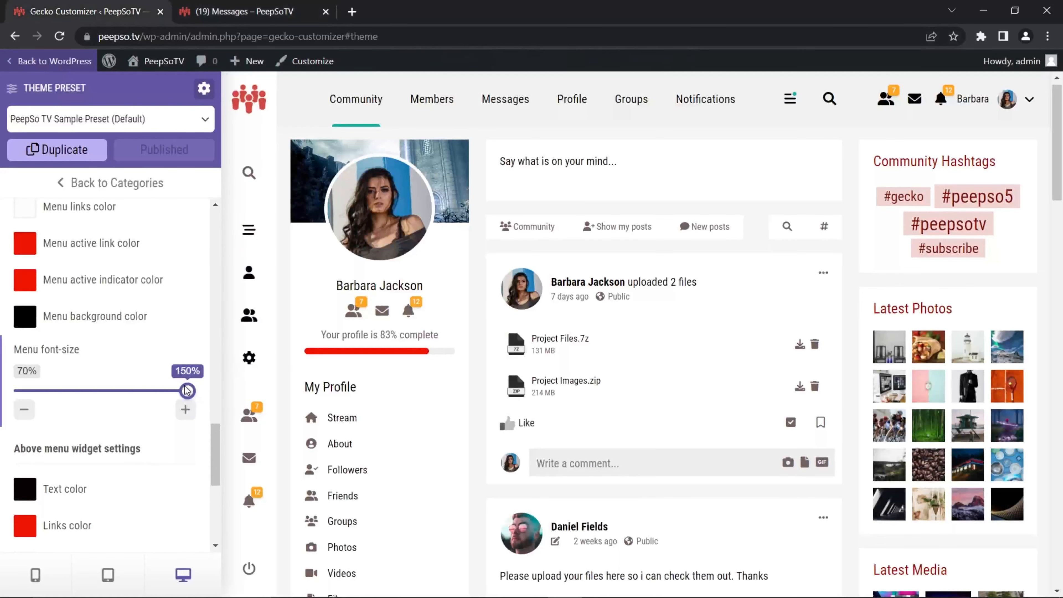
pyautogui.moveTo(187, 390); pyautogui.dragTo(19, 390)
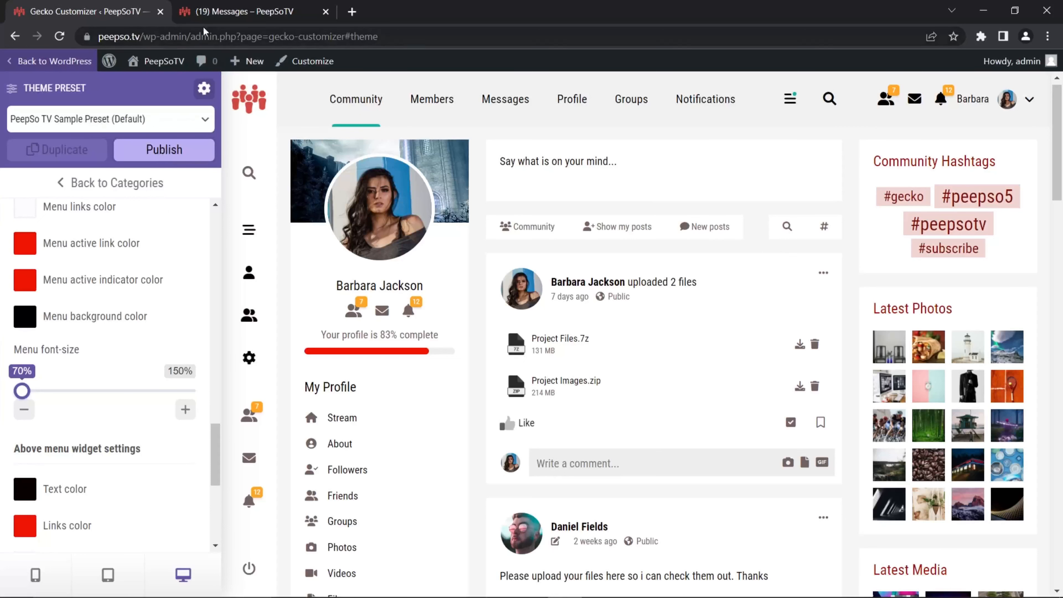
pyautogui.click(234, 12)
pyautogui.click(68, 41)
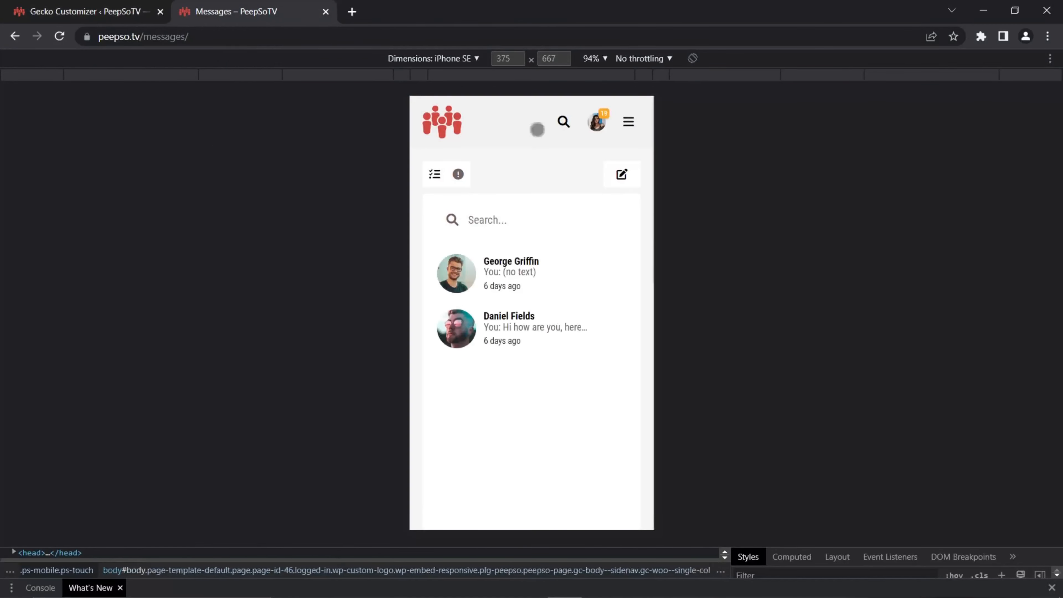
pyautogui.click(94, 13)
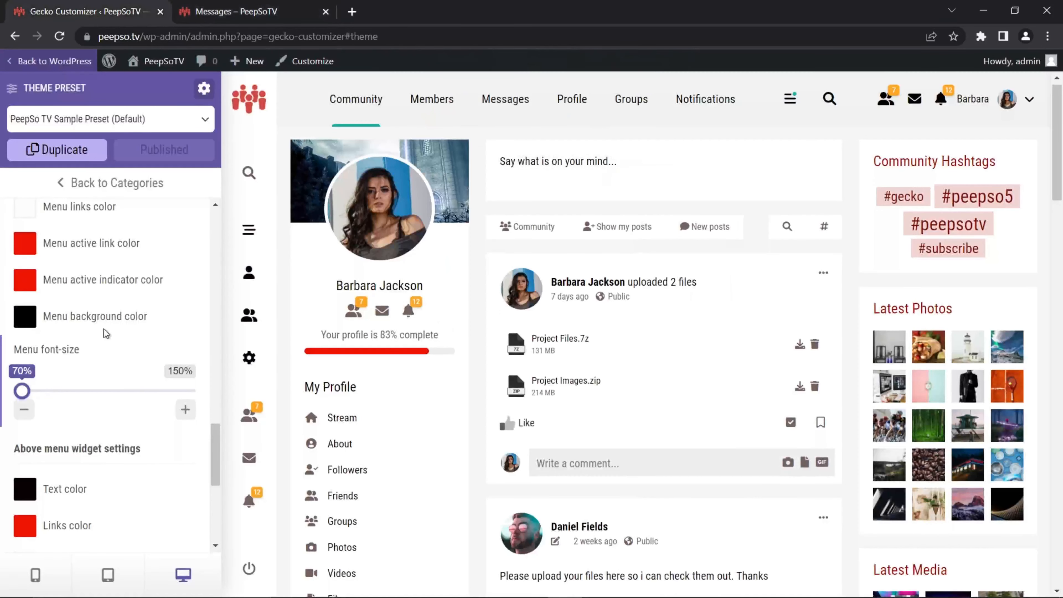
pyautogui.click(252, 13)
pyautogui.click(626, 125)
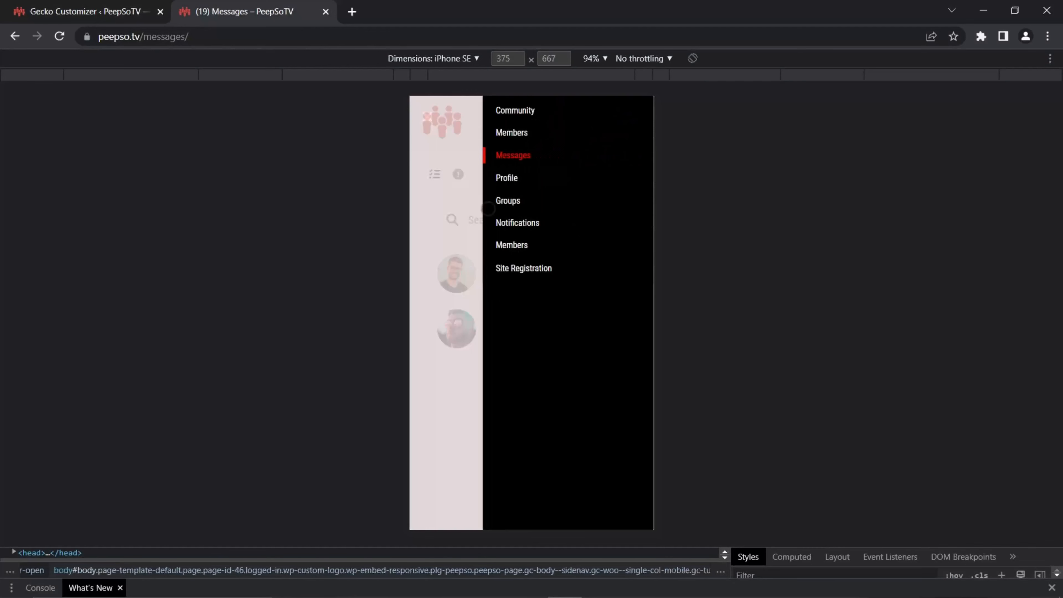
# - Return to the customizer, set the Menu font-size to 120% and publish it
pyautogui.click(125, 11)
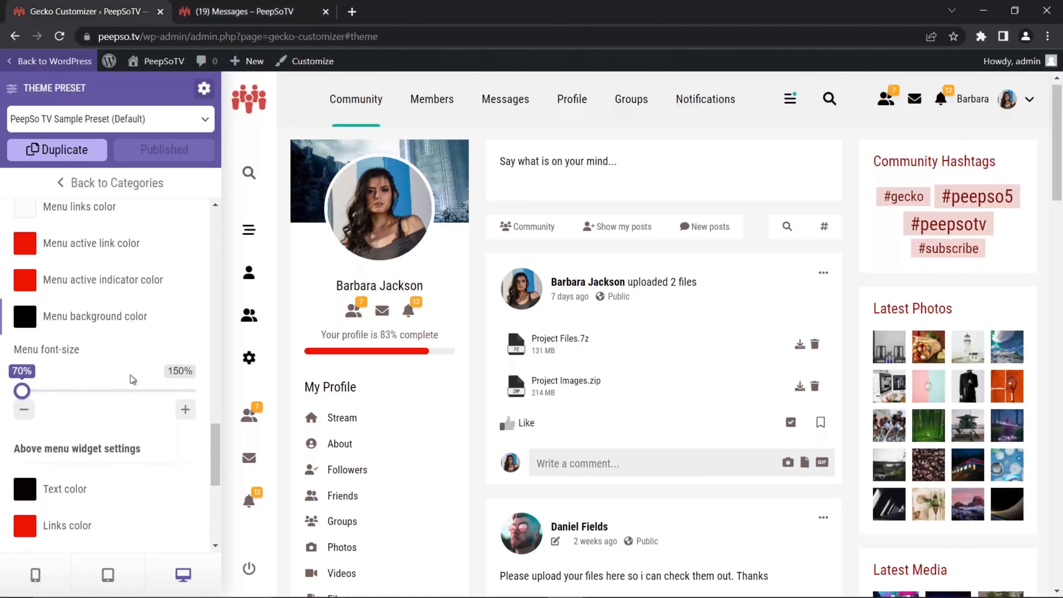
pyautogui.moveTo(21, 391); pyautogui.dragTo(125, 391)
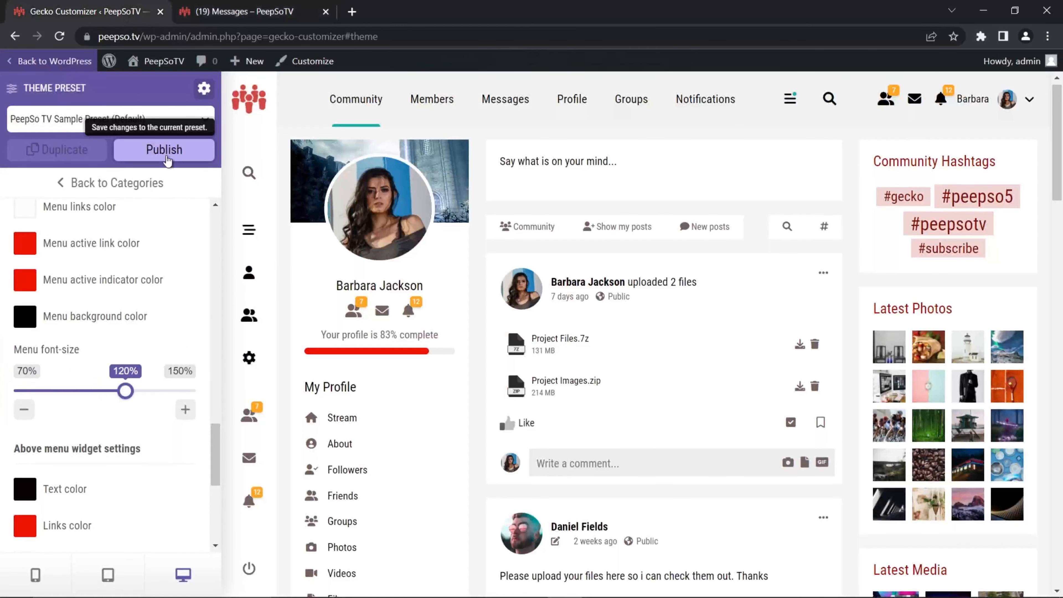
pyautogui.click(194, 156)
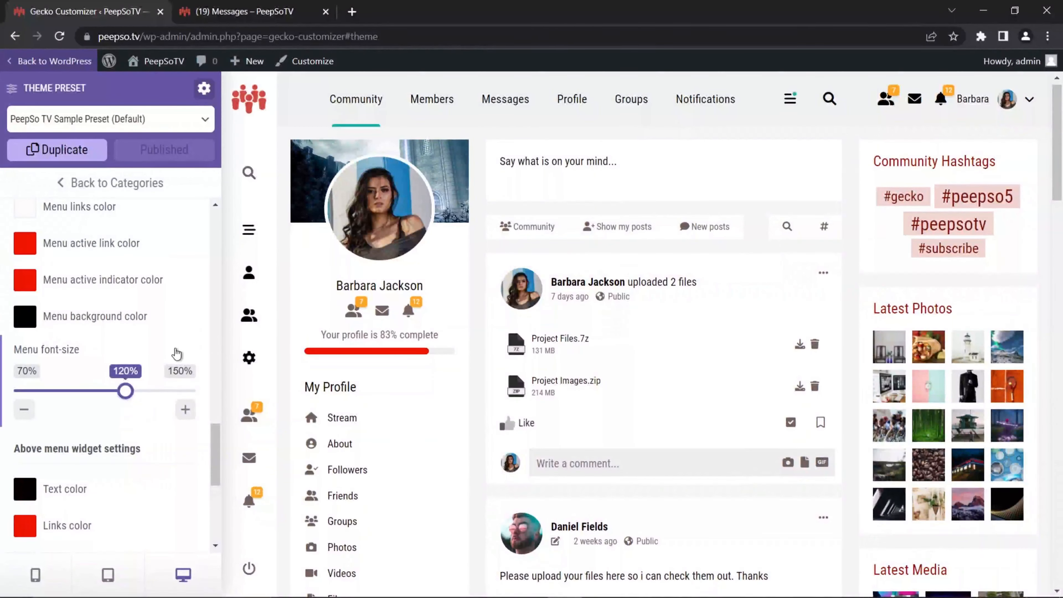
# - Set the Close icon color to #000000 in the mobile menu's Basic settings, checking the icon in the open menu on the Messages page
pyautogui.scroll(-6, 171, 349)
pyautogui.scroll(2, 67, 274)
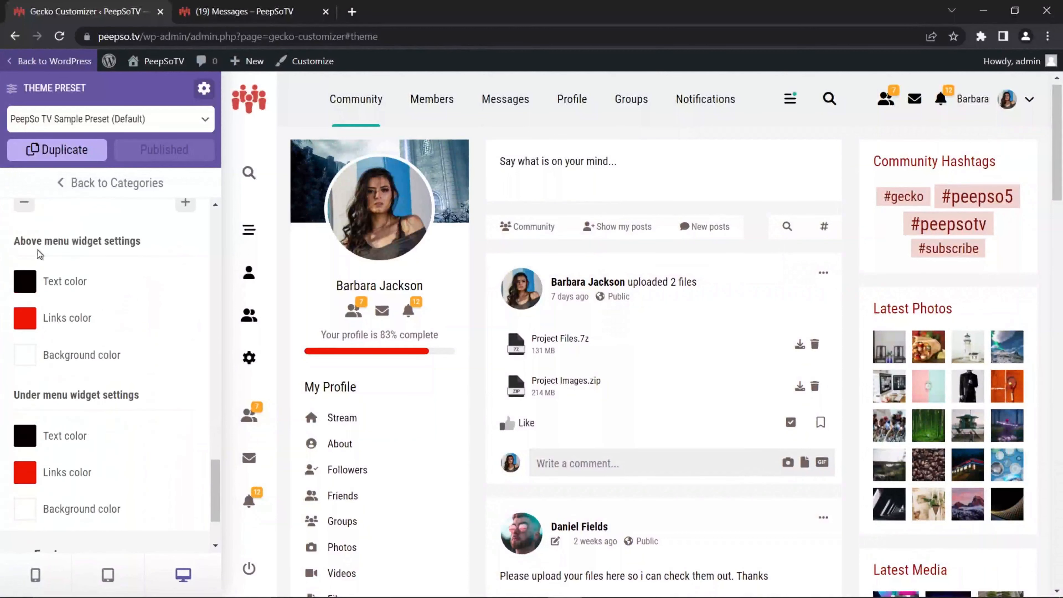
pyautogui.scroll(-3, 143, 400)
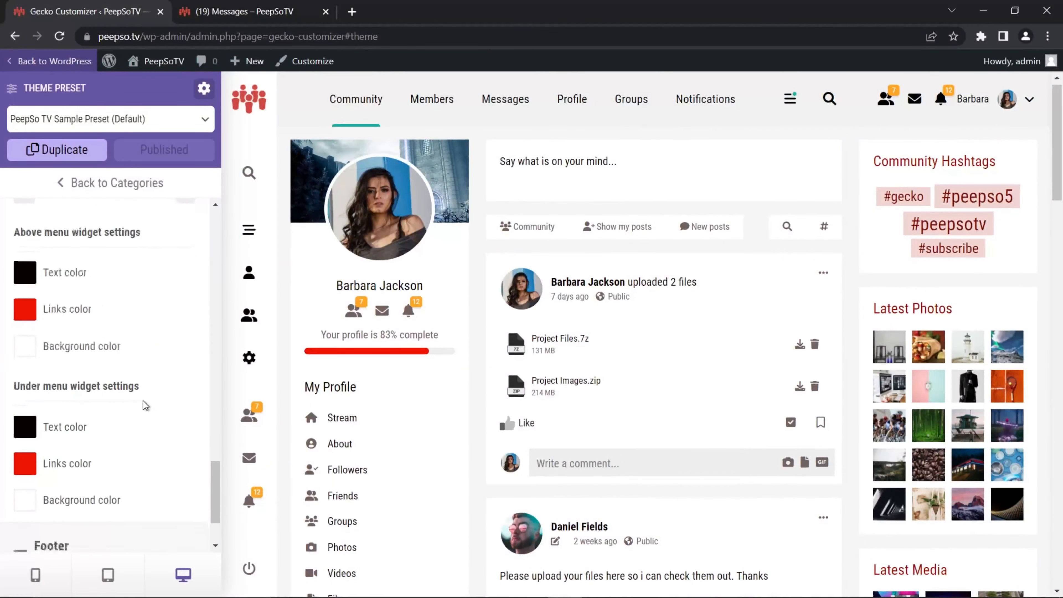
pyautogui.scroll(5, 150, 397)
pyautogui.scroll(10, 152, 395)
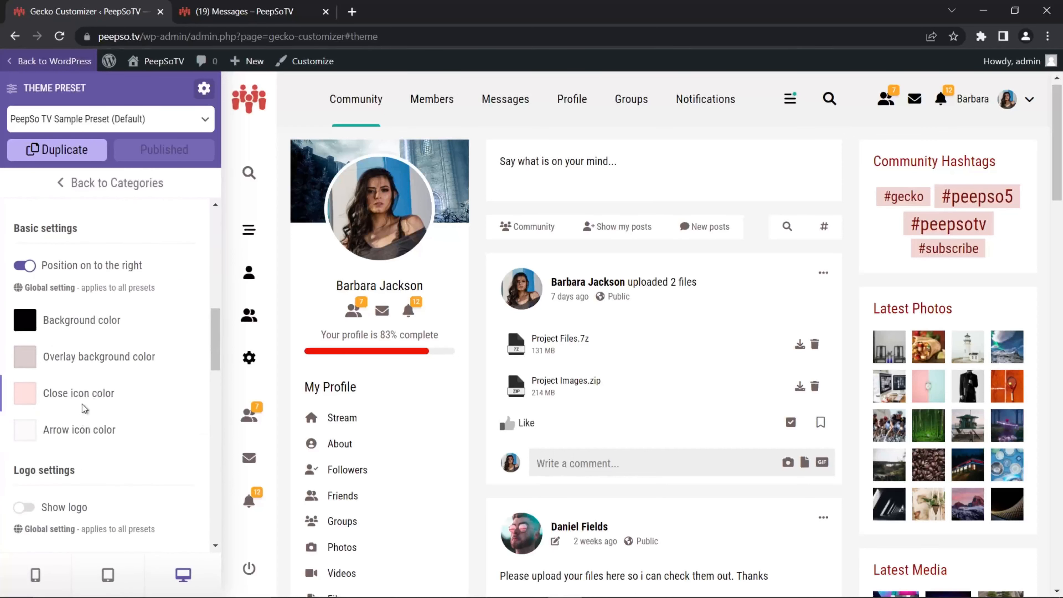
pyautogui.click(20, 402)
pyautogui.moveTo(67, 425); pyautogui.dragTo(42, 489)
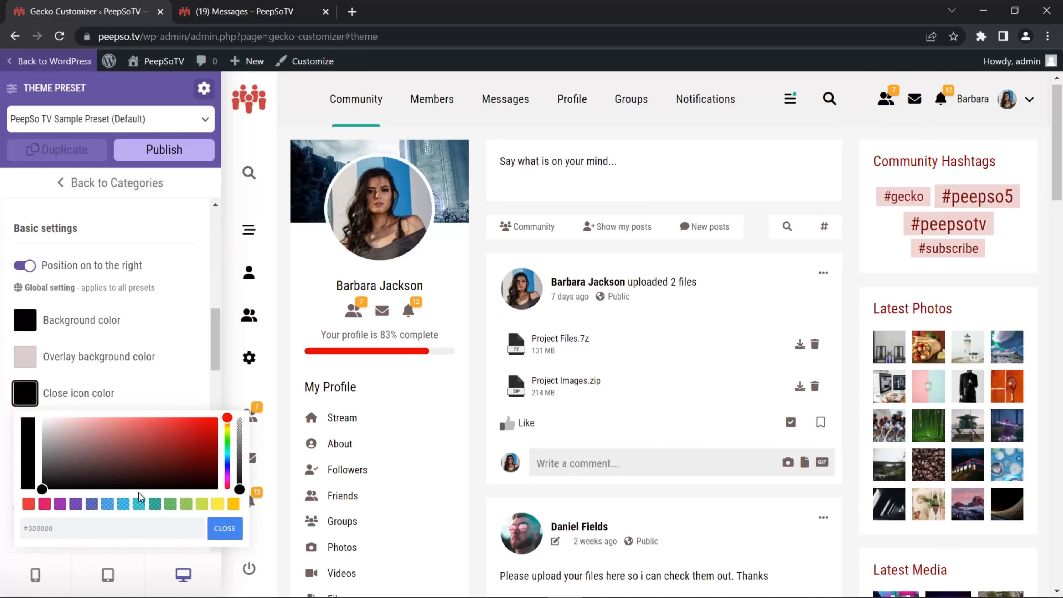
pyautogui.click(255, 11)
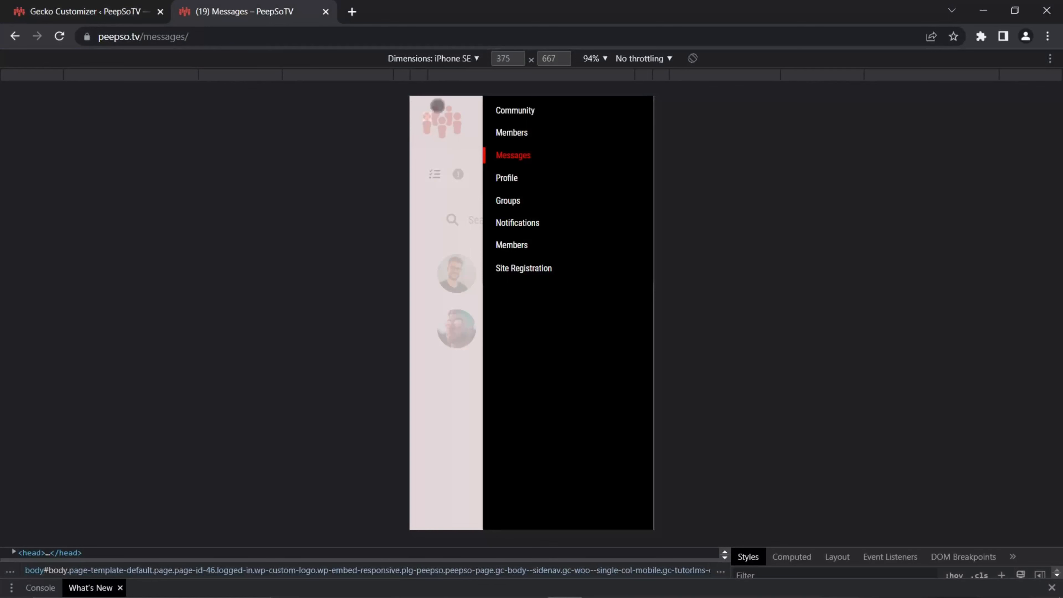
pyautogui.click(112, 13)
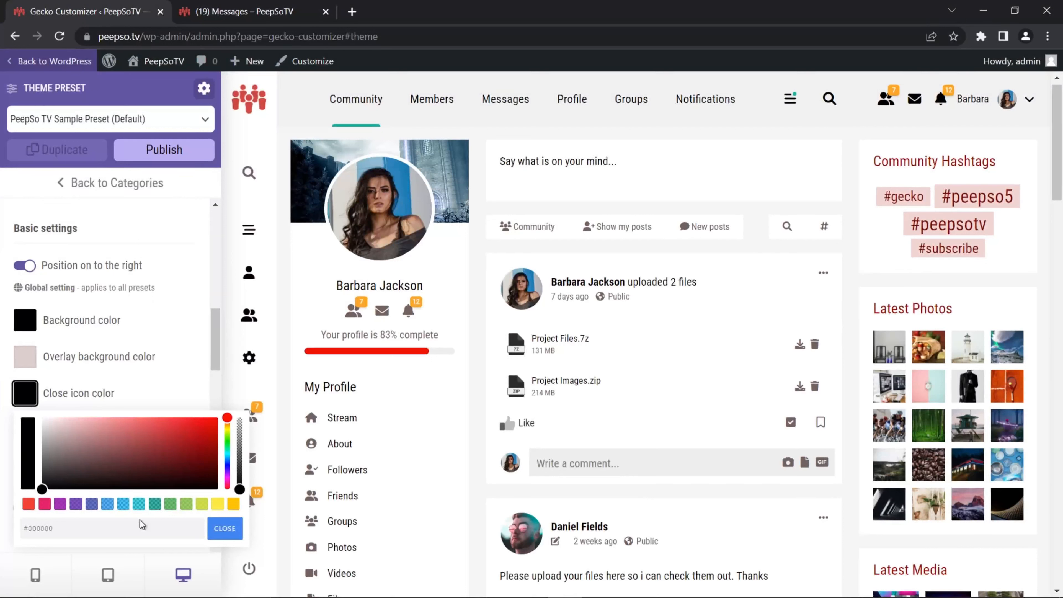
pyautogui.click(225, 528)
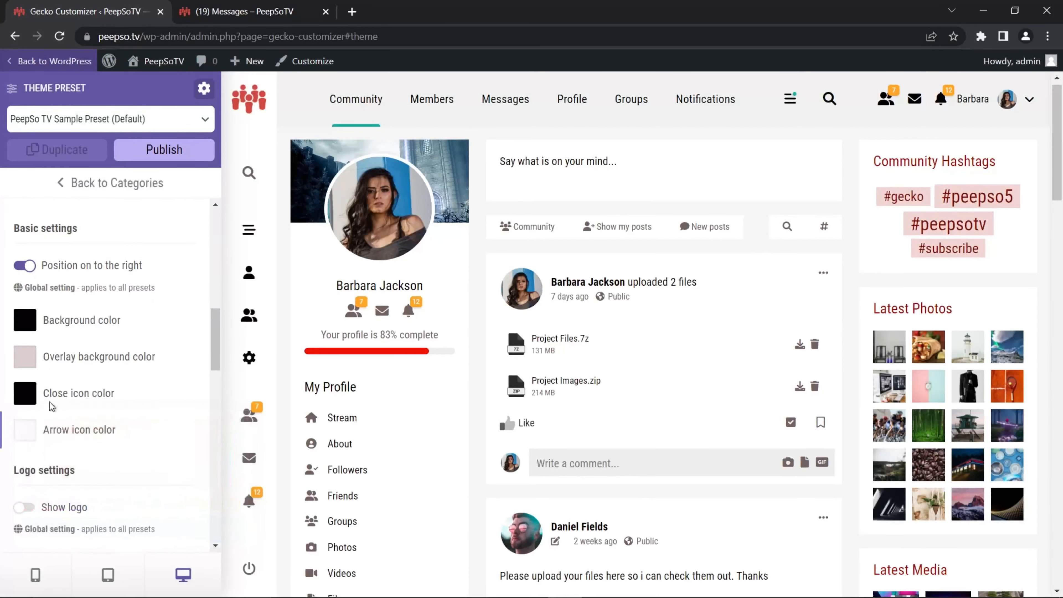
# - Set the Arrow icon color to a dark red in the Basic settings and publish the changes
pyautogui.click(29, 438)
pyautogui.moveTo(74, 334)
pyautogui.mouseDown()
pyautogui.moveTo(83, 321)
pyautogui.moveTo(134, 311)
pyautogui.moveTo(177, 322)
pyautogui.mouseUp()
pyautogui.click(225, 395)
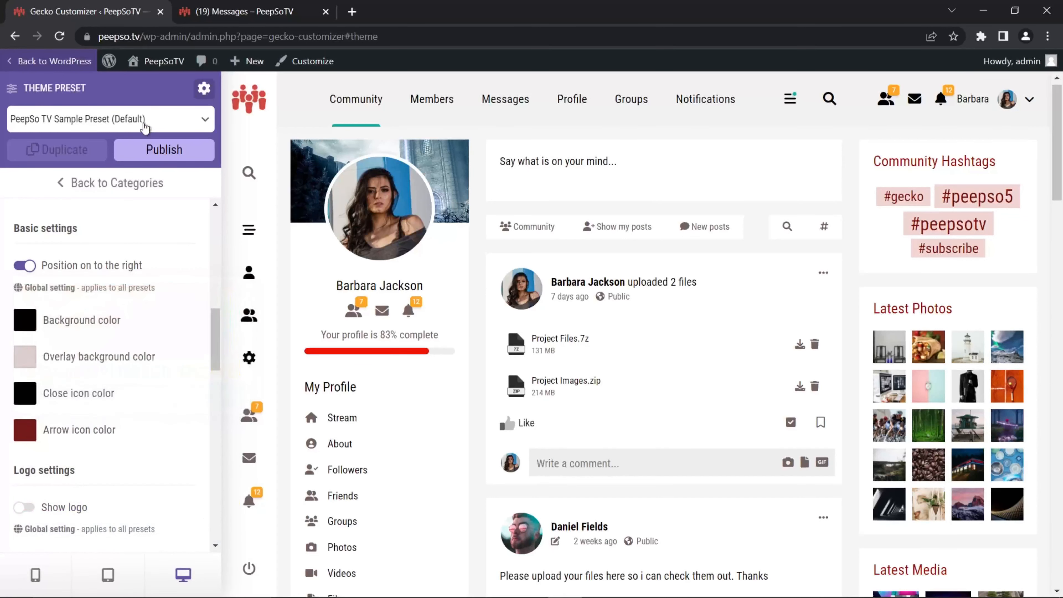
pyautogui.click(166, 149)
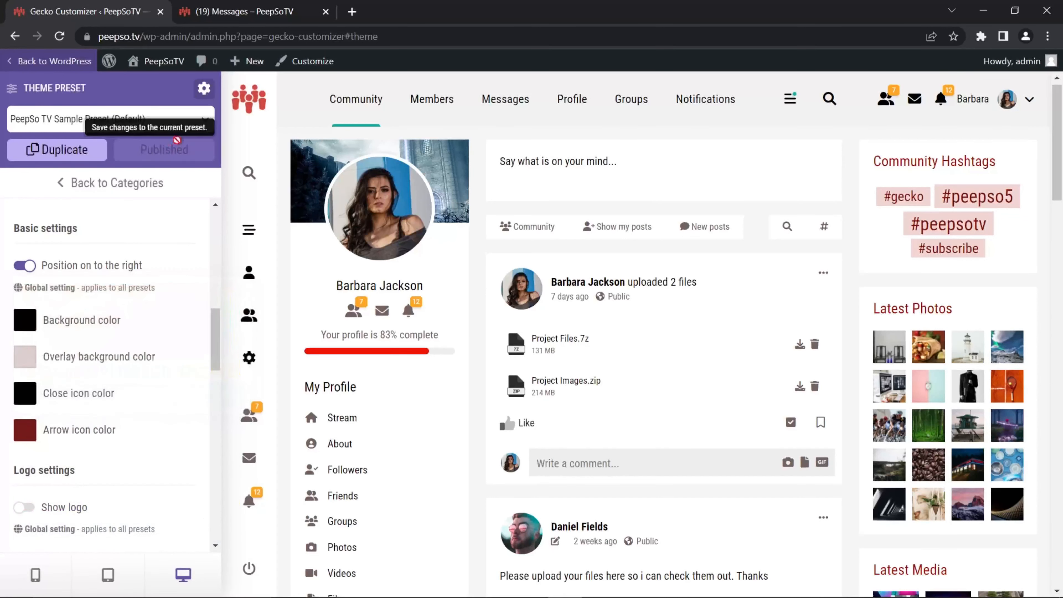
# - Check the opened mobile menu on the reloaded Messages page and on the Community page, and return to the customizer
pyautogui.click(224, 11)
pyautogui.click(59, 36)
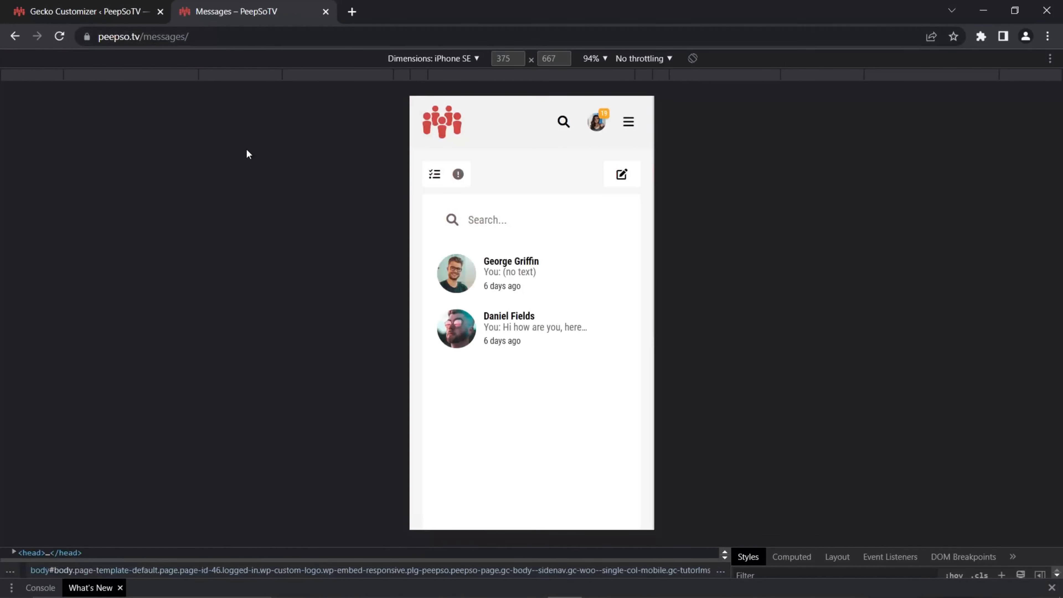
pyautogui.click(630, 121)
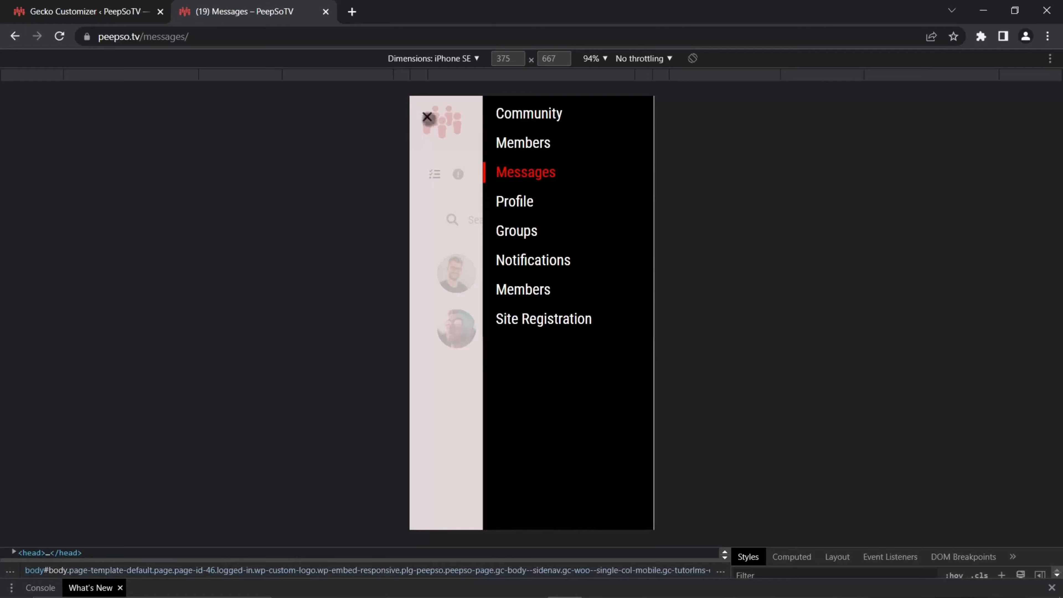
pyautogui.click(519, 117)
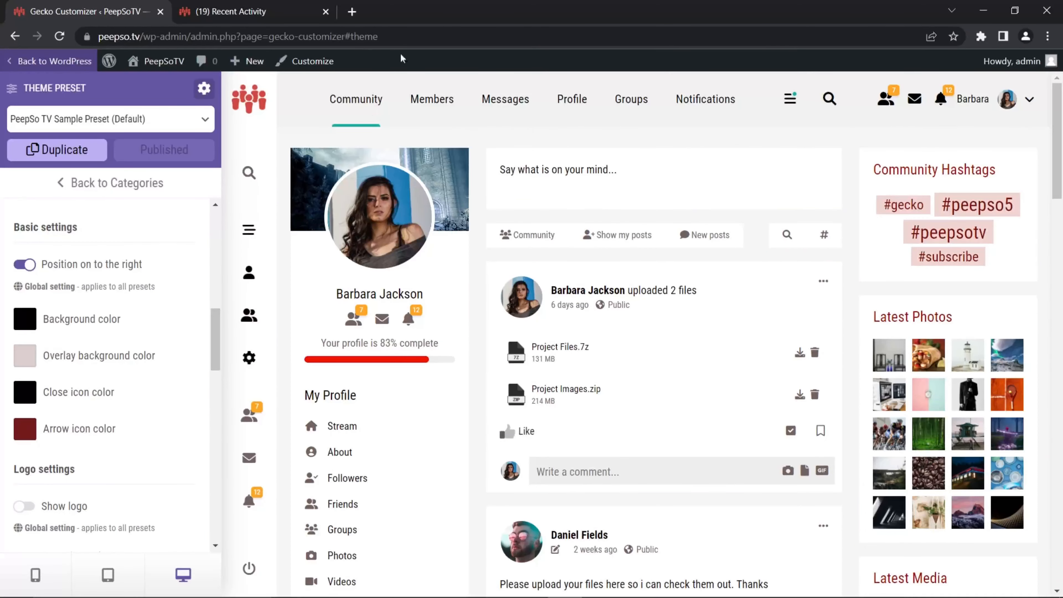
pyautogui.click(233, 11)
pyautogui.click(623, 122)
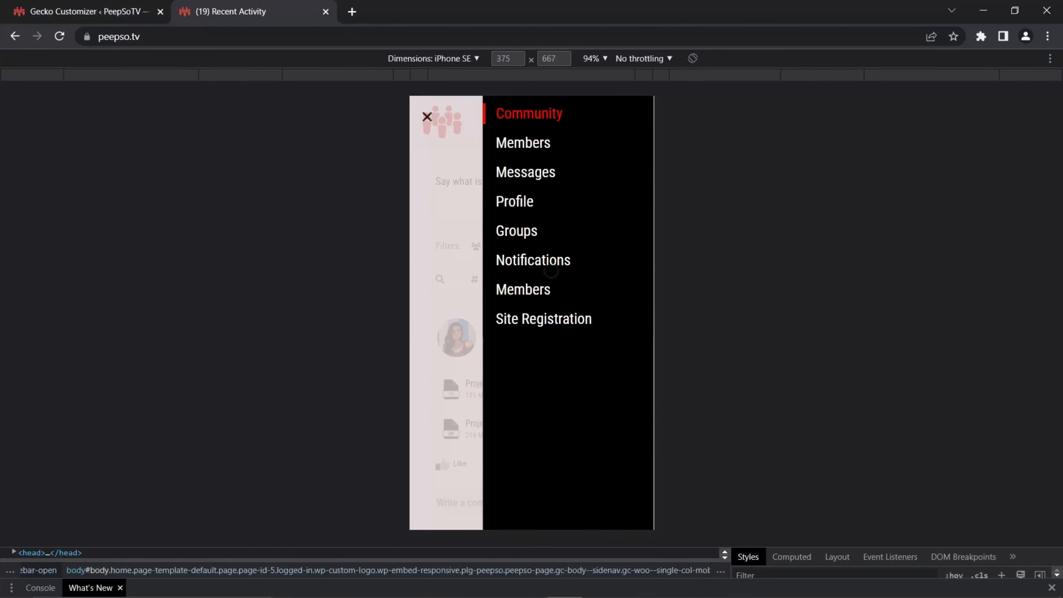
pyautogui.click(107, 15)
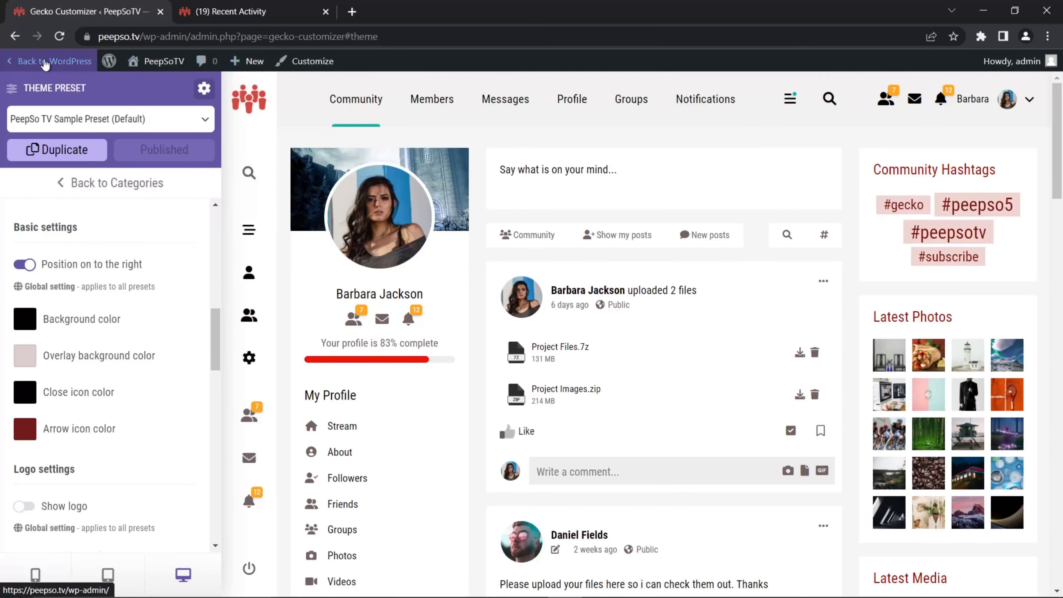
# - Return to the WordPress admin and create a new menu named Mobile Menu with its display location set to Mobile Menu
pyautogui.click(45, 63)
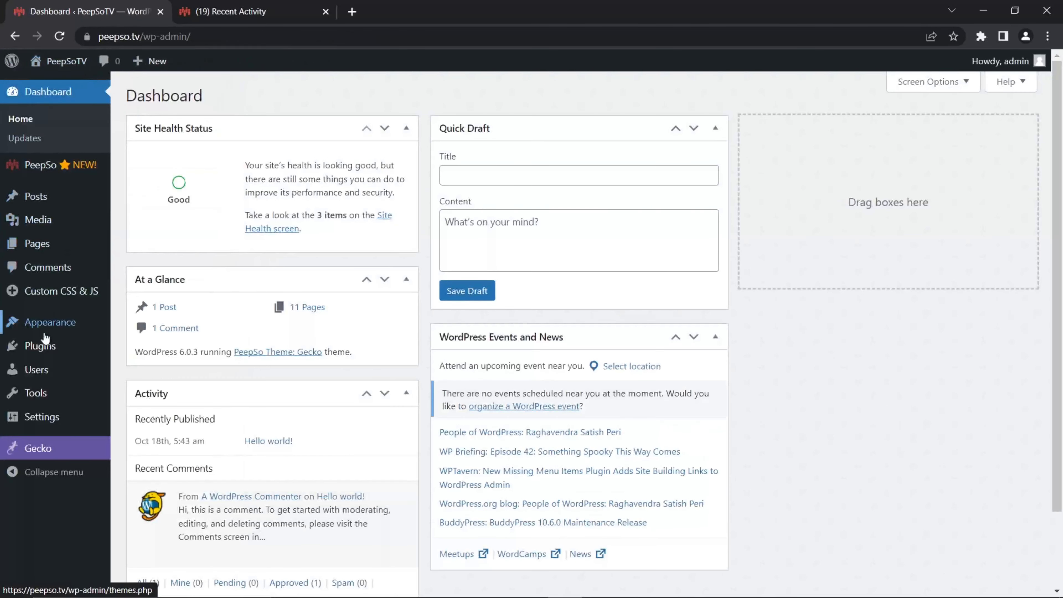
pyautogui.moveTo(46, 325)
pyautogui.click(137, 385)
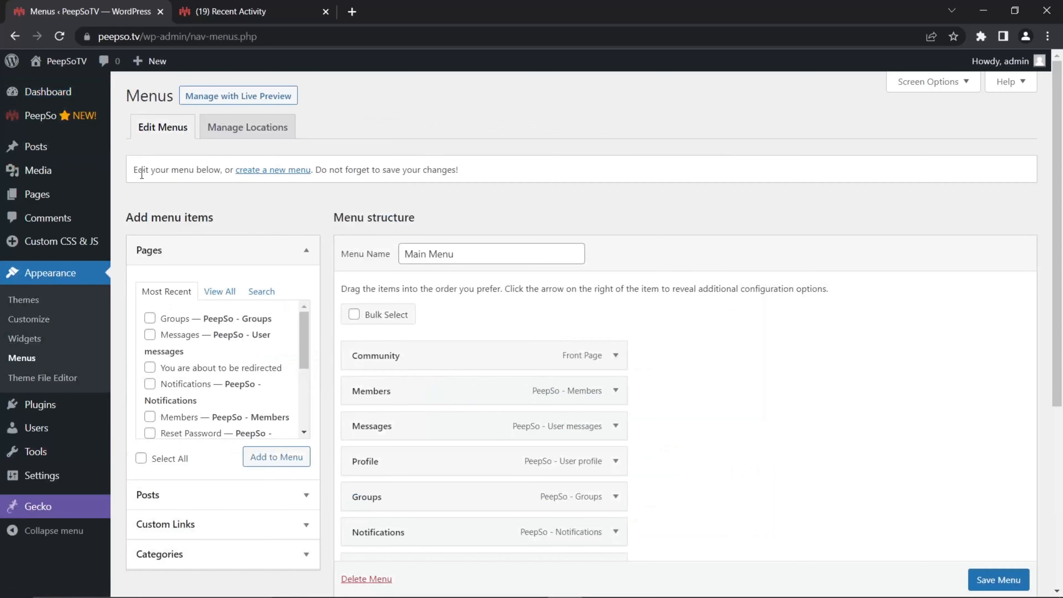
pyautogui.click(283, 175)
pyautogui.click(450, 253)
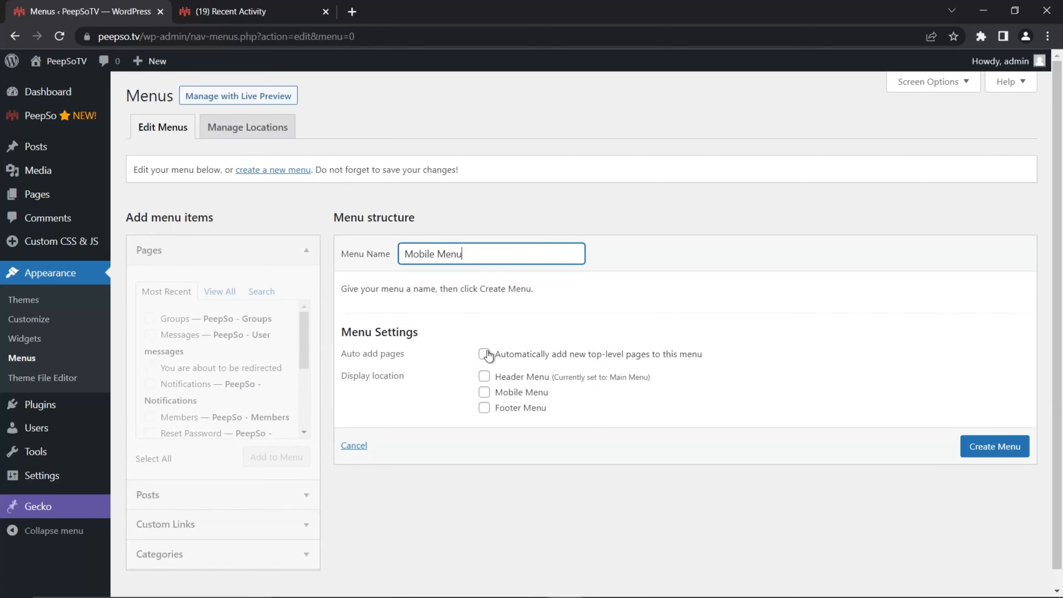
pyautogui.click(485, 393)
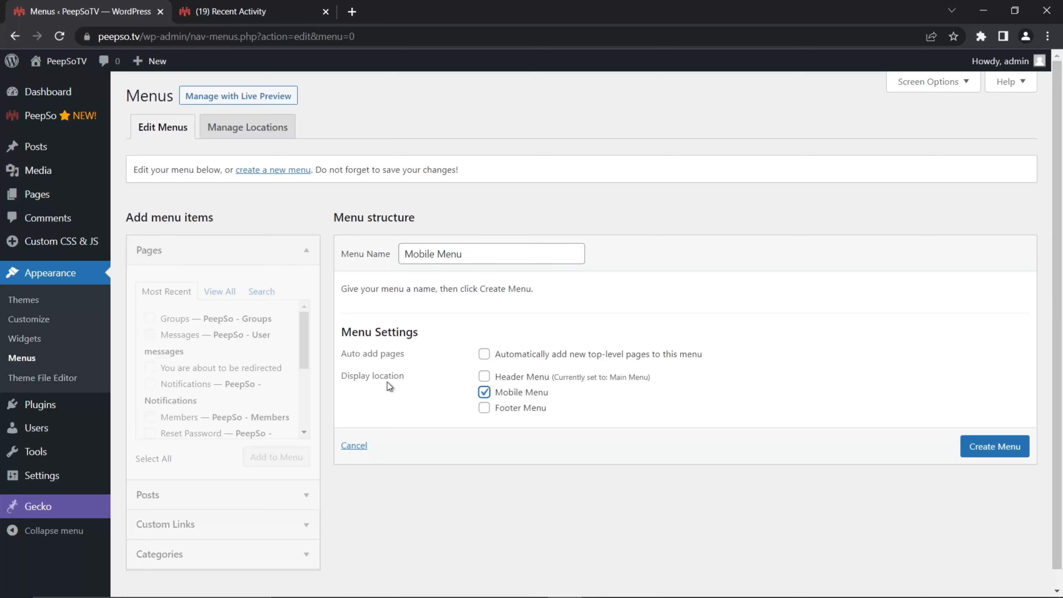
pyautogui.click(980, 446)
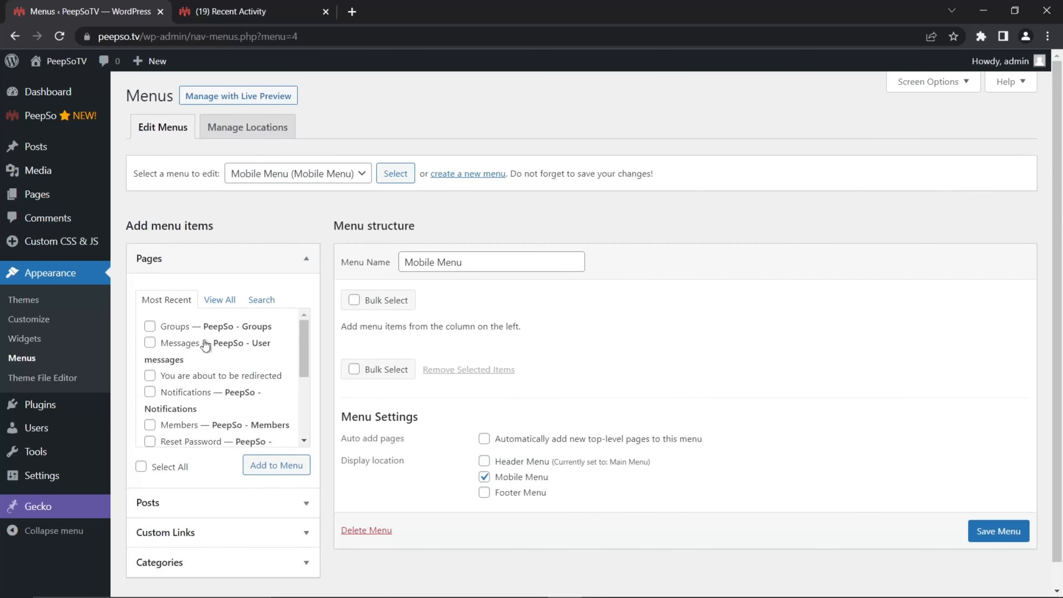
# - Add the Recent Activity front page to the Mobile Menu and change its navigation label to Community
pyautogui.click(221, 299)
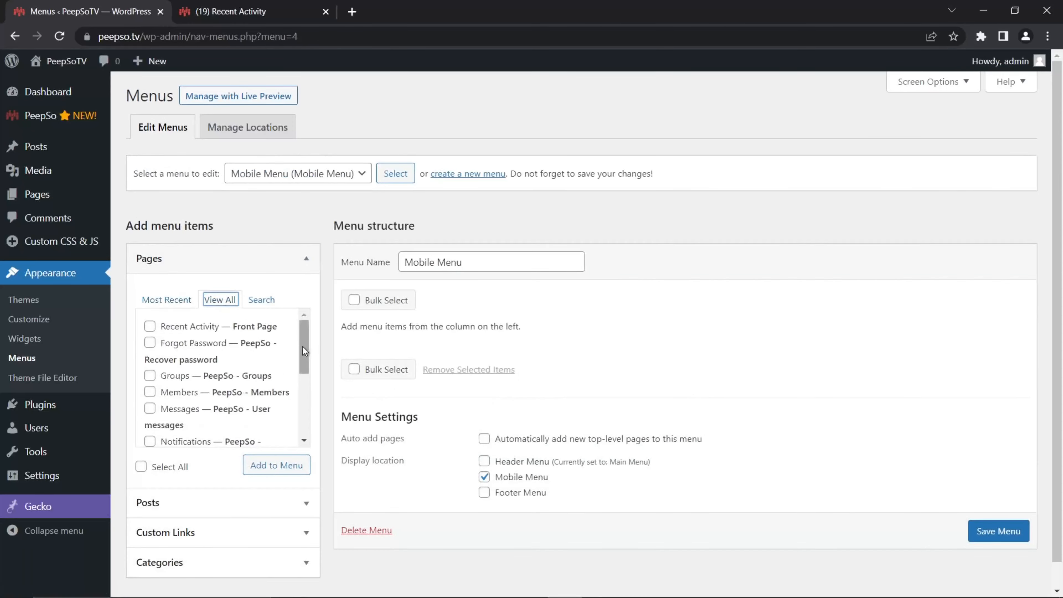
pyautogui.click(163, 331)
pyautogui.click(276, 465)
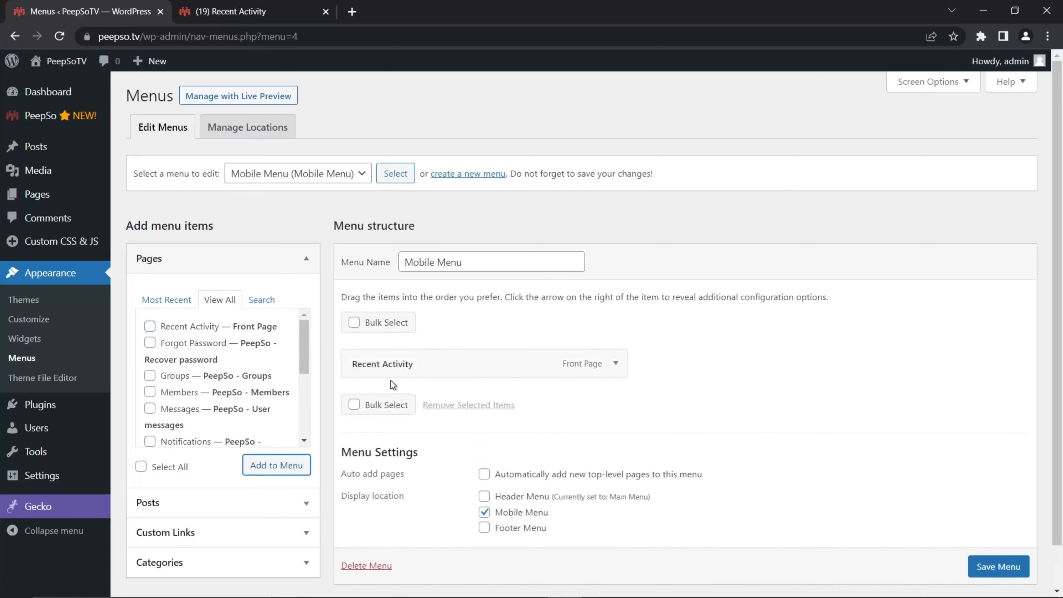
pyautogui.click(615, 364)
pyautogui.moveTo(418, 412); pyautogui.dragTo(351, 414)
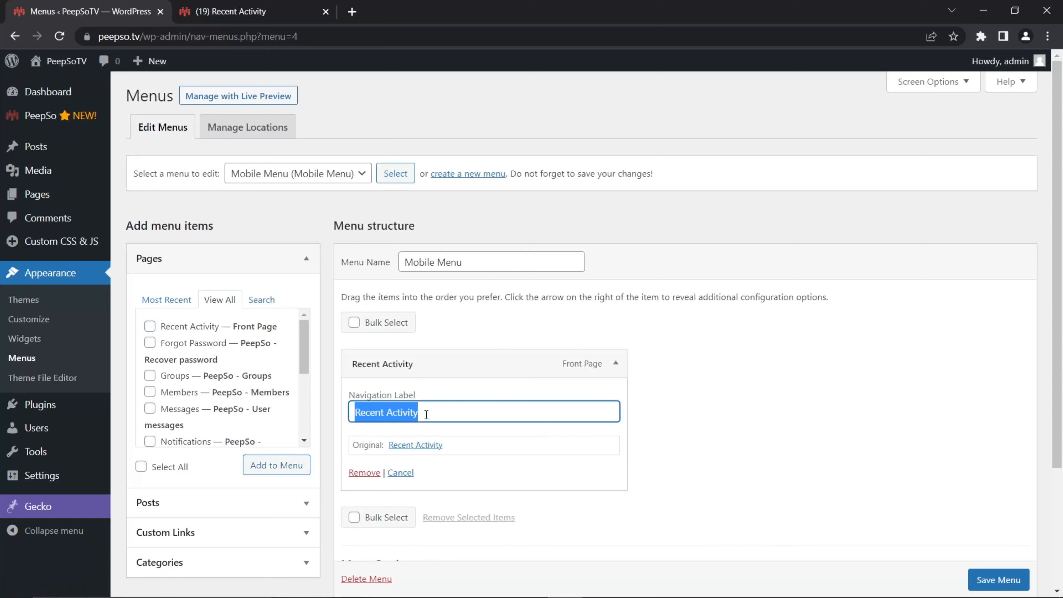
pyautogui.write('Community')
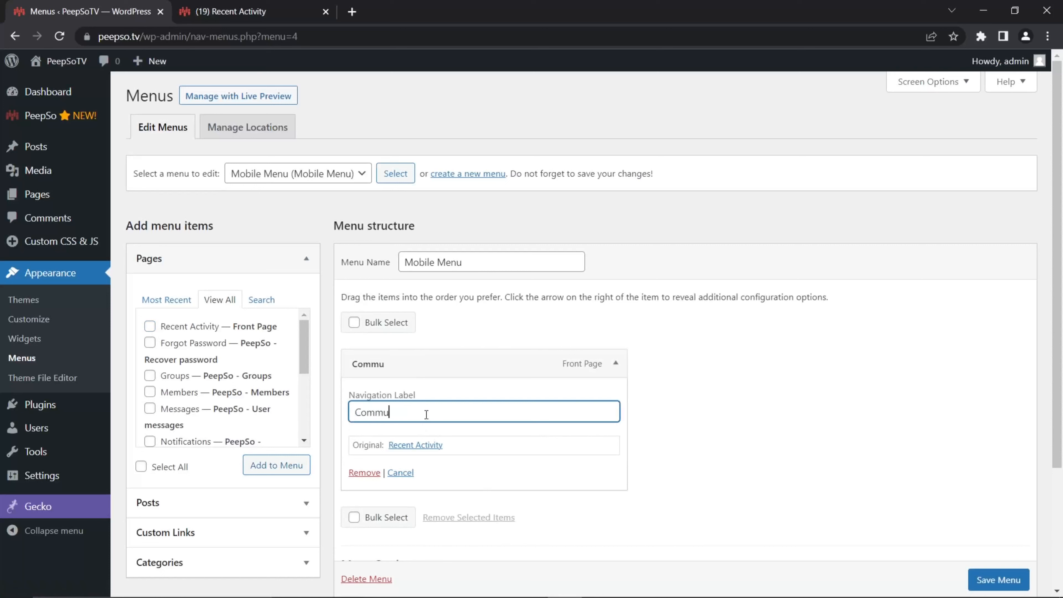
pyautogui.click(484, 464)
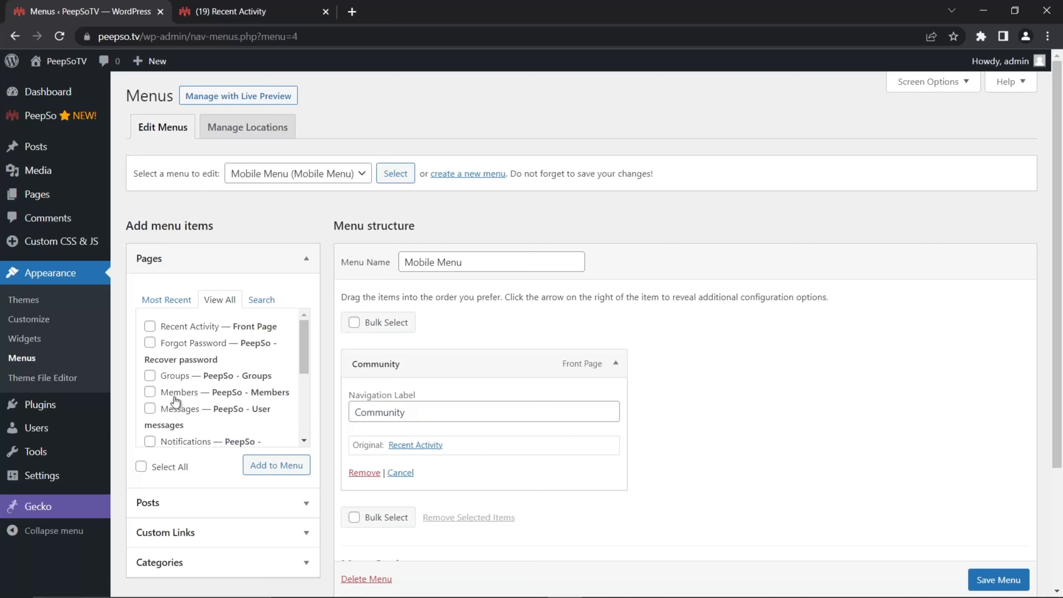
# - Add the Groups and Messages pages to the Mobile Menu and save the menu
pyautogui.click(150, 376)
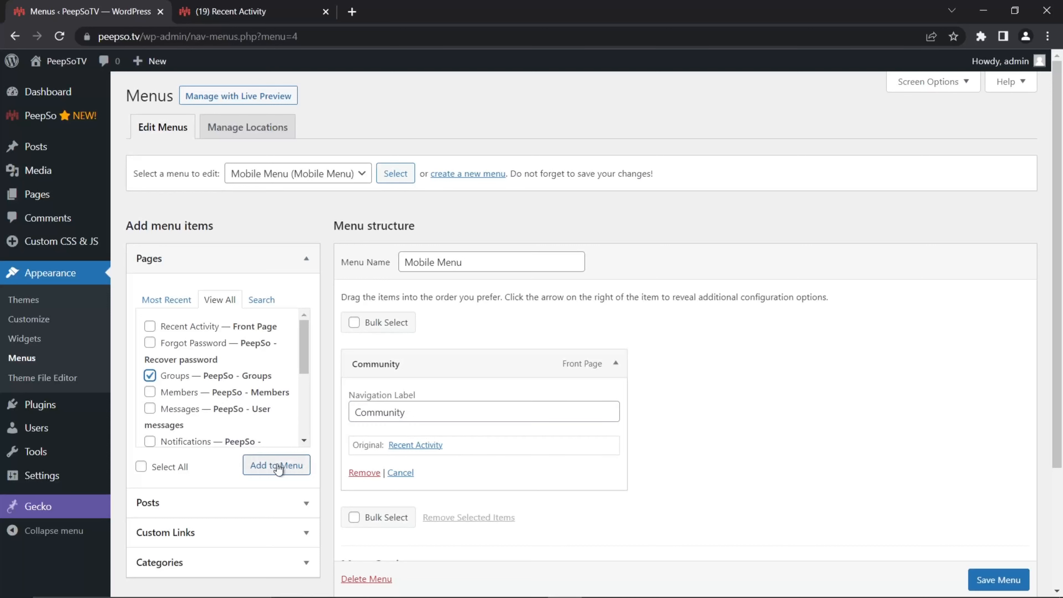
pyautogui.click(150, 409)
pyautogui.scroll(-2, 167, 402)
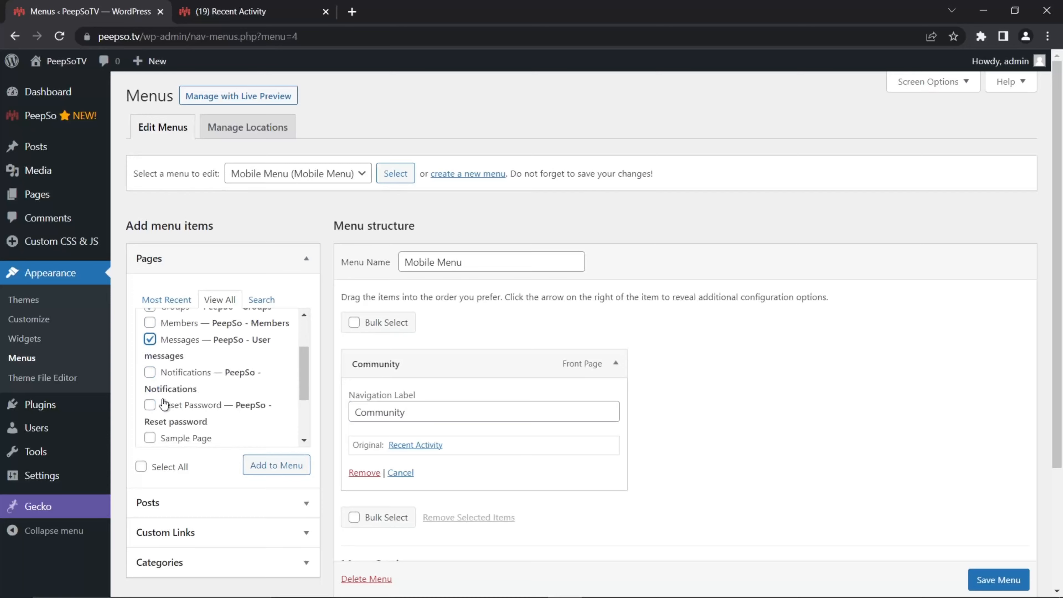
pyautogui.scroll(-3, 213, 408)
pyautogui.click(276, 465)
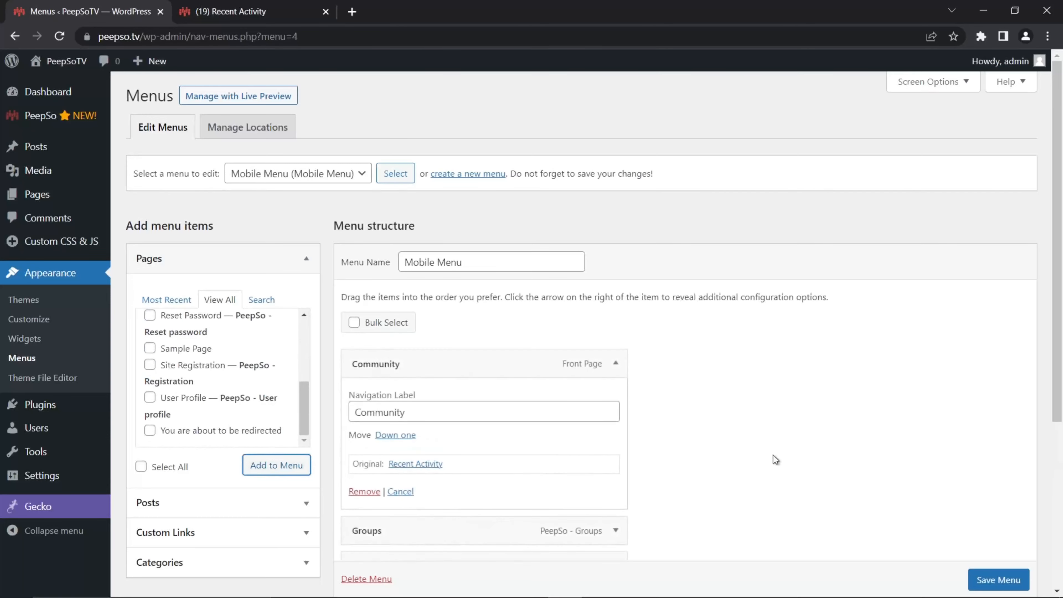
pyautogui.scroll(-5, 775, 459)
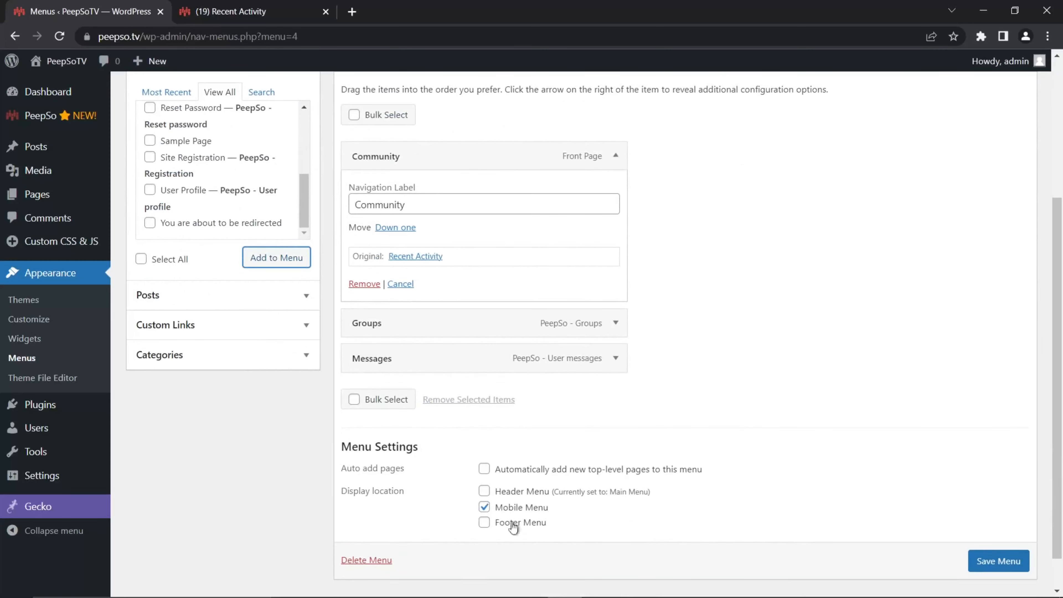
pyautogui.click(988, 560)
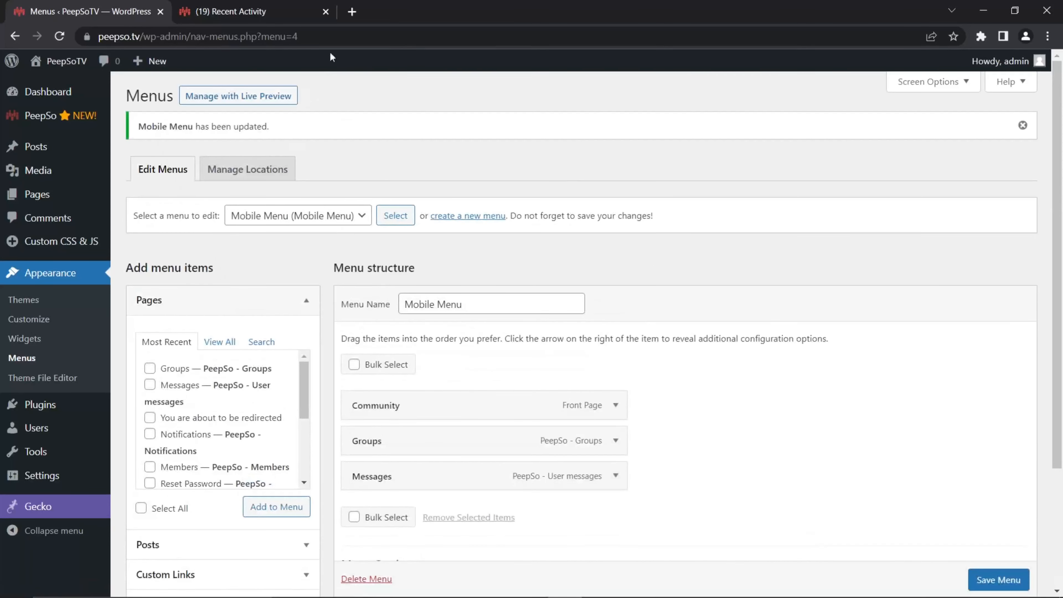
# - Reload the site in the mobile view and open the community in a new browser tab to check the desktop header menu
pyautogui.click(243, 12)
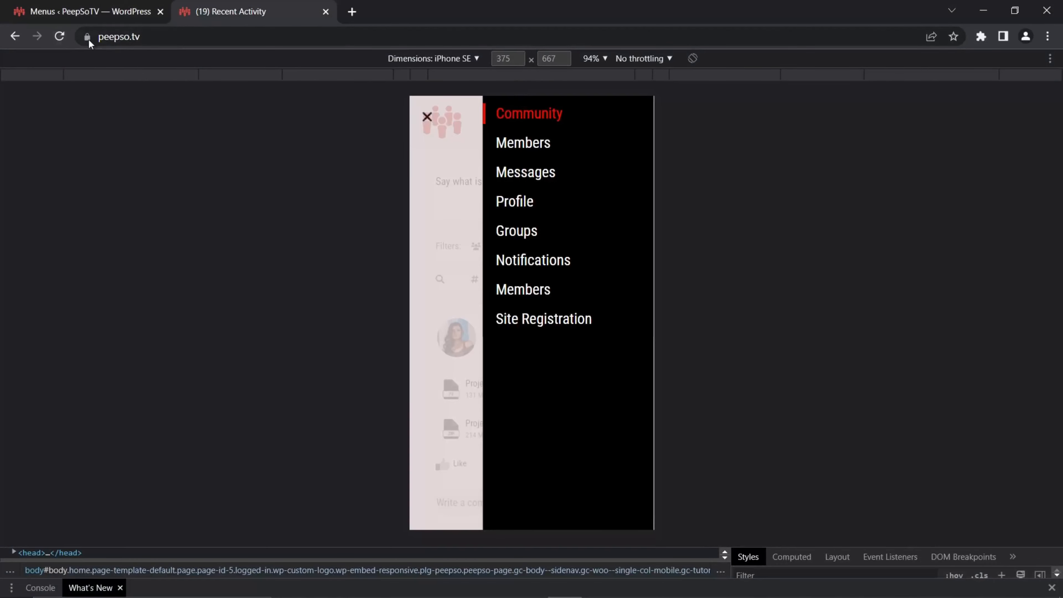
pyautogui.click(60, 37)
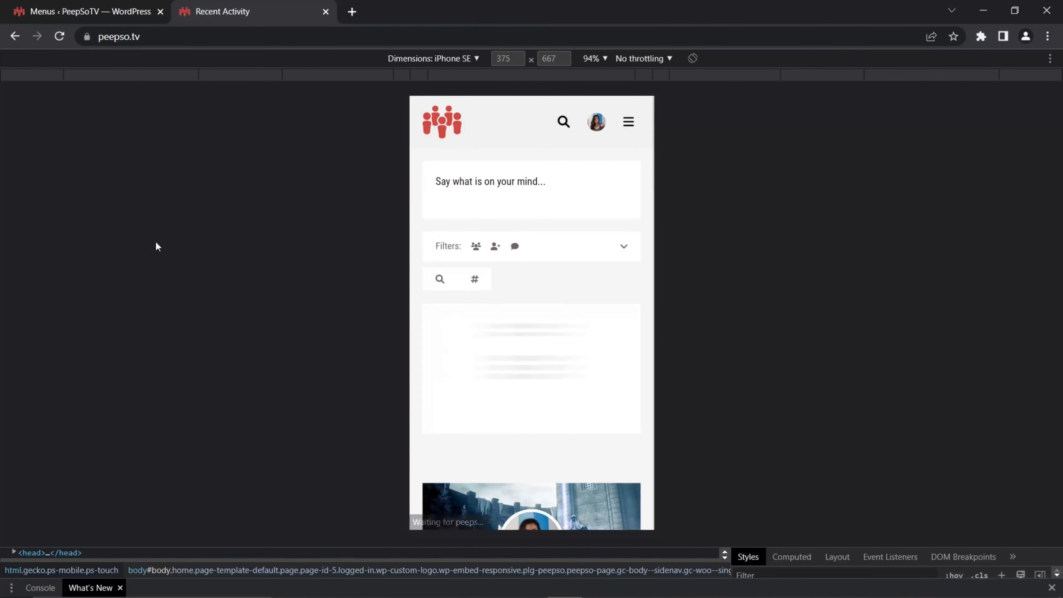
pyautogui.click(80, 12)
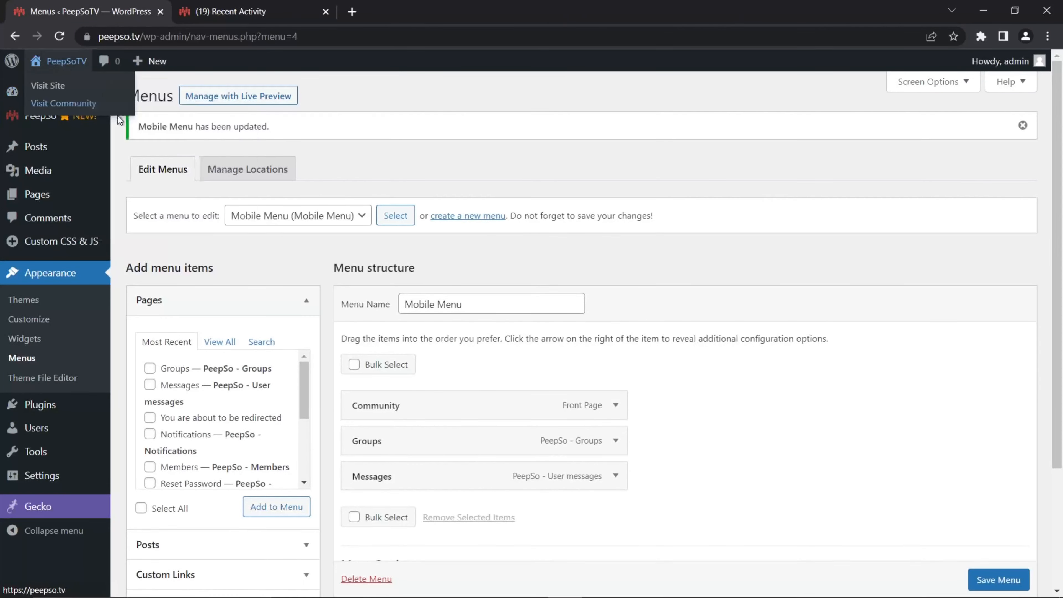
pyautogui.middleClick(80, 103)
pyautogui.click(438, 16)
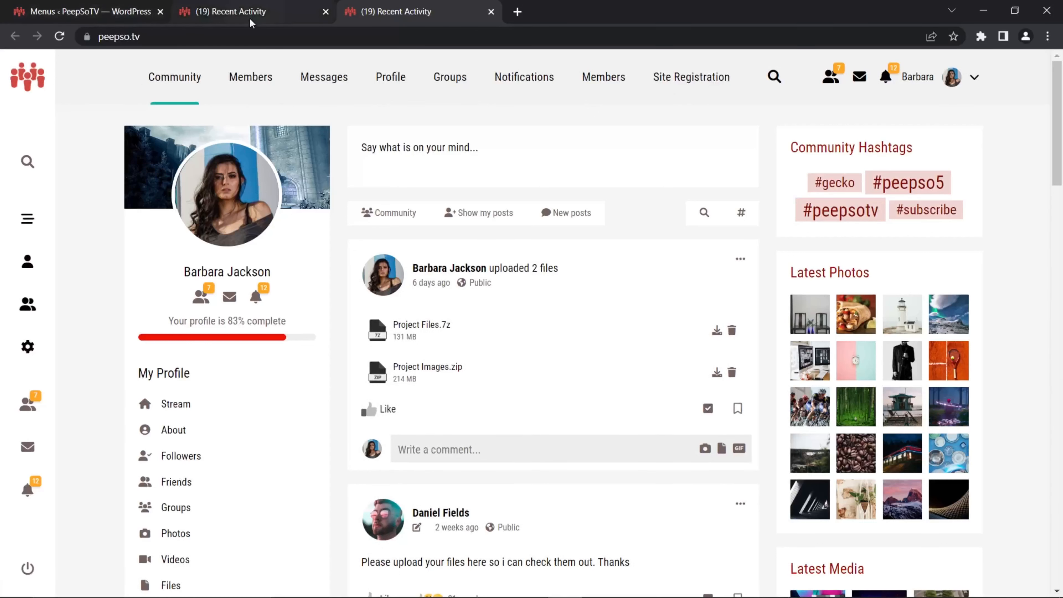
# - Review the Mobile Menu's items and display location, and open the menu on the reloaded mobile page to compare
pyautogui.click(147, 16)
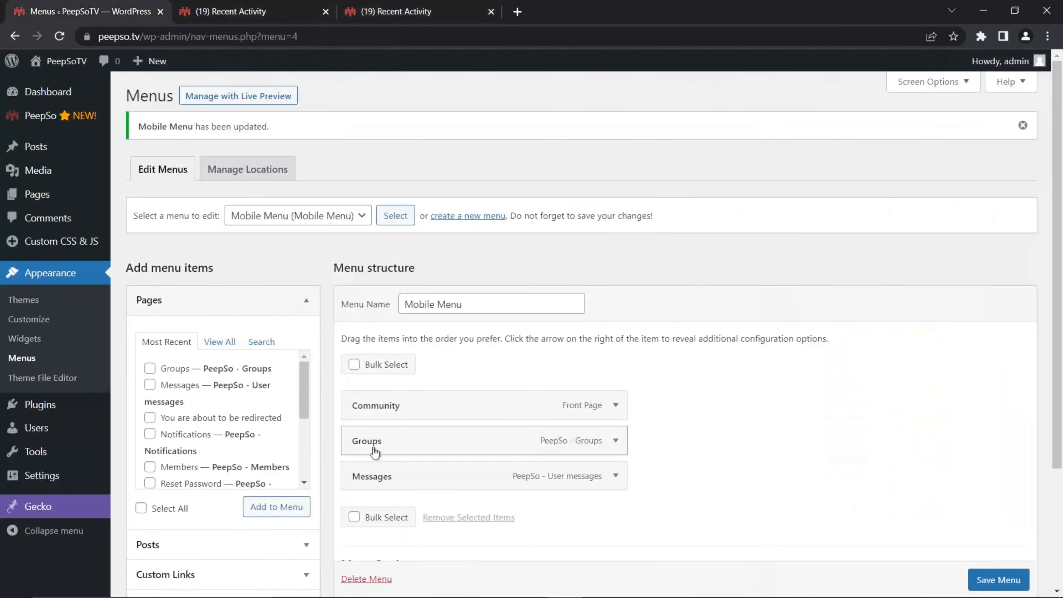
pyautogui.scroll(-3, 528, 462)
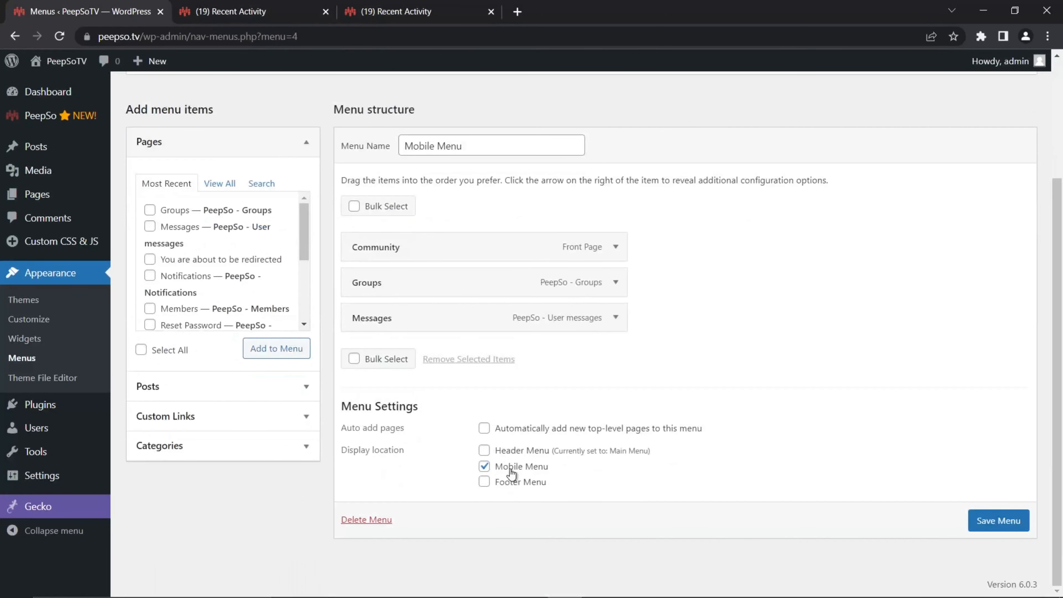
pyautogui.click(226, 13)
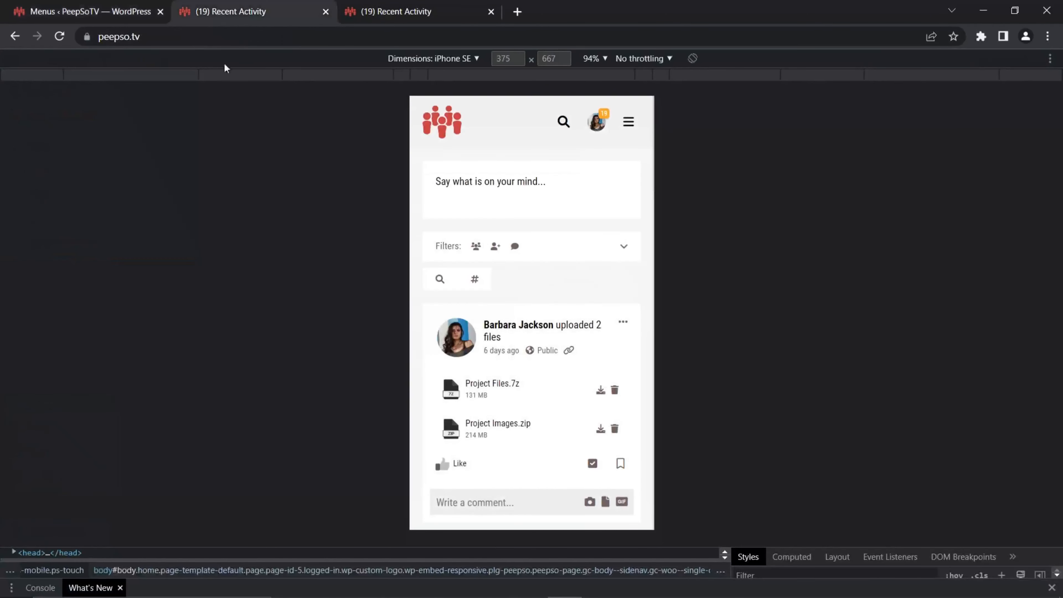
pyautogui.click(58, 37)
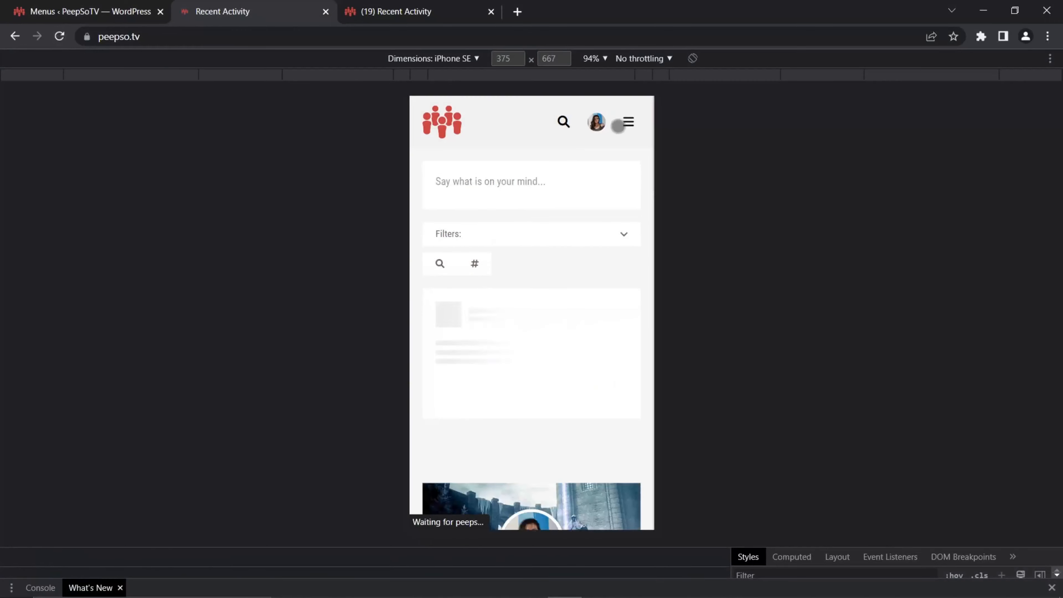
pyautogui.click(628, 121)
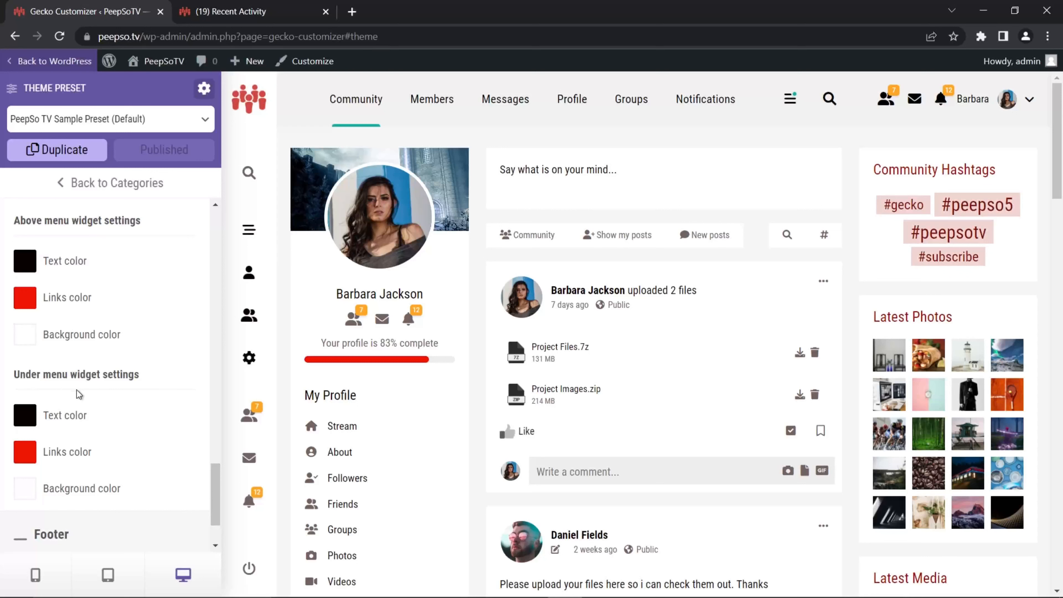
# - Set the Text color to white in the customizer's Under menu widget settings
pyautogui.scroll(-3, 79, 394)
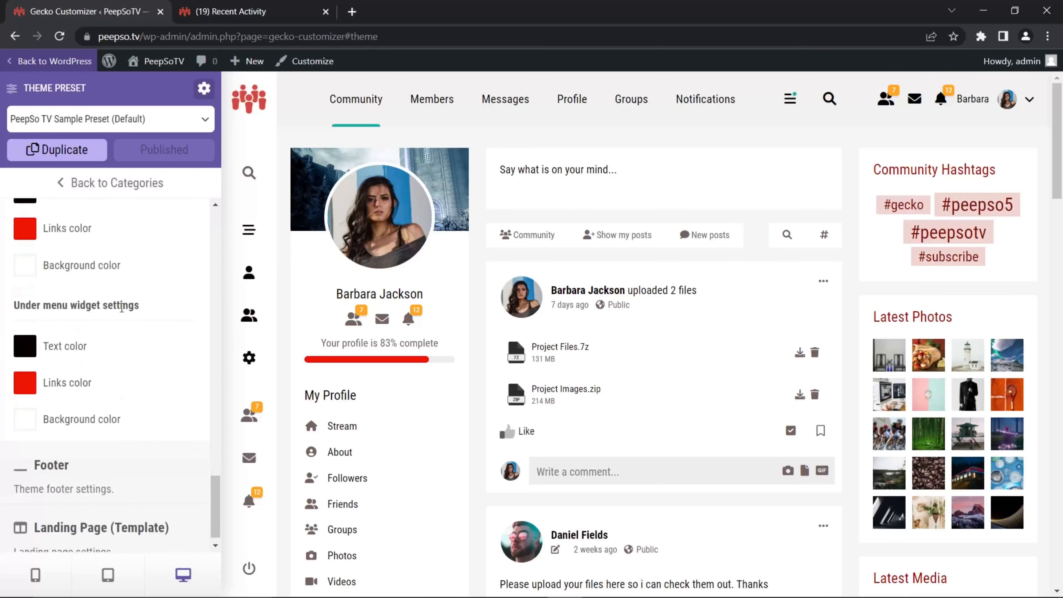
pyautogui.scroll(3, 169, 366)
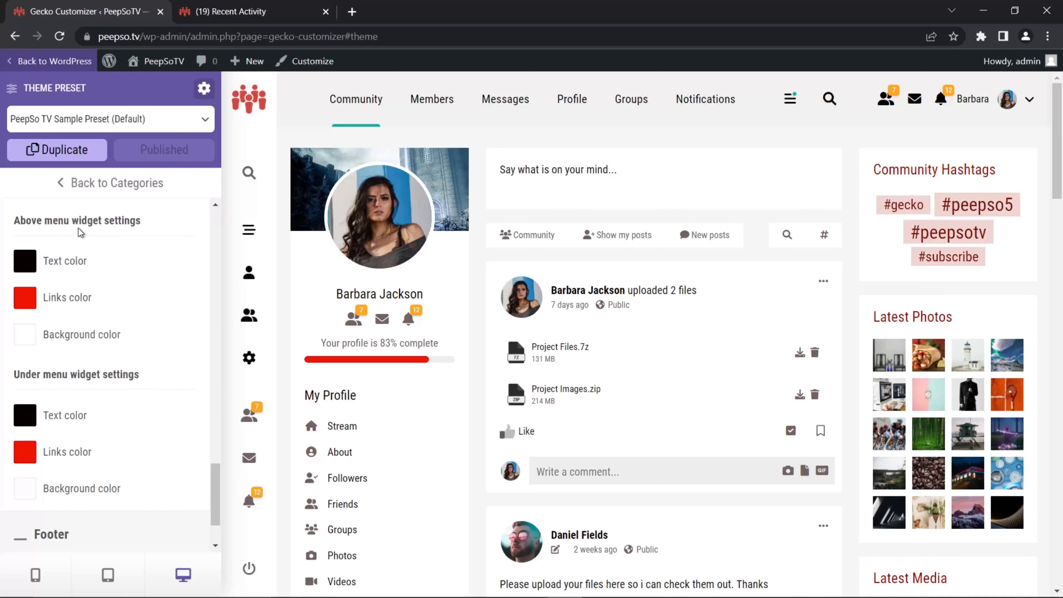
pyautogui.scroll(-2, 176, 338)
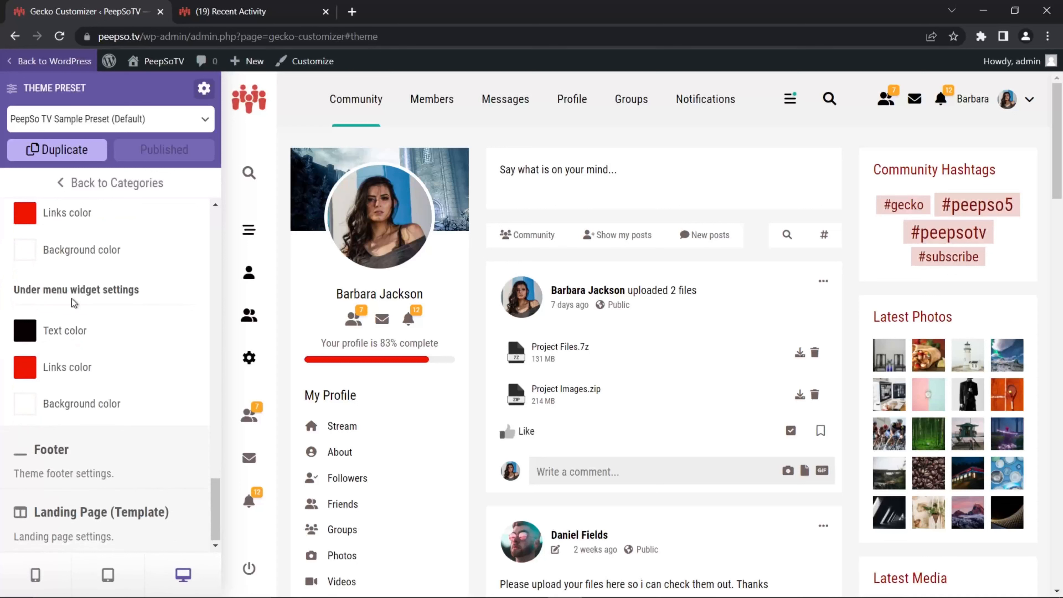
pyautogui.click(25, 330)
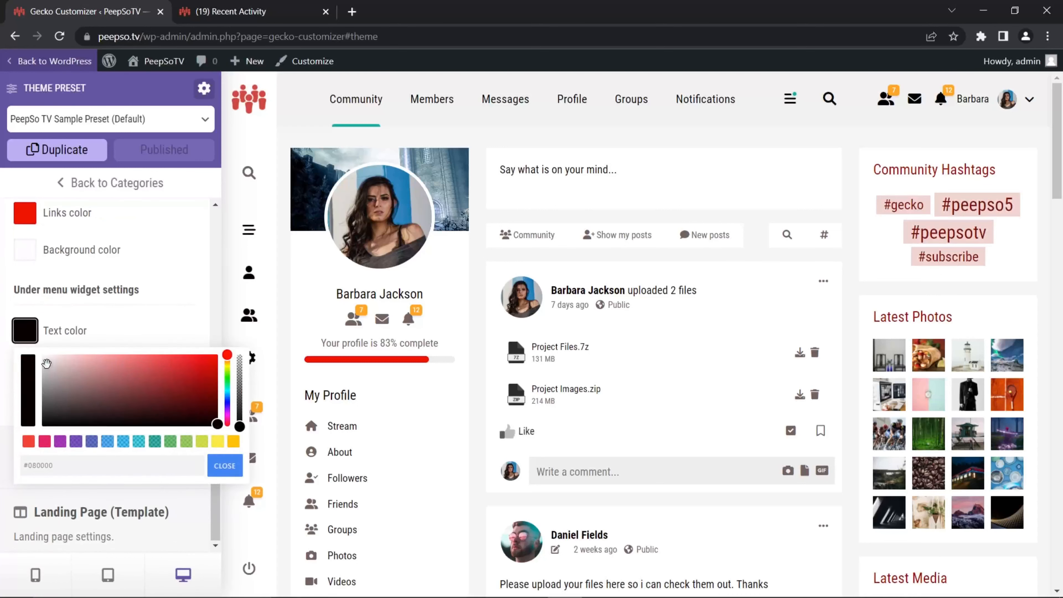
pyautogui.moveTo(47, 364); pyautogui.dragTo(49, 412)
pyautogui.moveTo(40, 364); pyautogui.dragTo(41, 355)
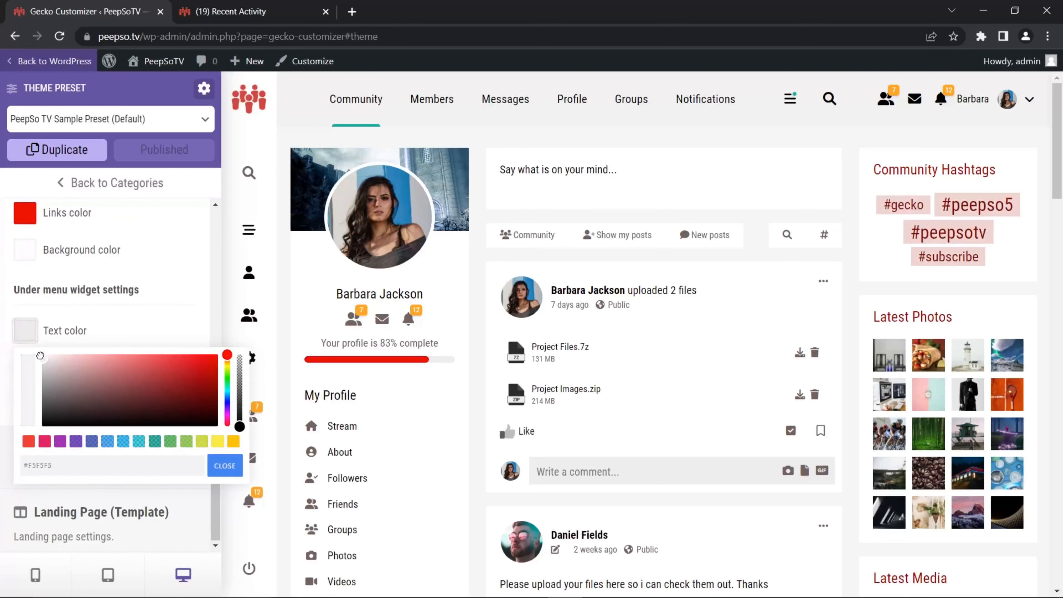
pyautogui.click(223, 466)
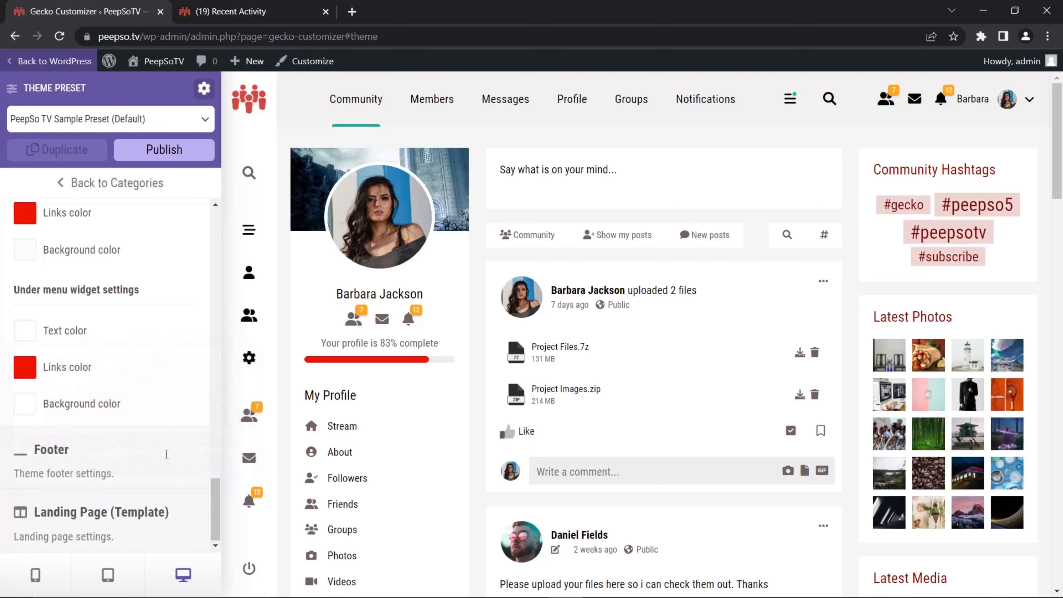
# - Set the Background color to black in the Under menu widget settings and publish the changes
pyautogui.click(26, 407)
pyautogui.moveTo(49, 433); pyautogui.dragTo(41, 501)
pyautogui.click(225, 539)
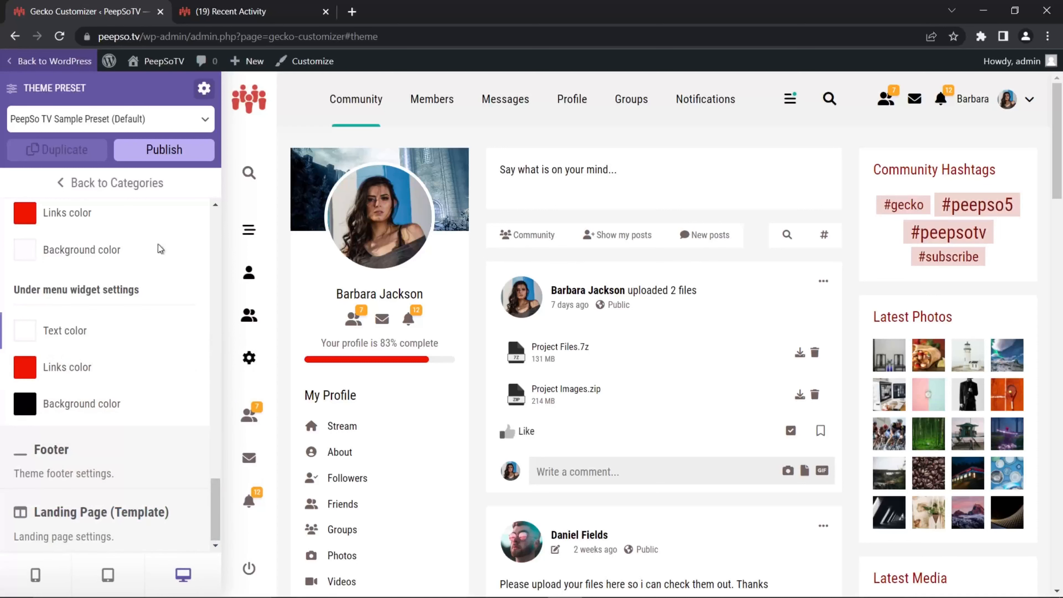
pyautogui.click(177, 151)
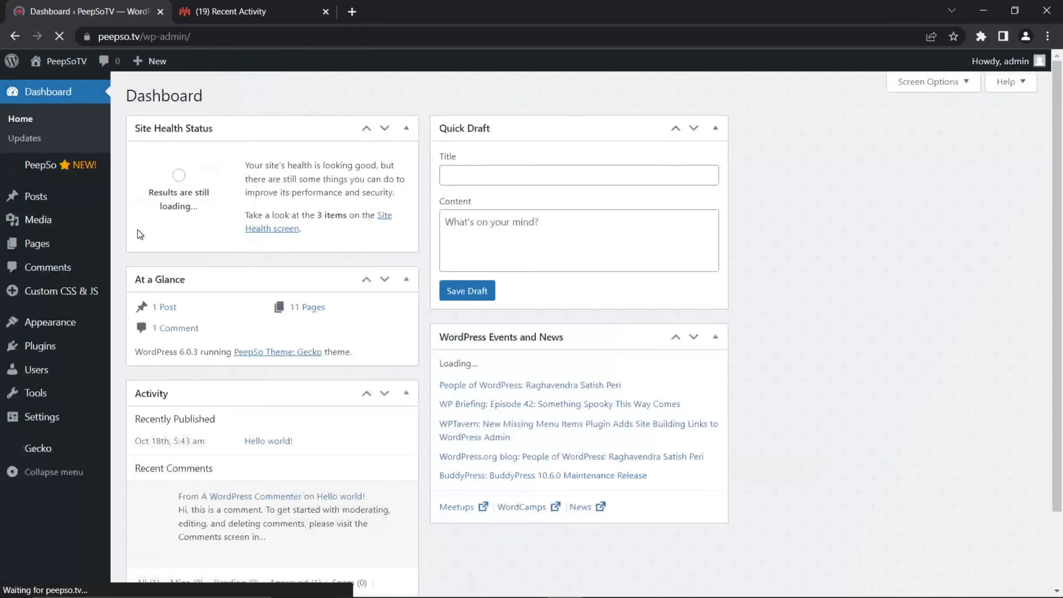
# - Open the Widgets page in the WordPress admin and dismiss the block widgets welcome dialog
pyautogui.moveTo(45, 327)
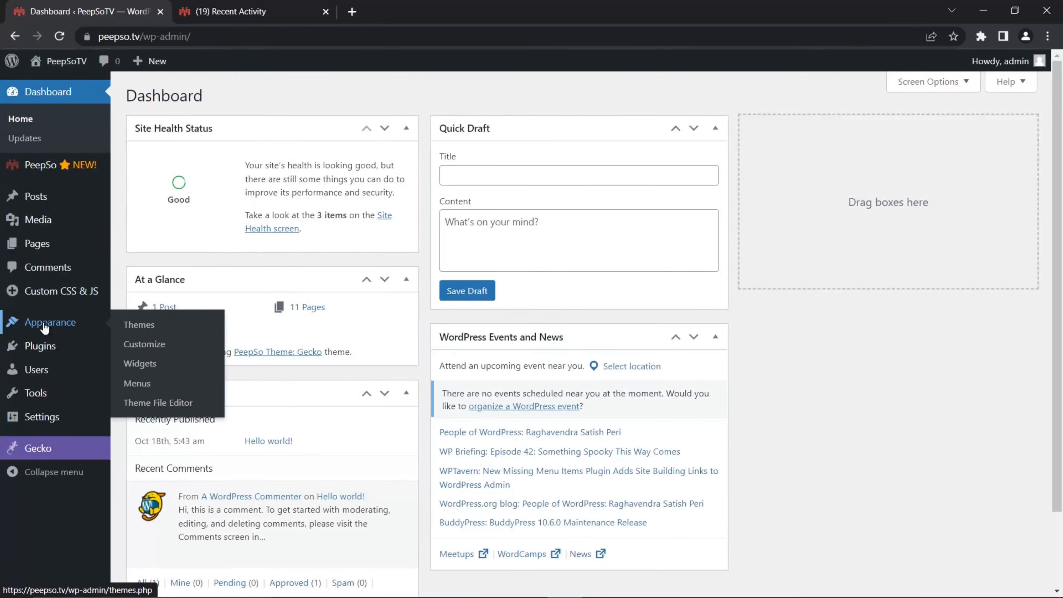
pyautogui.click(139, 363)
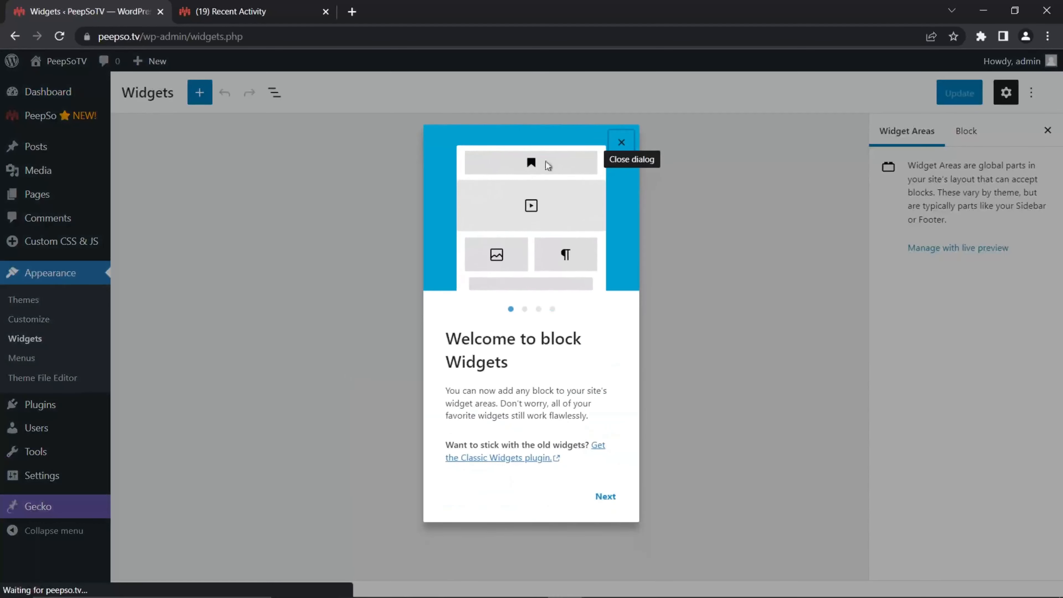
pyautogui.click(622, 142)
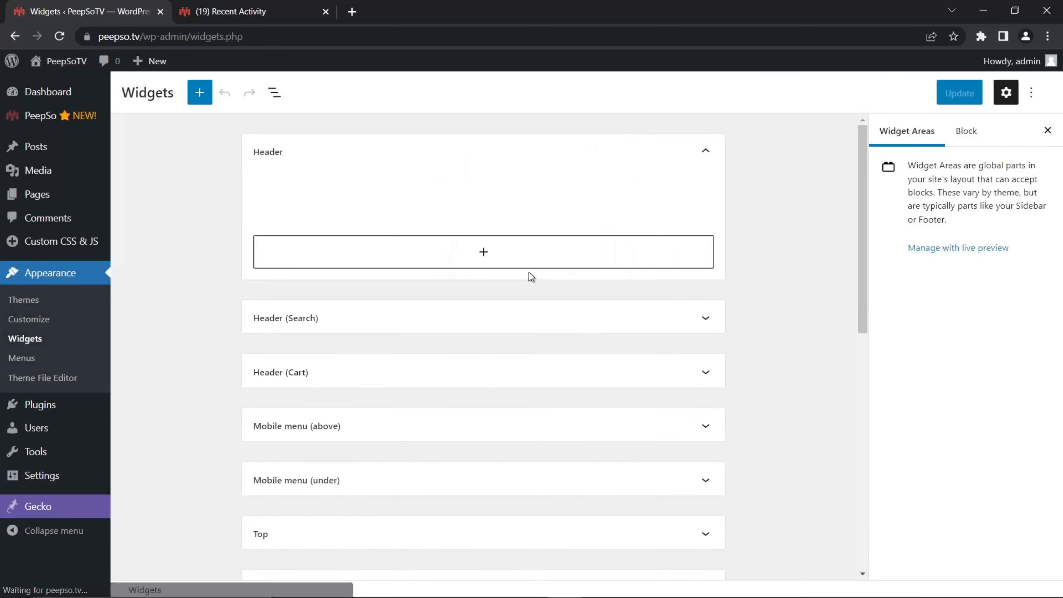
# - Add a PeepSo Profile widget to the Mobile menu (under) widget area
pyautogui.scroll(-1, 526, 273)
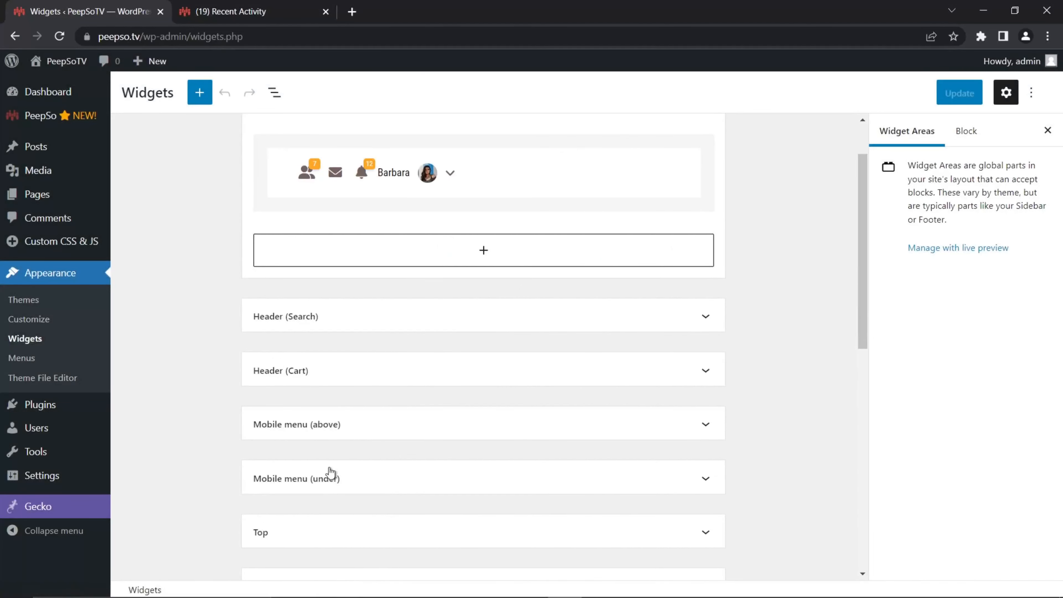
pyautogui.scroll(-3, 372, 467)
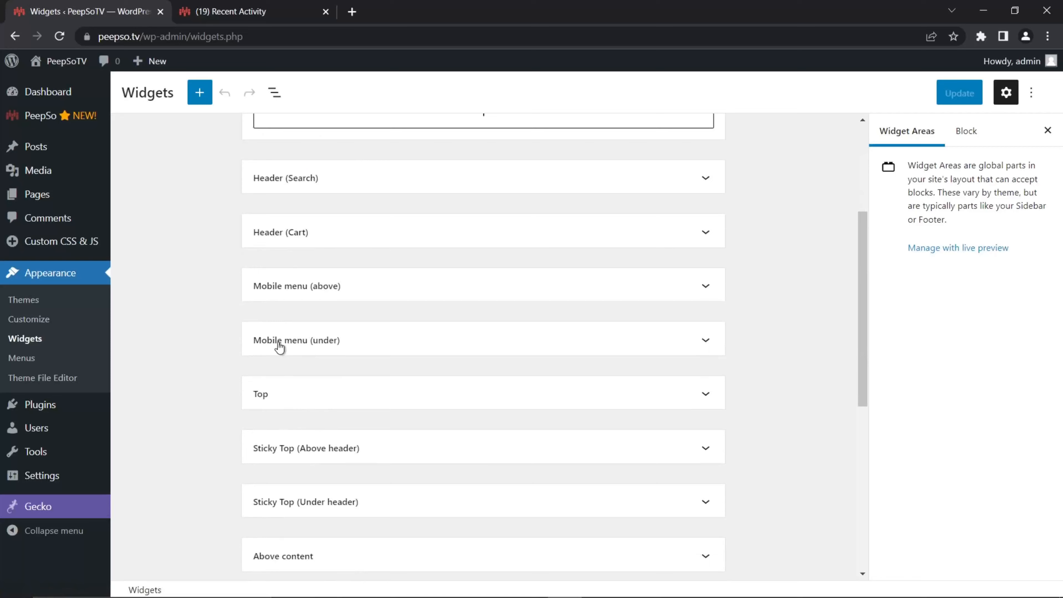
pyautogui.click(387, 348)
pyautogui.click(483, 392)
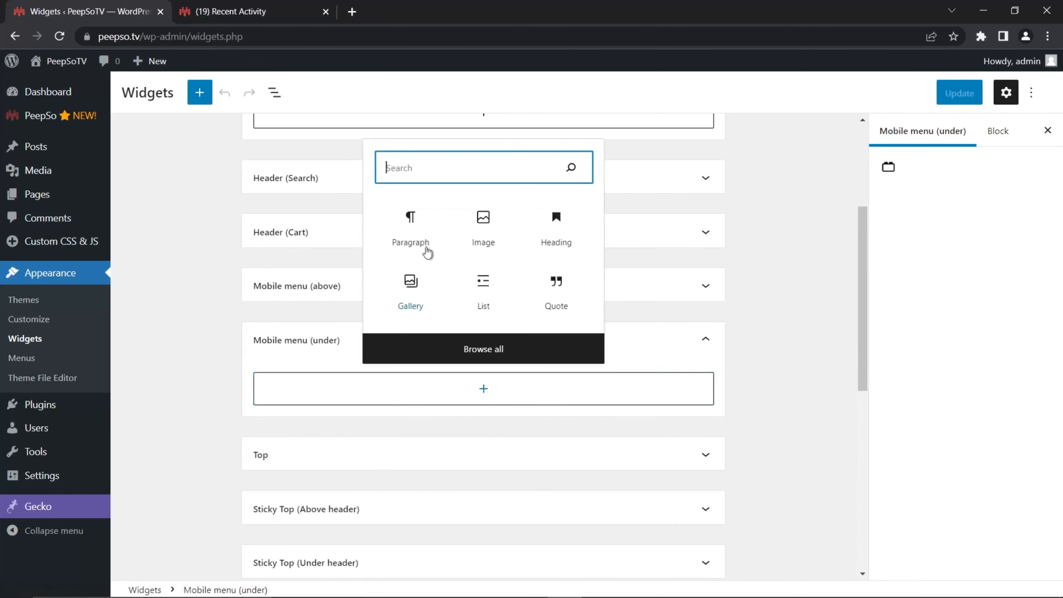
pyautogui.write('PeepSo')
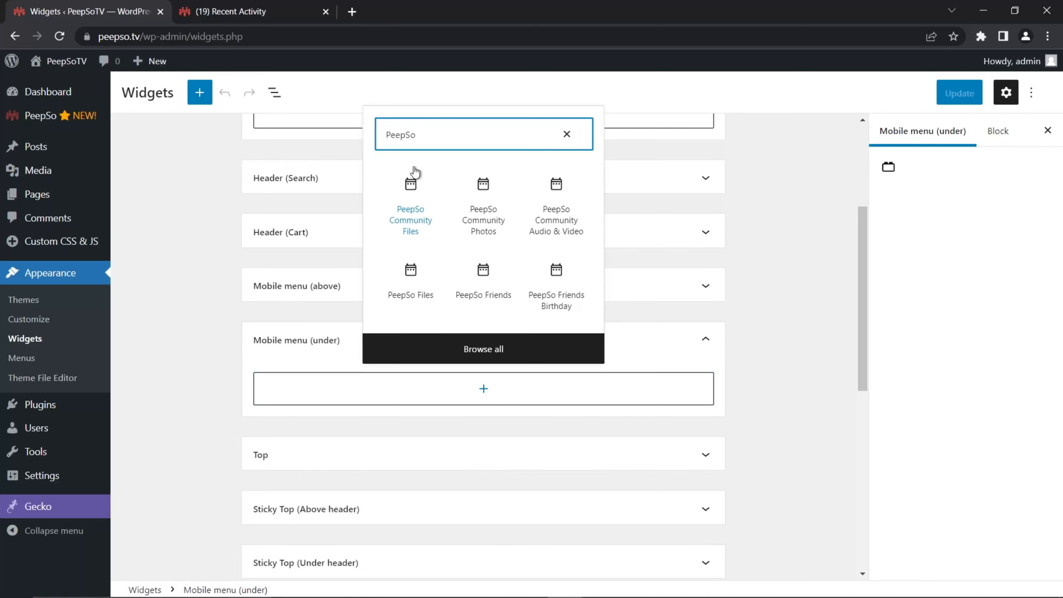
pyautogui.write(' Profile')
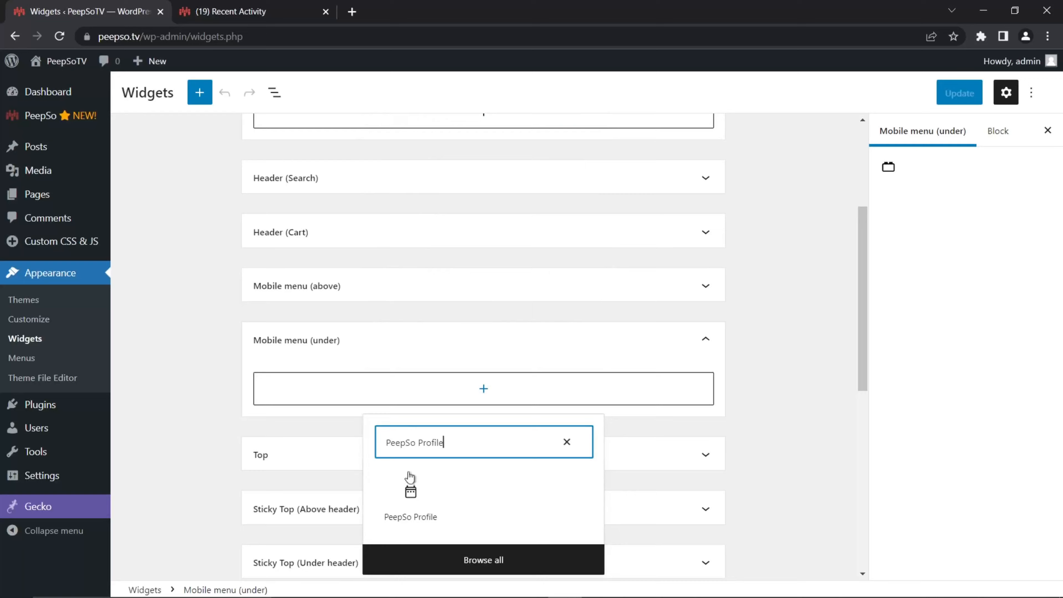
pyautogui.click(411, 498)
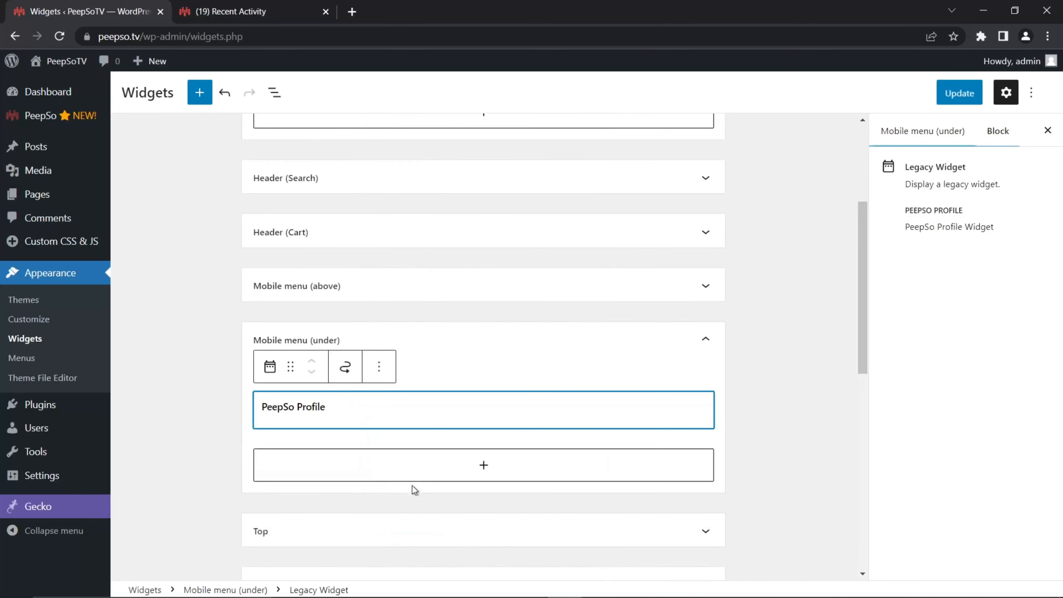
# - Enable Show community links and Show cover in the PeepSo Profile widget and save the widgets
pyautogui.scroll(-6, 432, 401)
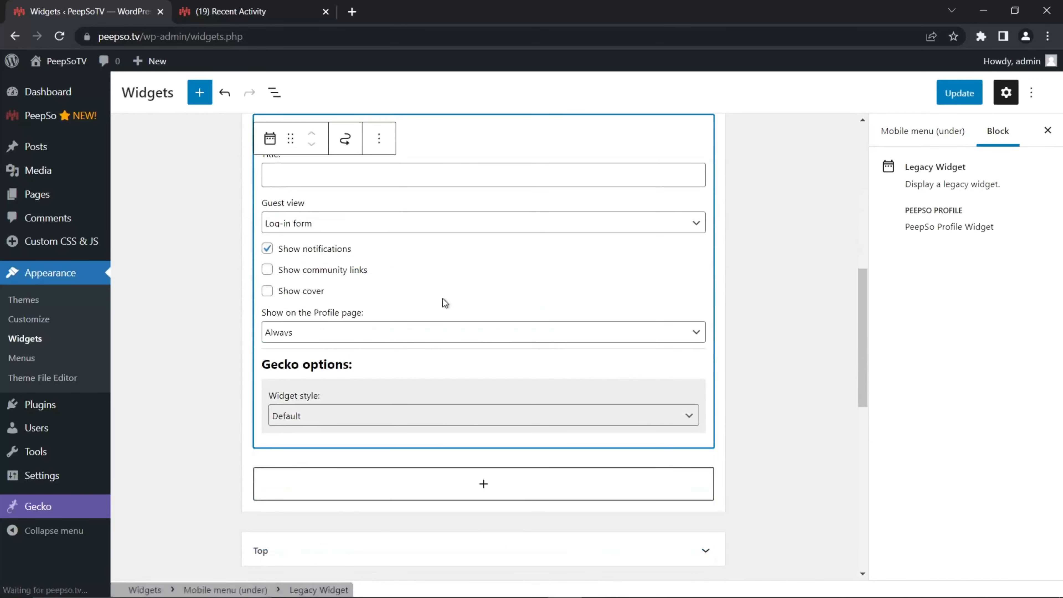
pyautogui.click(267, 272)
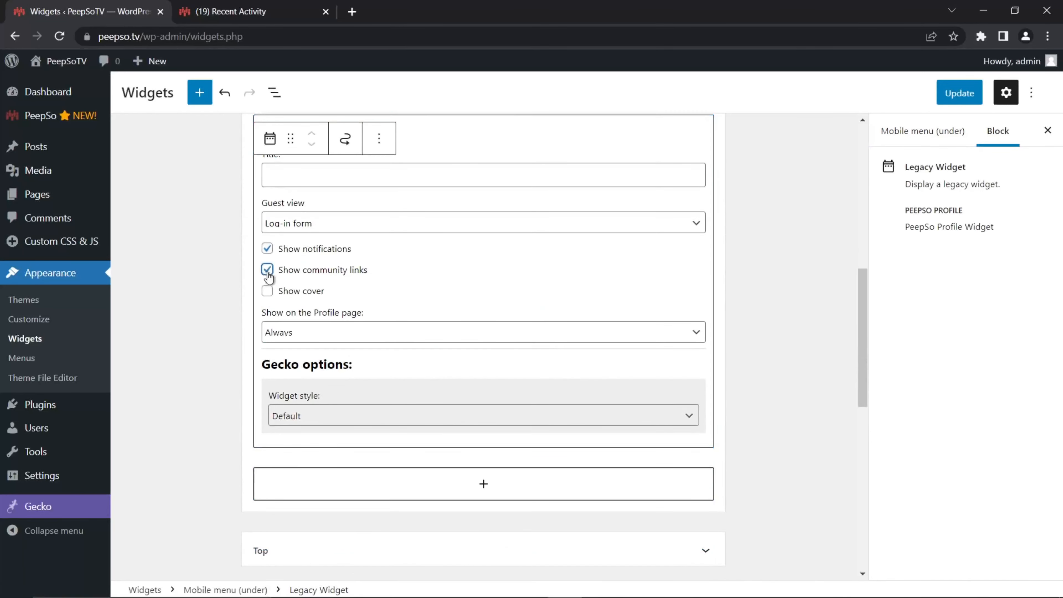
pyautogui.click(268, 293)
pyautogui.scroll(-2, 393, 311)
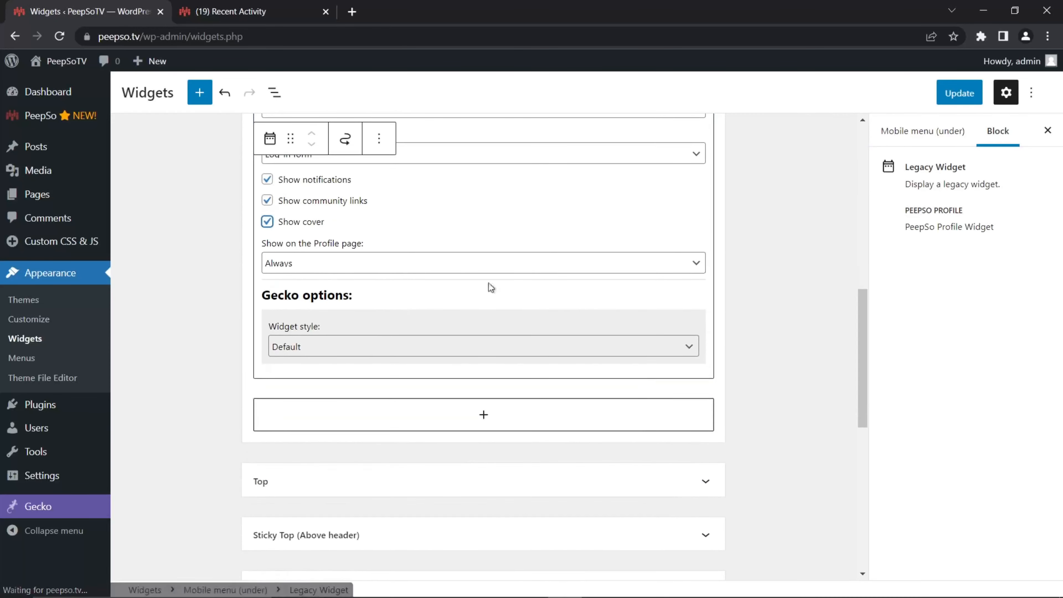
pyautogui.click(959, 94)
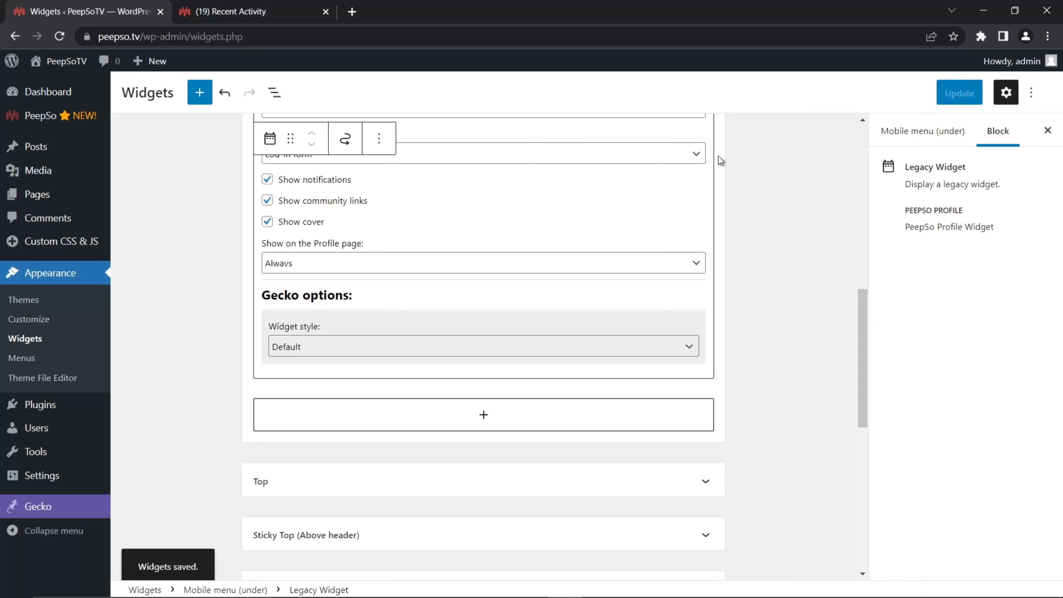
# - Reload the mobile view of the site, examine the profile widget under the mobile menu's items, and close the menu
pyautogui.click(247, 19)
pyautogui.click(67, 35)
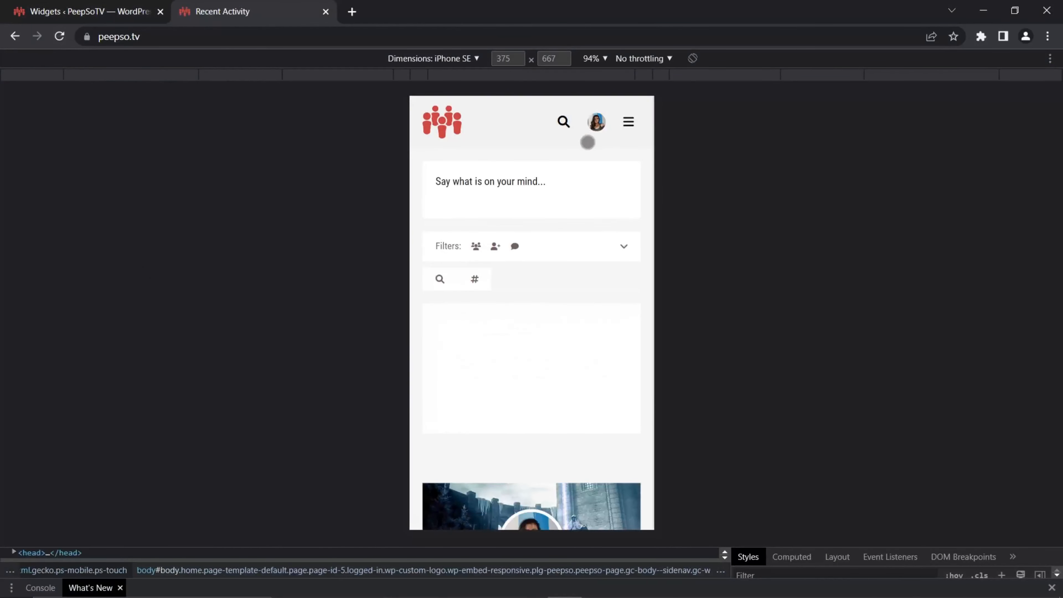
pyautogui.click(631, 122)
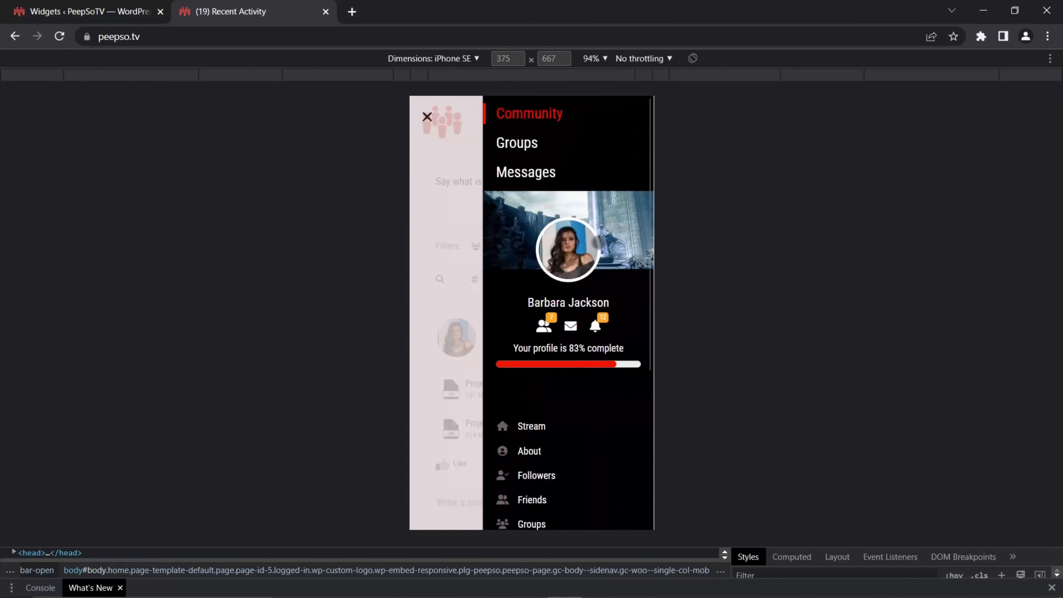
pyautogui.scroll(-3, 591, 353)
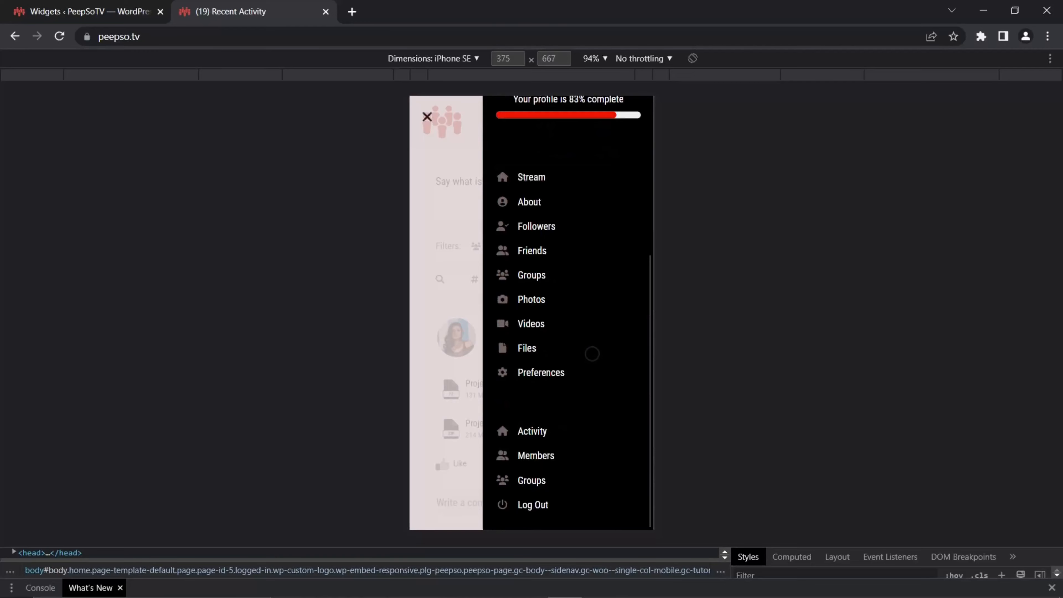
pyautogui.scroll(3, 592, 354)
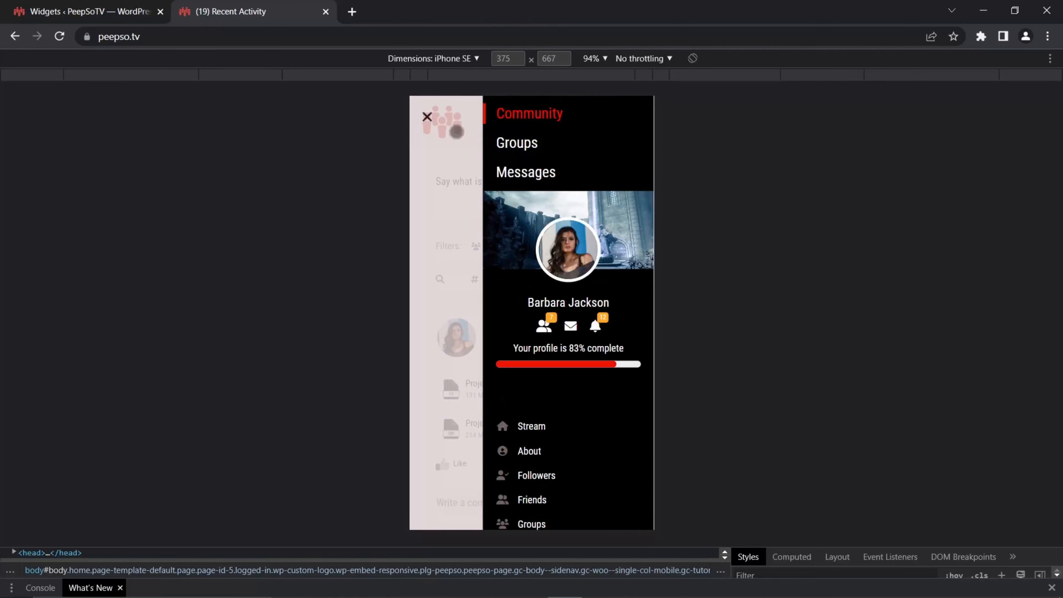
pyautogui.click(427, 116)
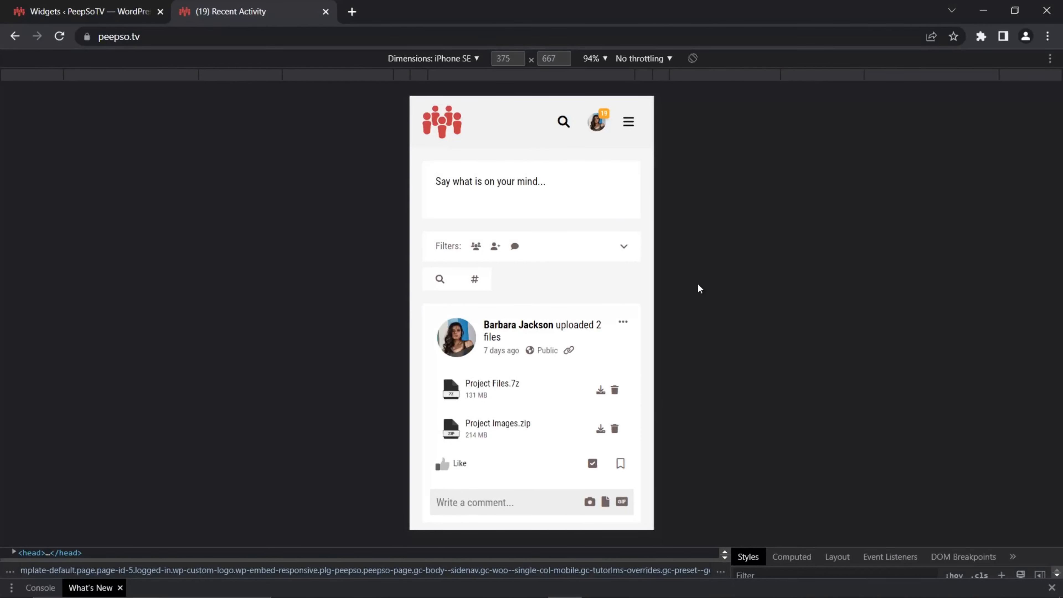
# - Open the Footer settings in the Gecko Customizer's Theme category and turn on Sticky footer
pyautogui.click(69, 16)
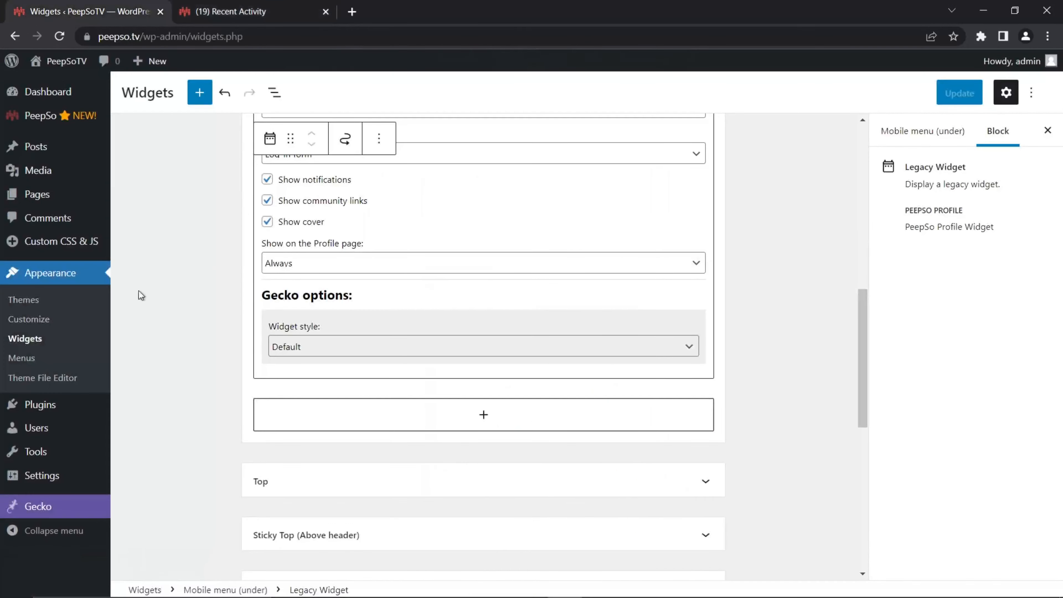
pyautogui.moveTo(36, 511)
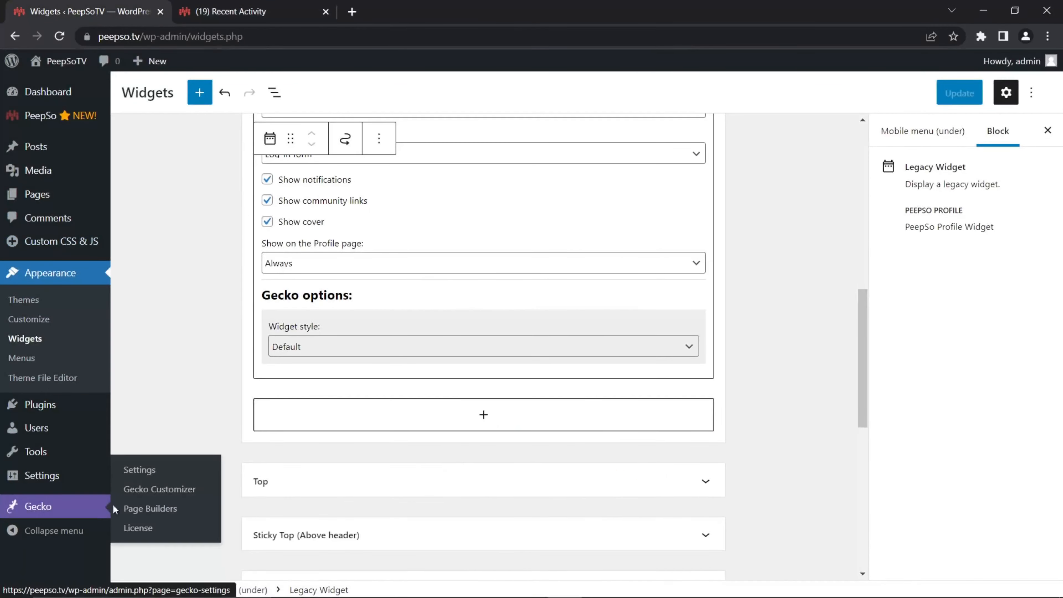
pyautogui.click(142, 491)
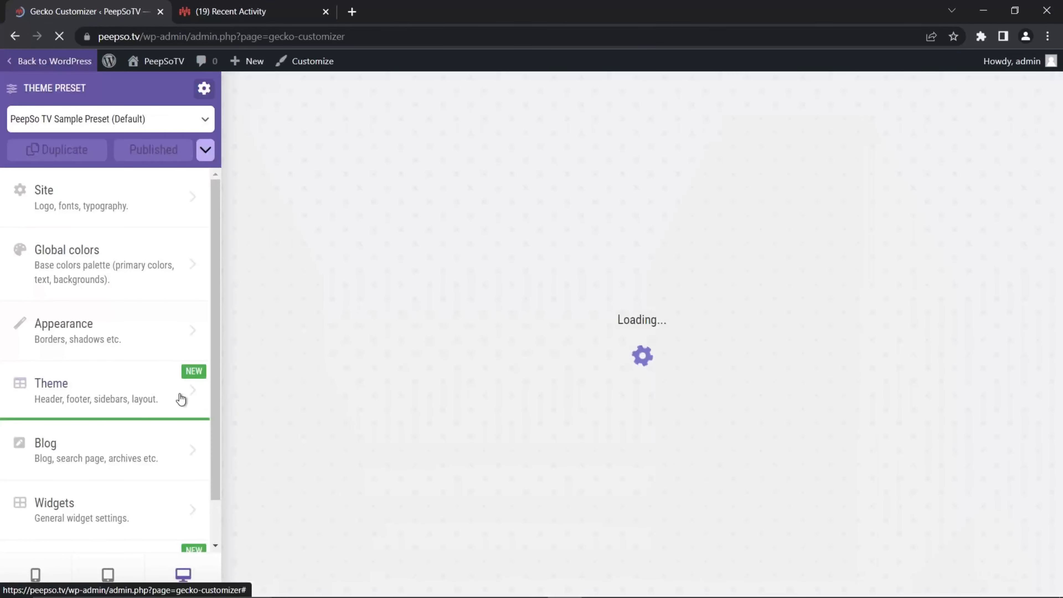
pyautogui.click(75, 387)
pyautogui.scroll(-10, 106, 368)
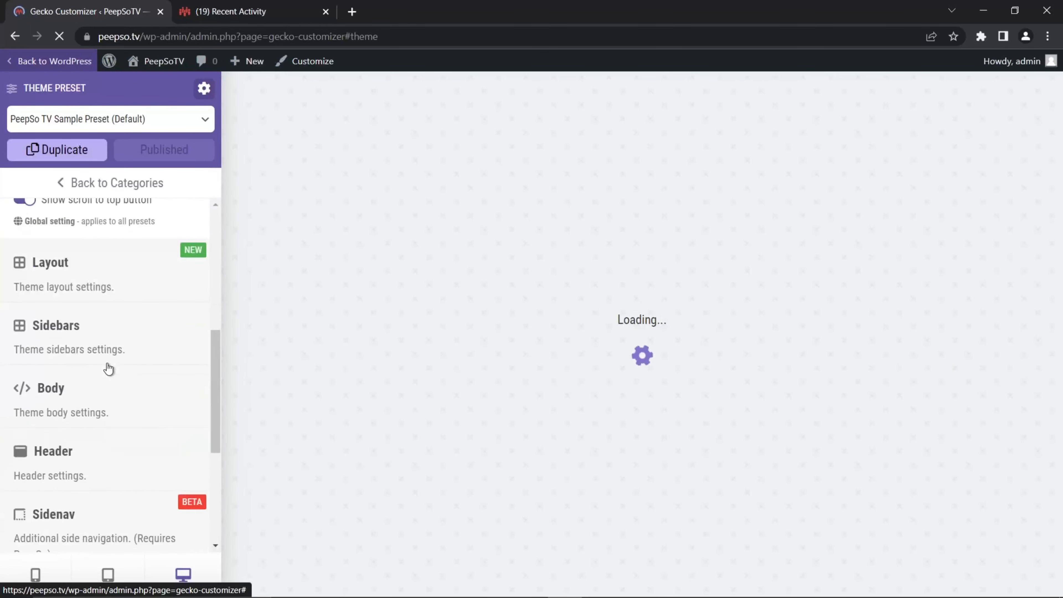
pyautogui.scroll(-1, 108, 369)
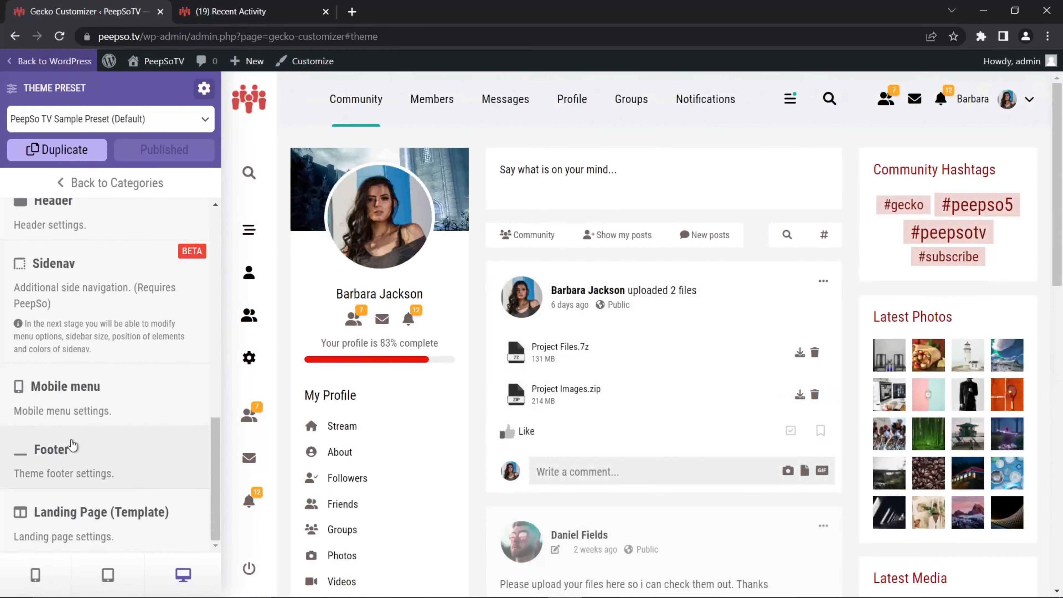
pyautogui.click(52, 453)
pyautogui.scroll(2, 123, 375)
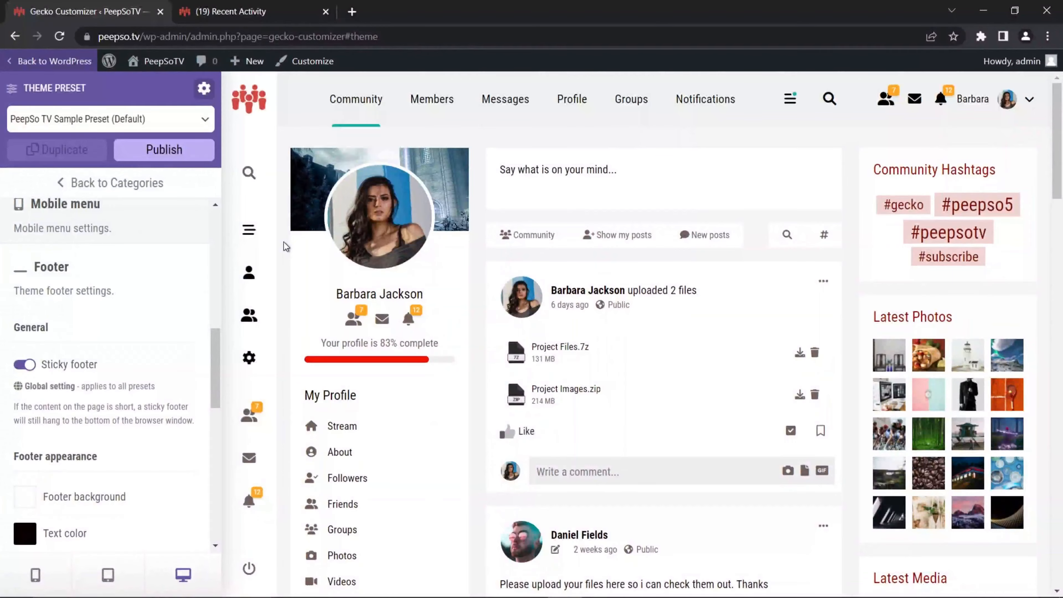
# - Look through the previewed Community page for its footer and return to the beginning of the page
pyautogui.scroll(-15, 475, 347)
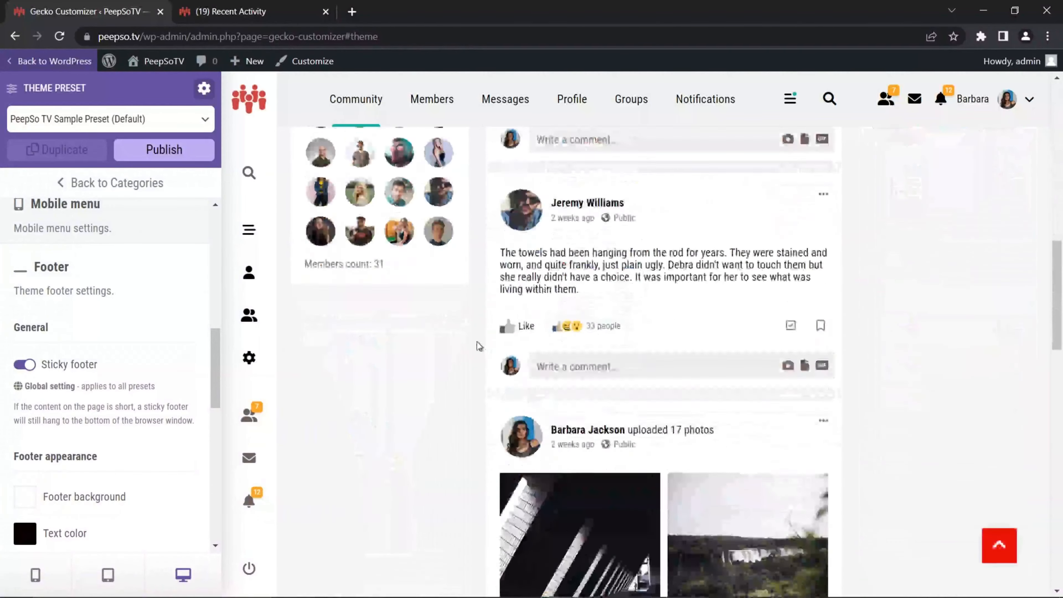
pyautogui.scroll(-15, 477, 345)
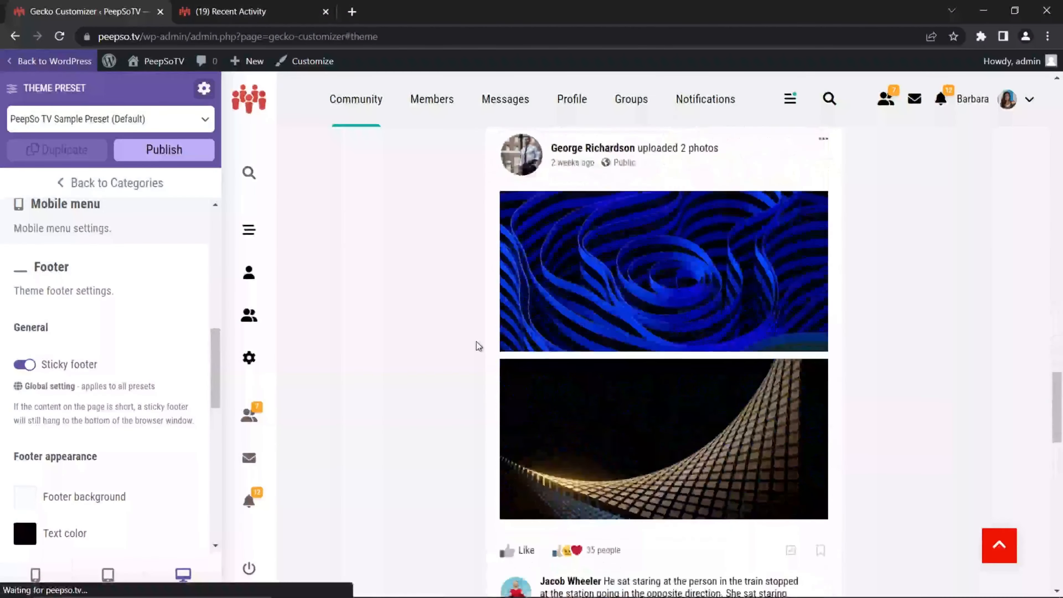
pyautogui.scroll(-15, 478, 344)
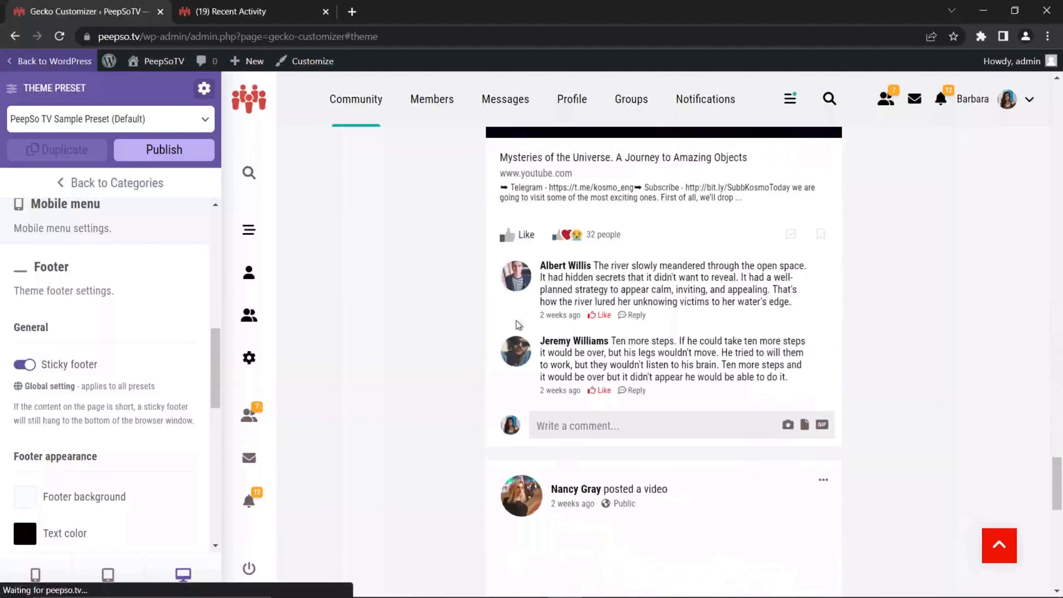
pyautogui.scroll(-15, 536, 322)
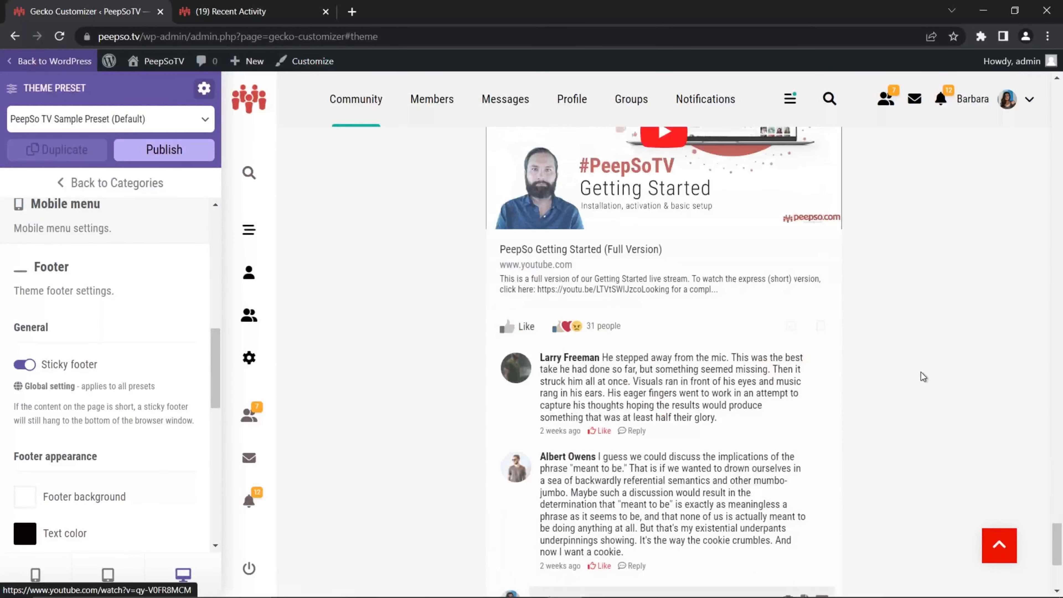
pyautogui.scroll(-10, 686, 352)
pyautogui.click(1000, 545)
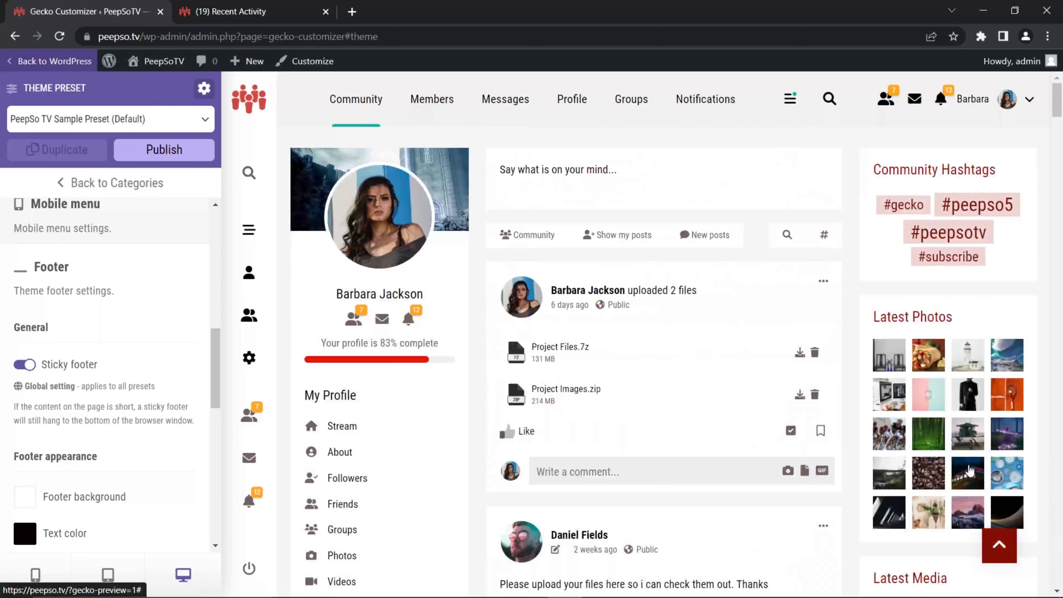
# - Open the Notifications page in the preview and examine the footer at its end
pyautogui.click(706, 105)
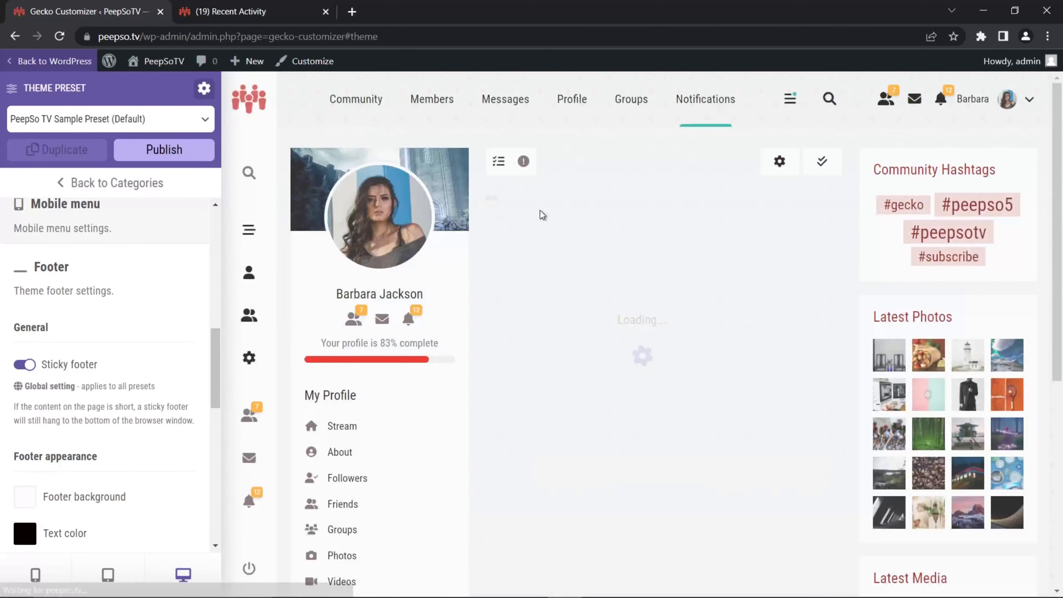
pyautogui.scroll(-10, 486, 272)
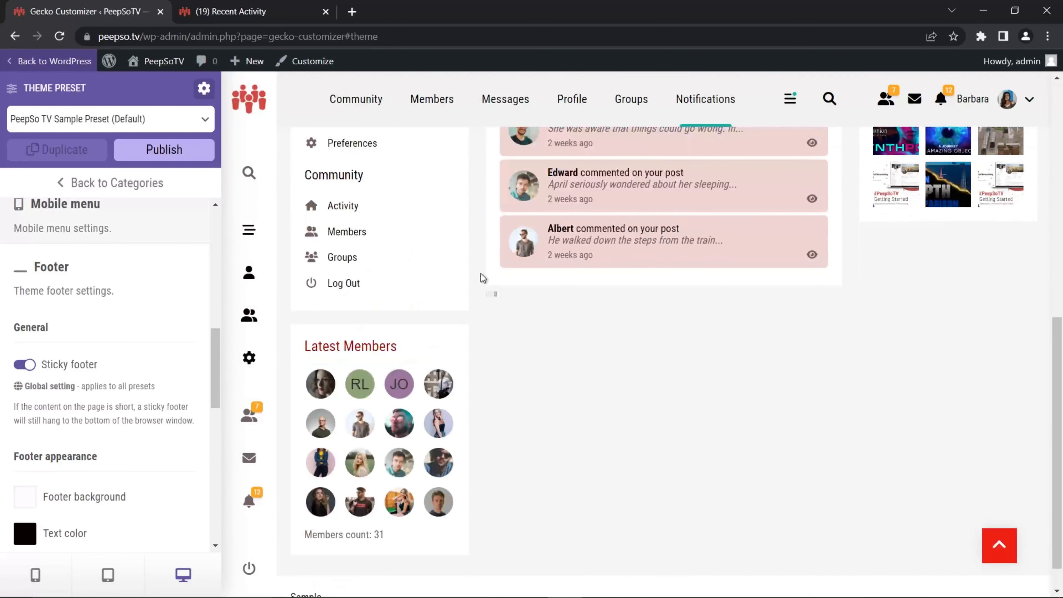
pyautogui.scroll(-2, 484, 278)
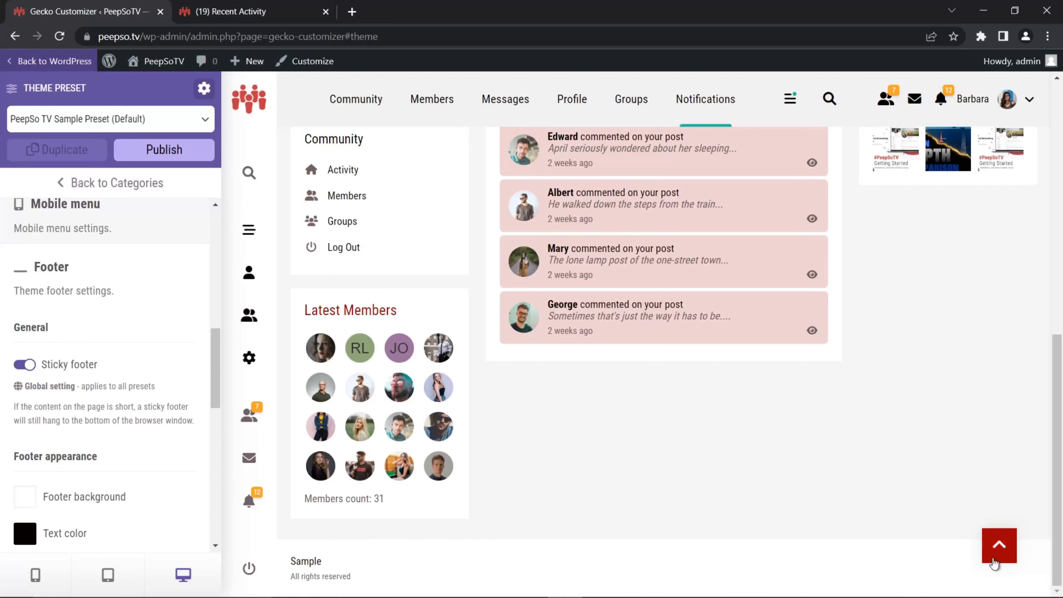
# - Set Footer text (Line 1) to "Hello YouTube" in the Footer copyrights settings
pyautogui.scroll(-8, 122, 427)
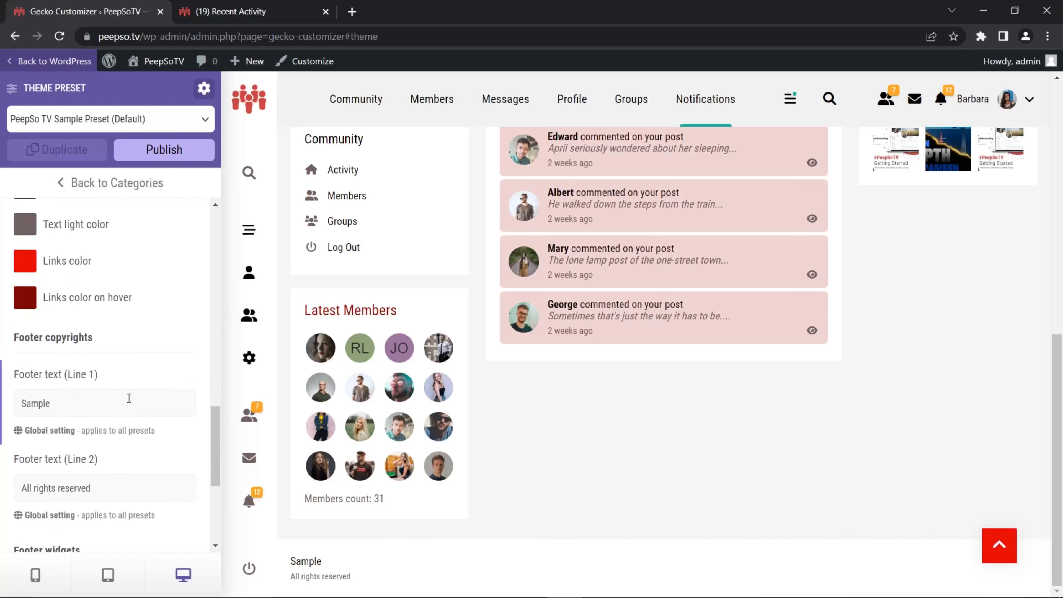
pyautogui.scroll(-2, 126, 414)
pyautogui.moveTo(51, 332); pyautogui.dragTo(31, 334)
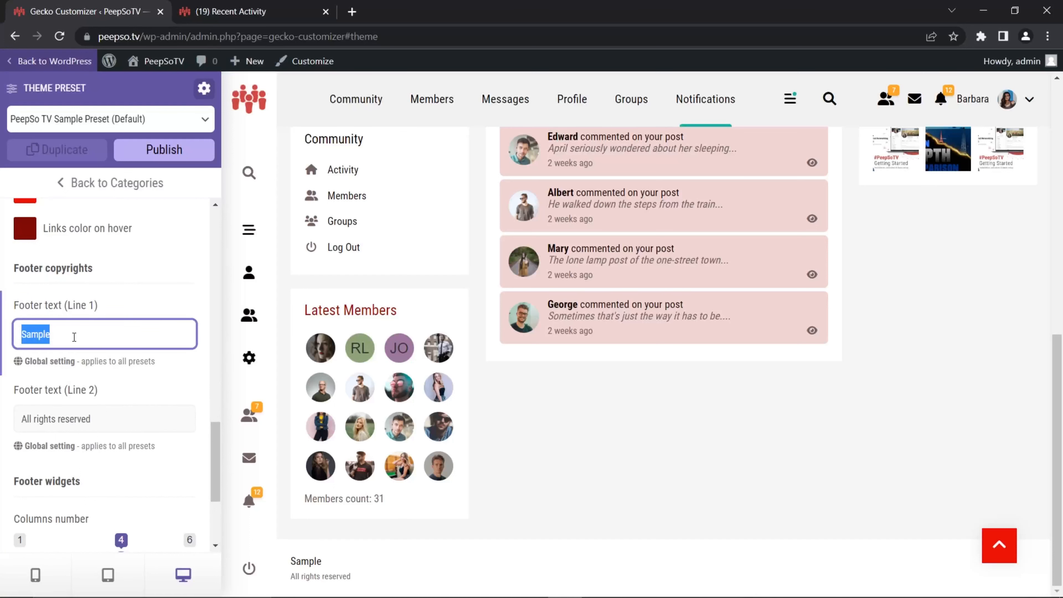
pyautogui.write('Hello Yo')
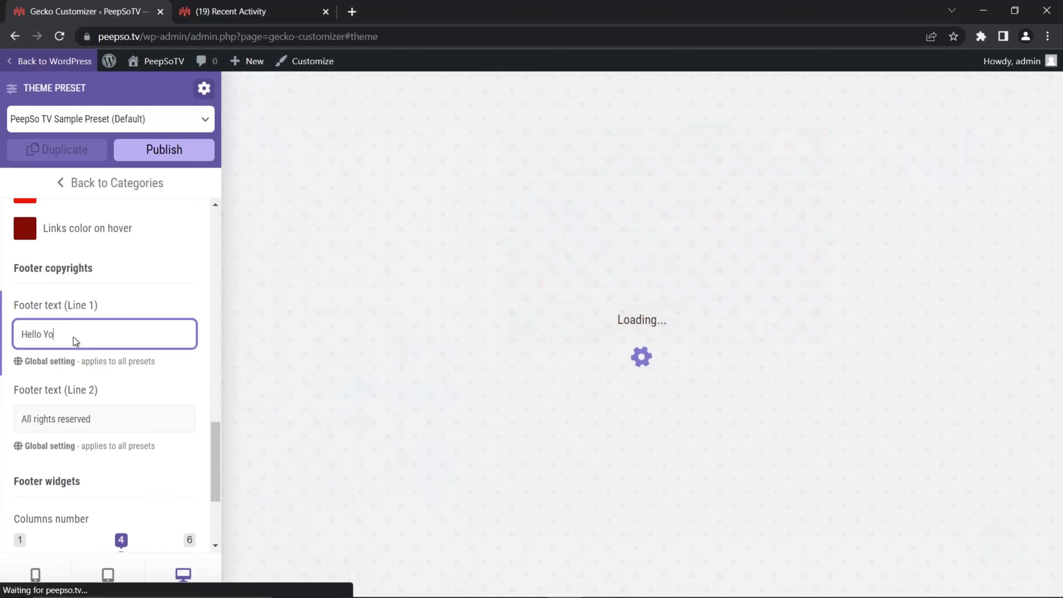
pyautogui.write('uTube')
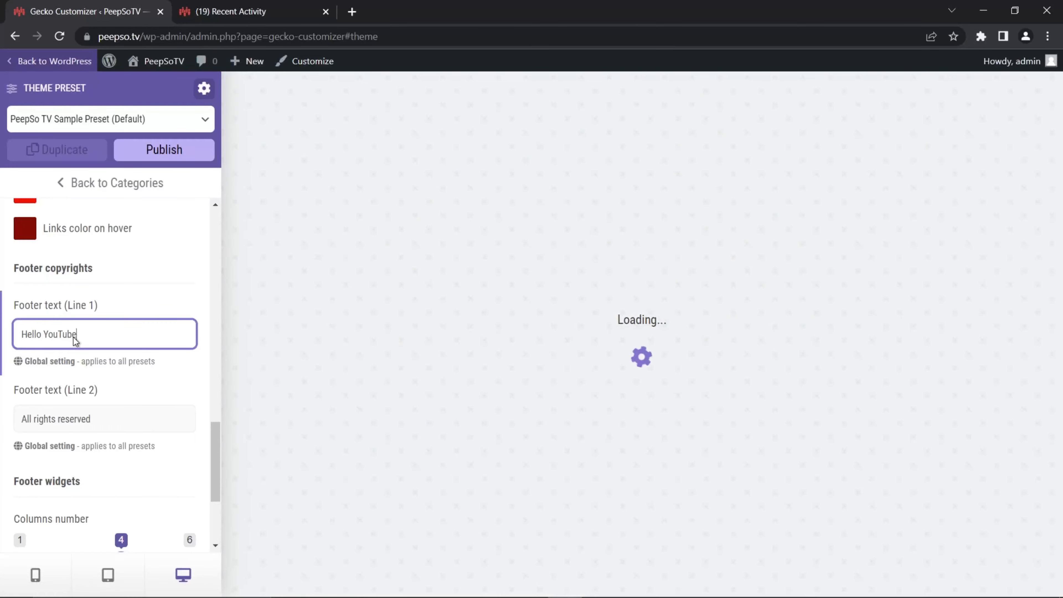
# - Set Footer text (Line 2) to "How are you doing today?" and publish the preset
pyautogui.moveTo(89, 419); pyautogui.dragTo(20, 420)
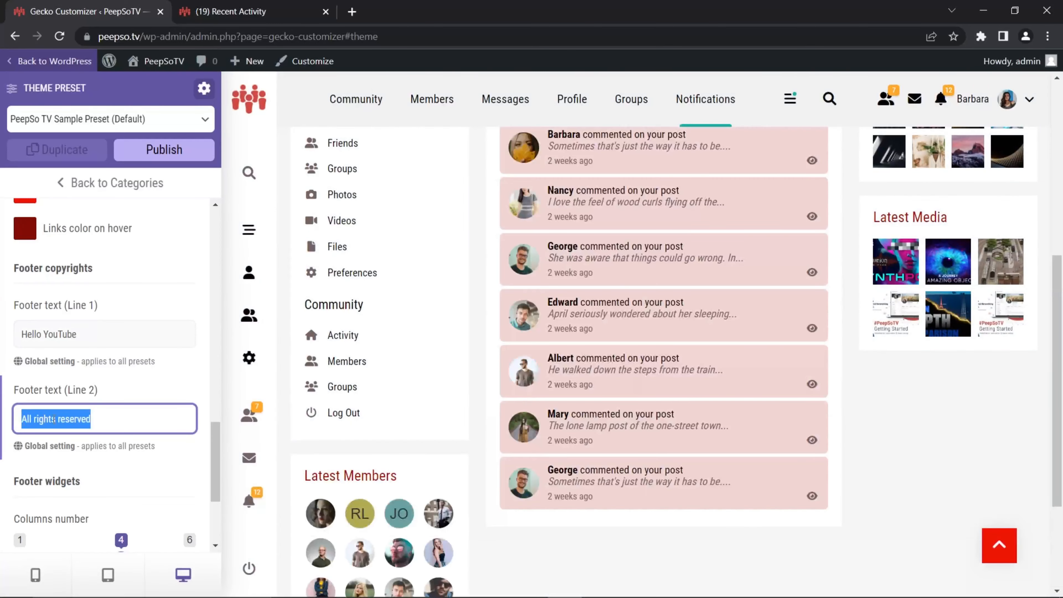
pyautogui.write('How are yo')
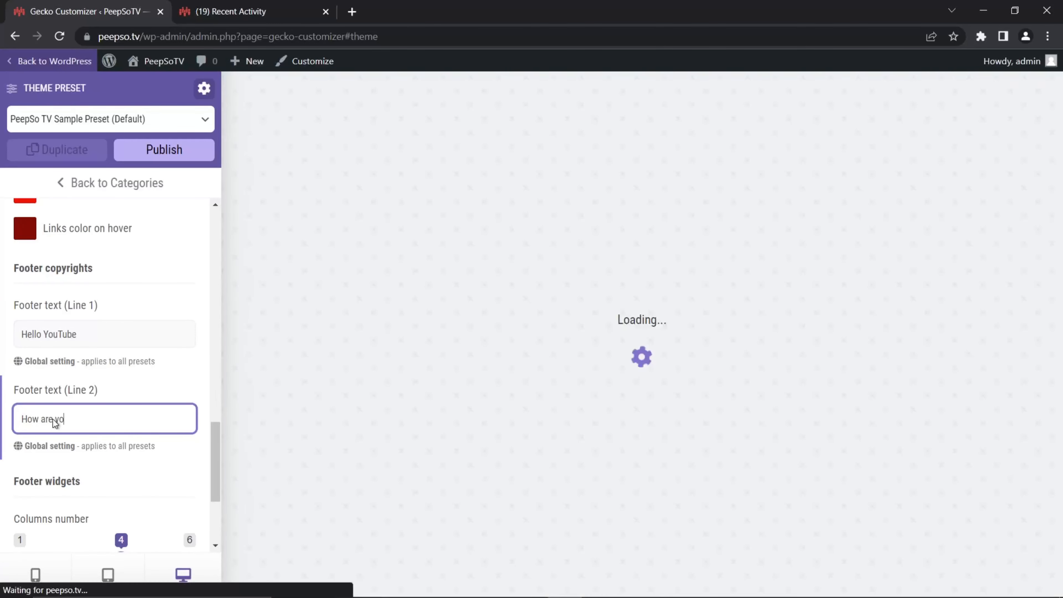
pyautogui.write('u doing today?')
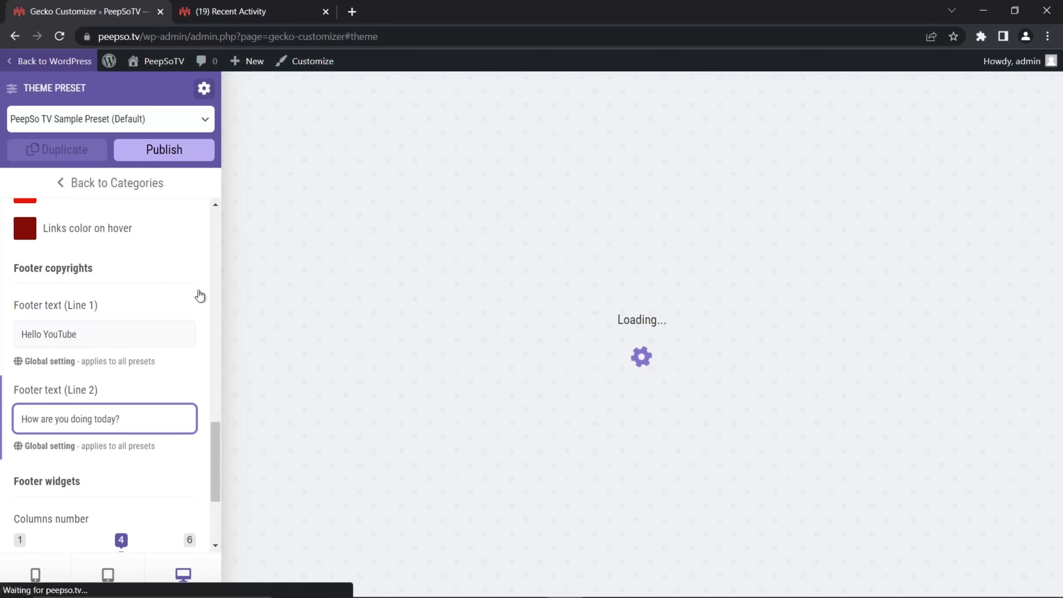
pyautogui.click(181, 151)
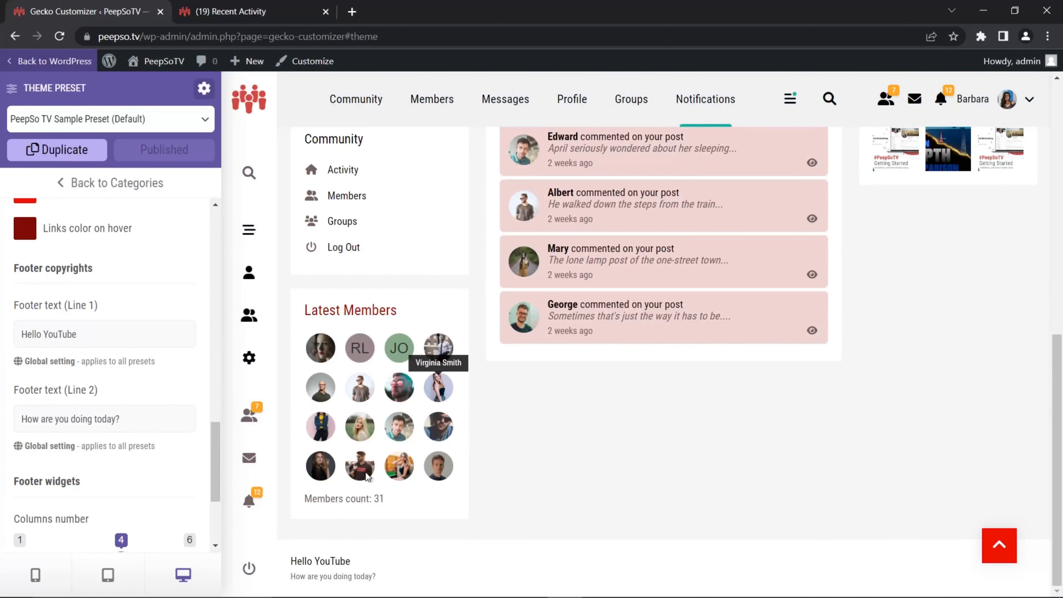
pyautogui.moveTo(376, 577); pyautogui.dragTo(288, 569)
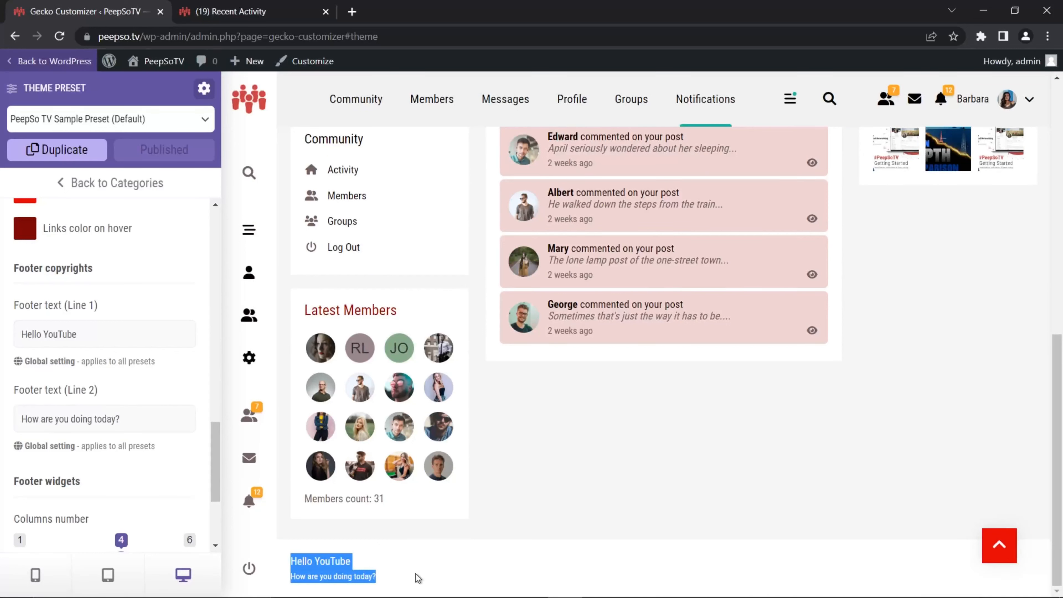
pyautogui.scroll(-4, 92, 424)
pyautogui.scroll(3, 164, 325)
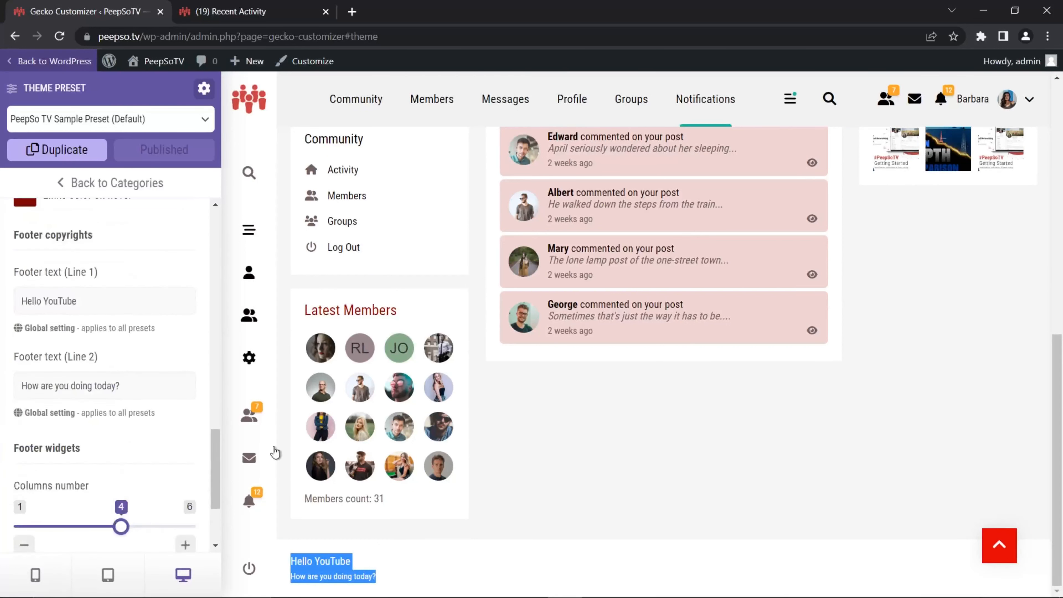
pyautogui.click(445, 561)
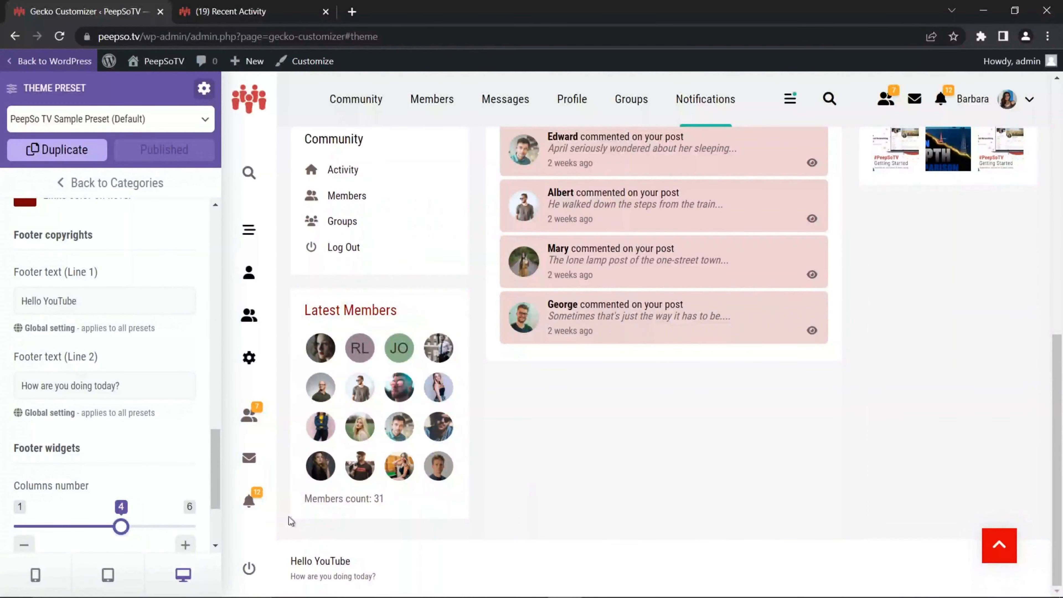
# - Try changing the Footer background color to #FEFEFE in the Footer appearance settings
pyautogui.scroll(5, 61, 349)
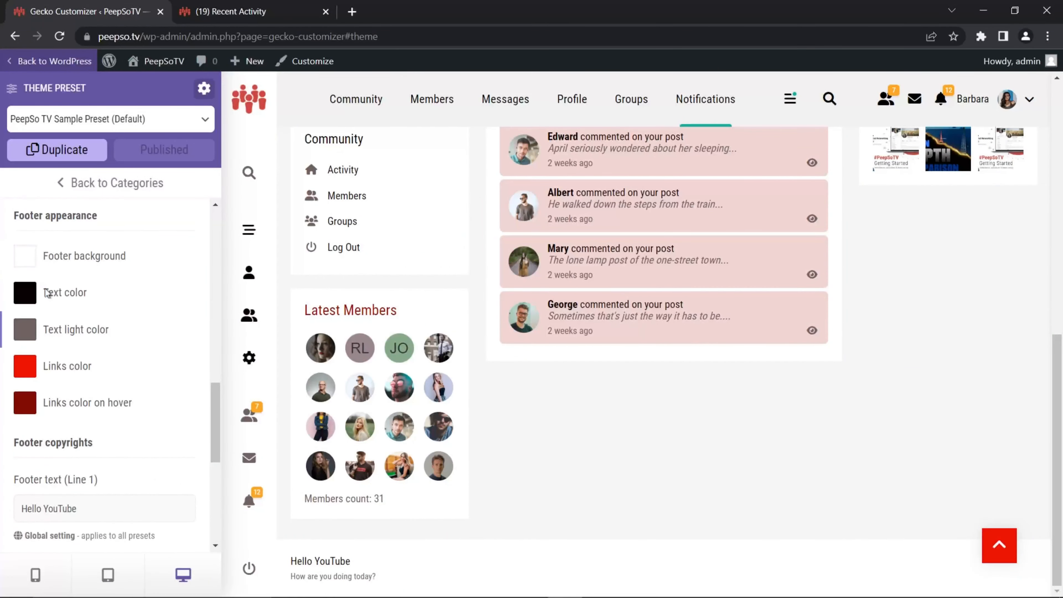
pyautogui.click(25, 256)
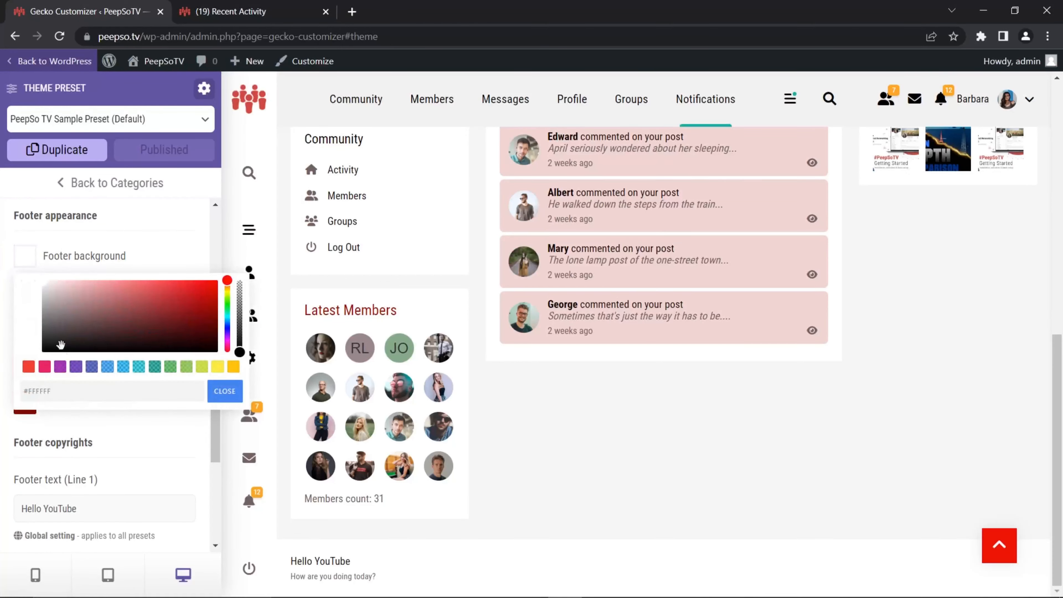
pyautogui.moveTo(46, 290)
pyautogui.mouseDown()
pyautogui.moveTo(56, 306)
pyautogui.moveTo(135, 316)
pyautogui.moveTo(134, 341)
pyautogui.moveTo(43, 280)
pyautogui.mouseUp()
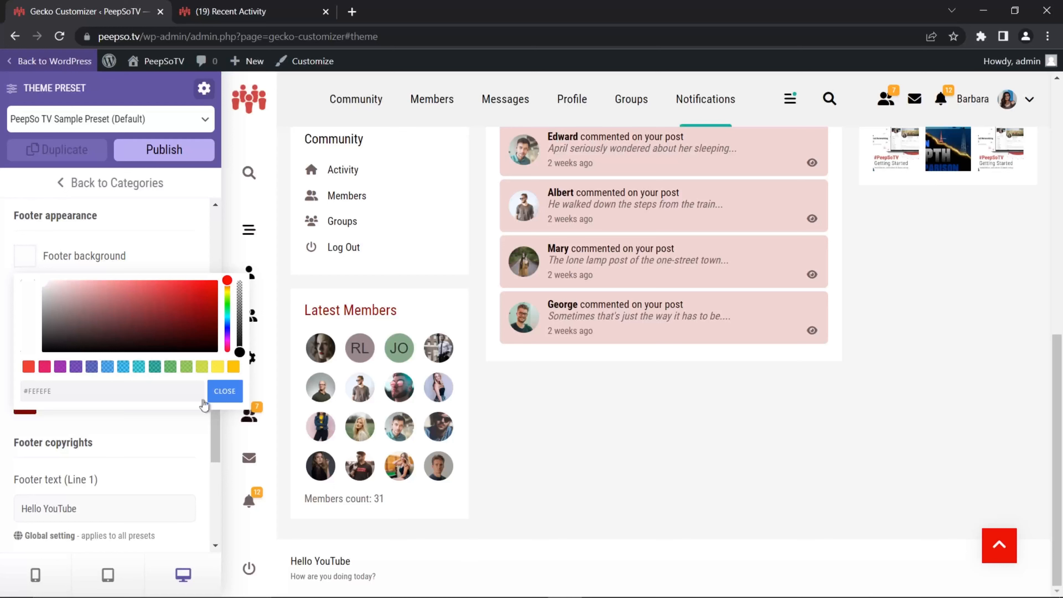
pyautogui.click(224, 391)
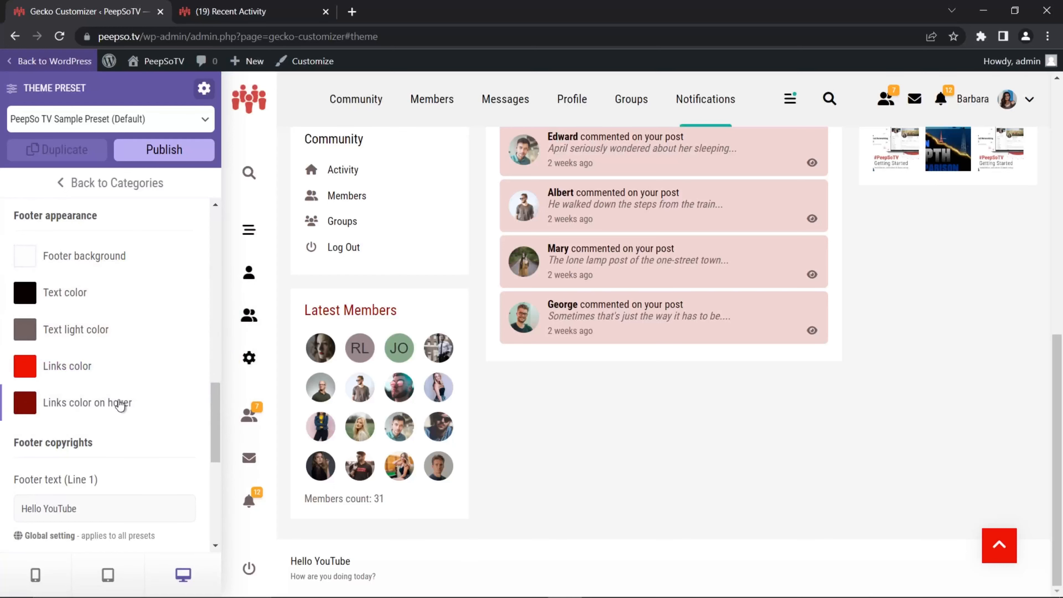
pyautogui.scroll(-6, 116, 408)
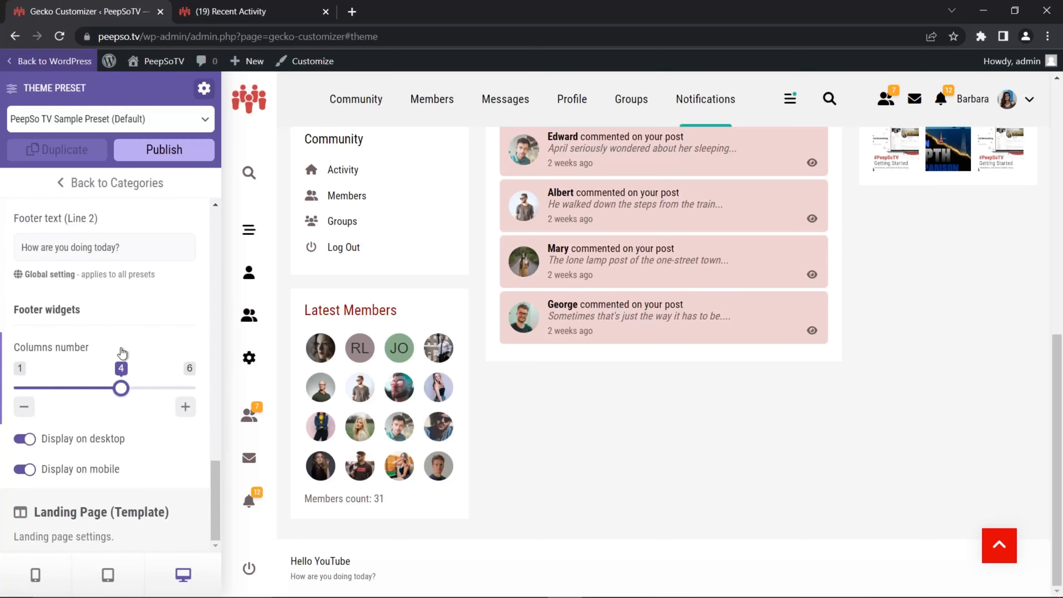
pyautogui.scroll(6, 121, 350)
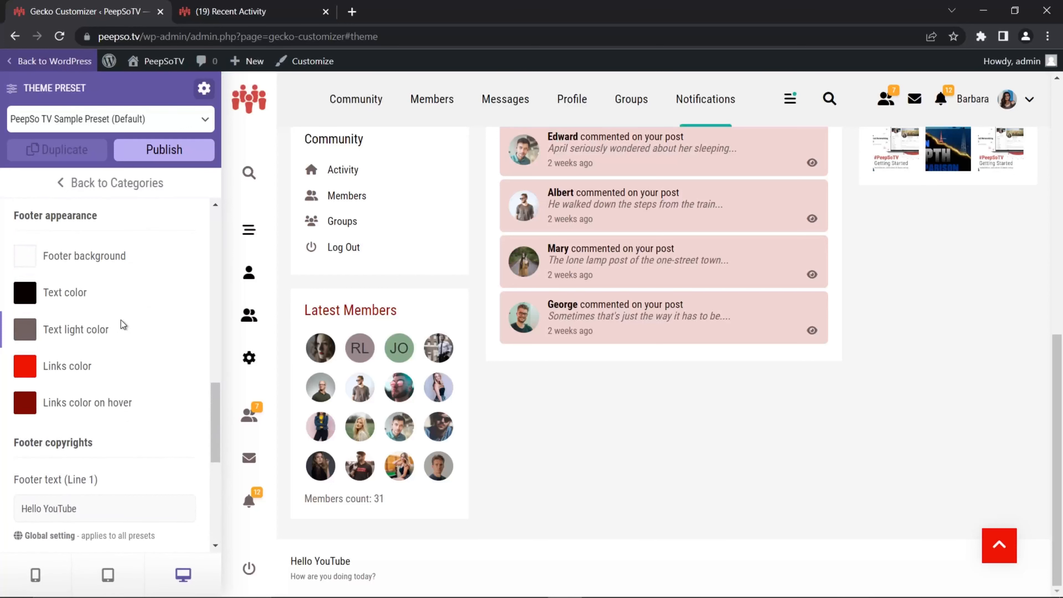
# - Leave the customizer without saving and open the block inserter of the Footer area on the WordPress Widgets page
pyautogui.click(37, 63)
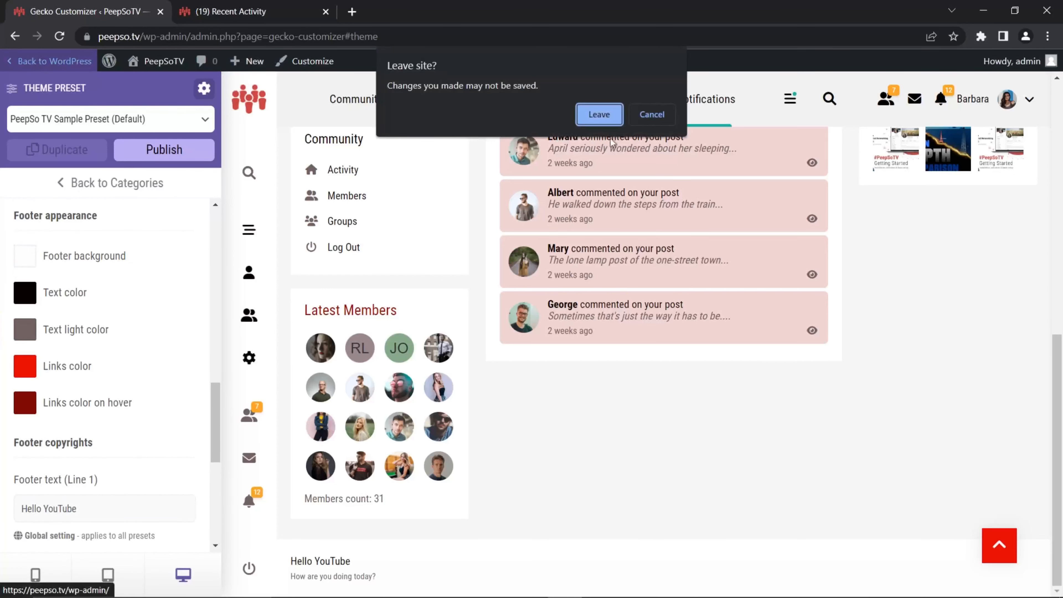
pyautogui.click(602, 114)
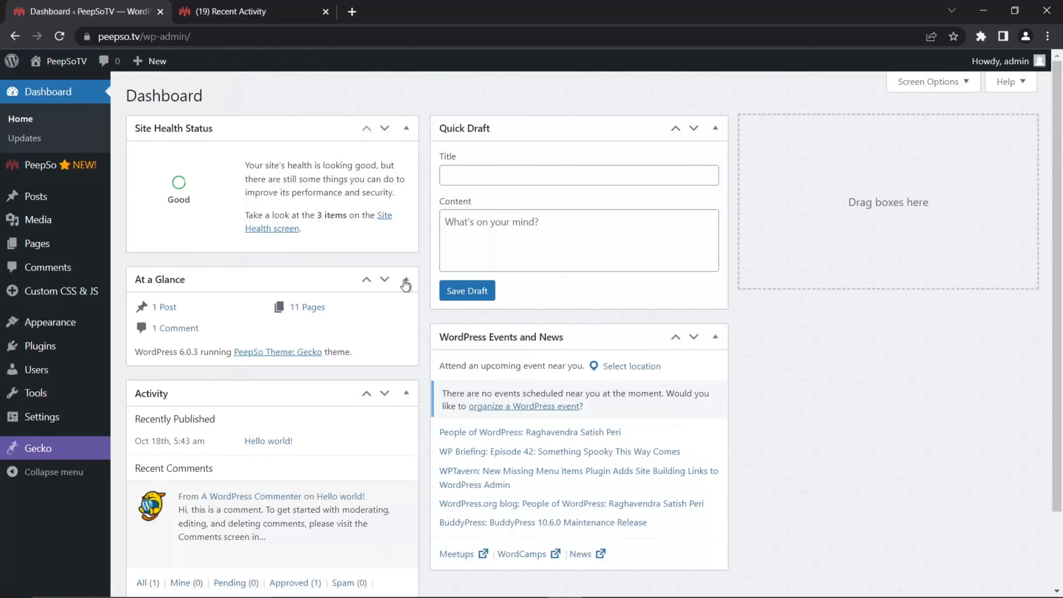
pyautogui.moveTo(36, 326)
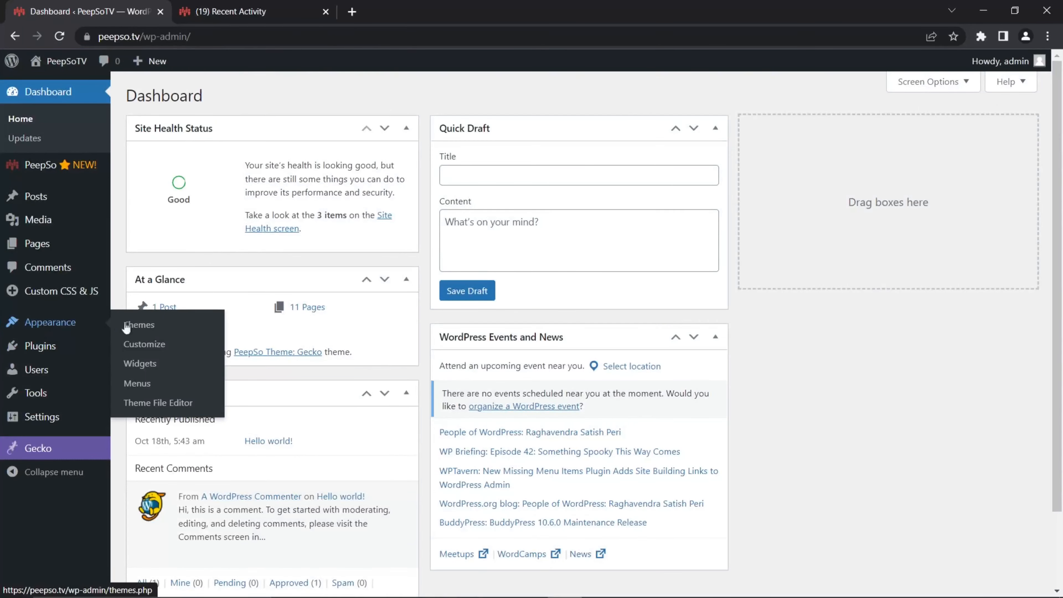
pyautogui.click(144, 364)
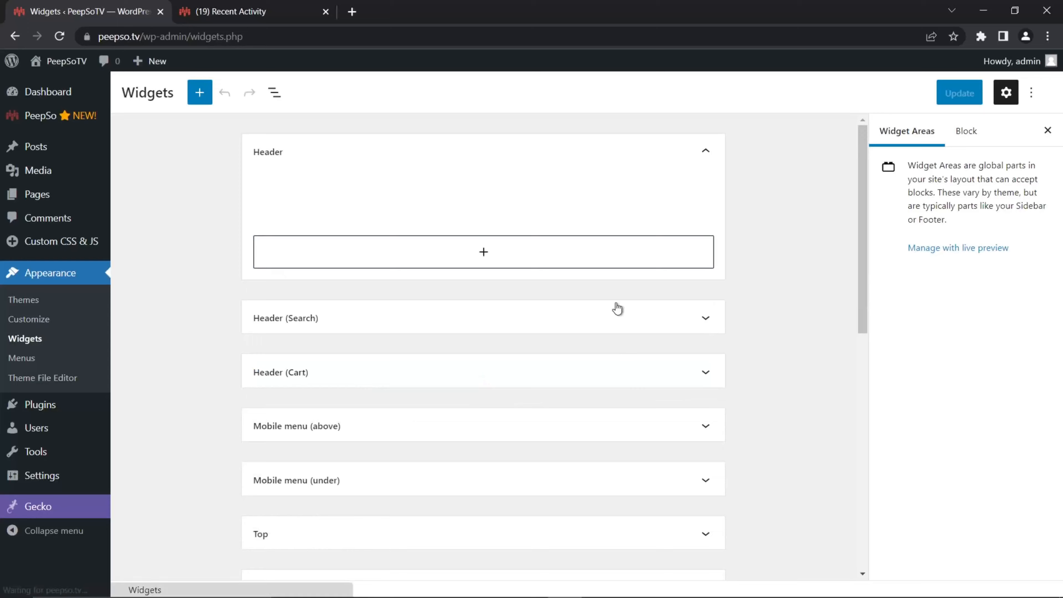
pyautogui.scroll(-5, 613, 309)
pyautogui.scroll(-5, 497, 294)
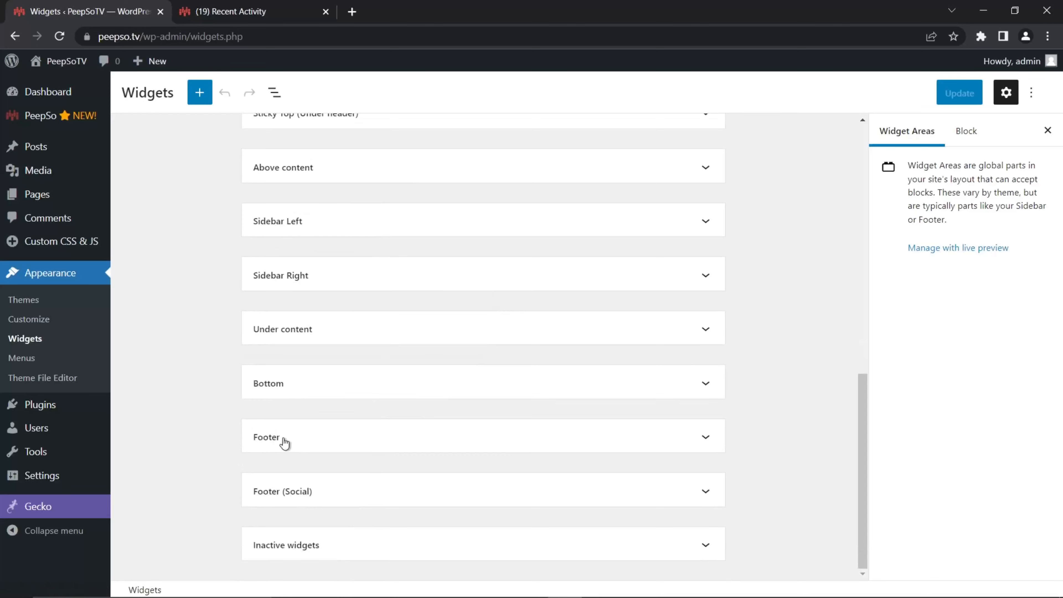
pyautogui.click(343, 442)
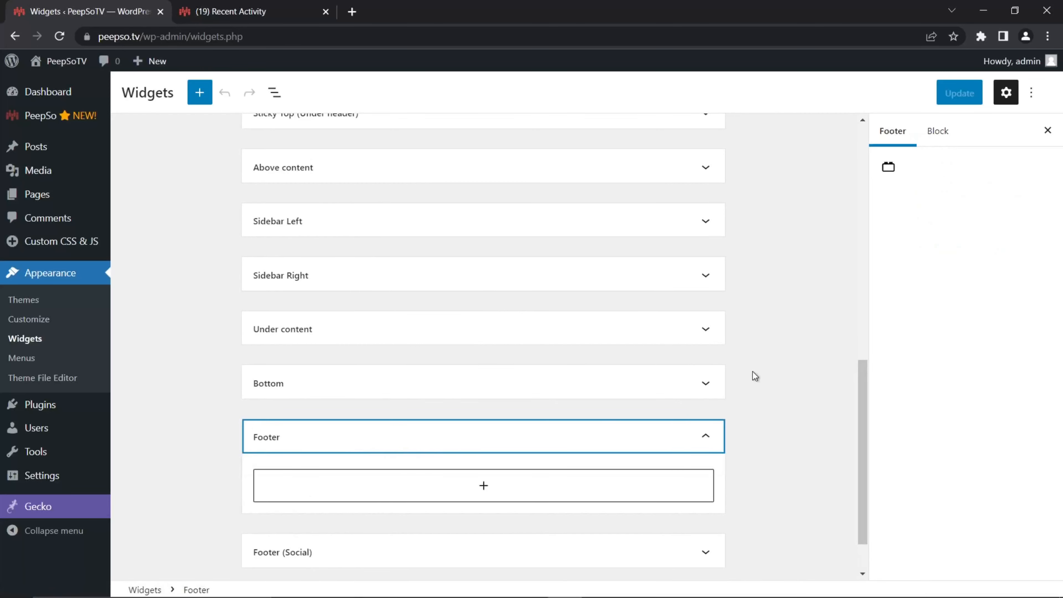
pyautogui.click(470, 493)
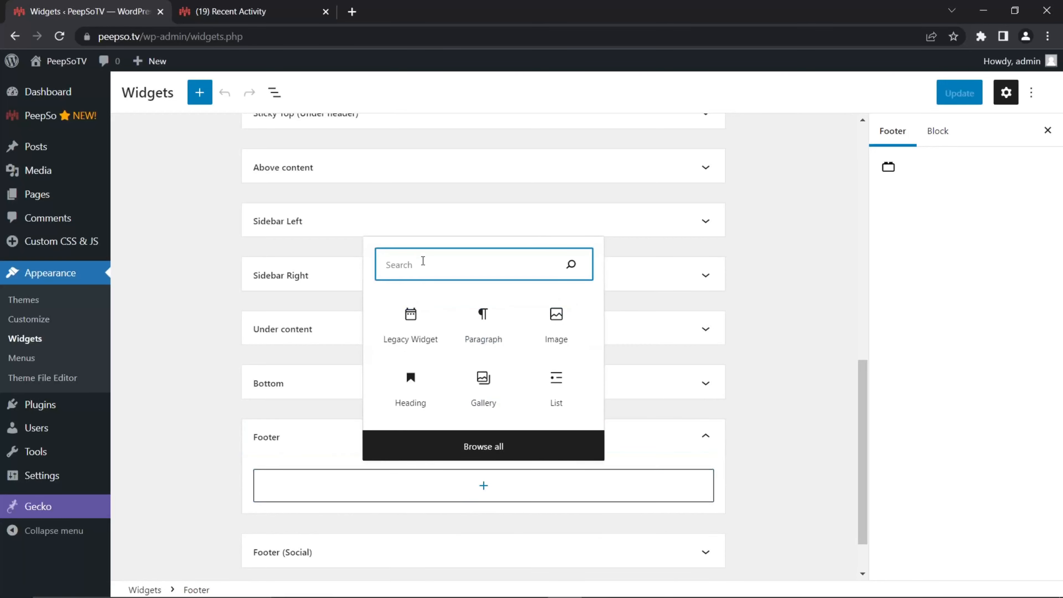
pyautogui.write('file')
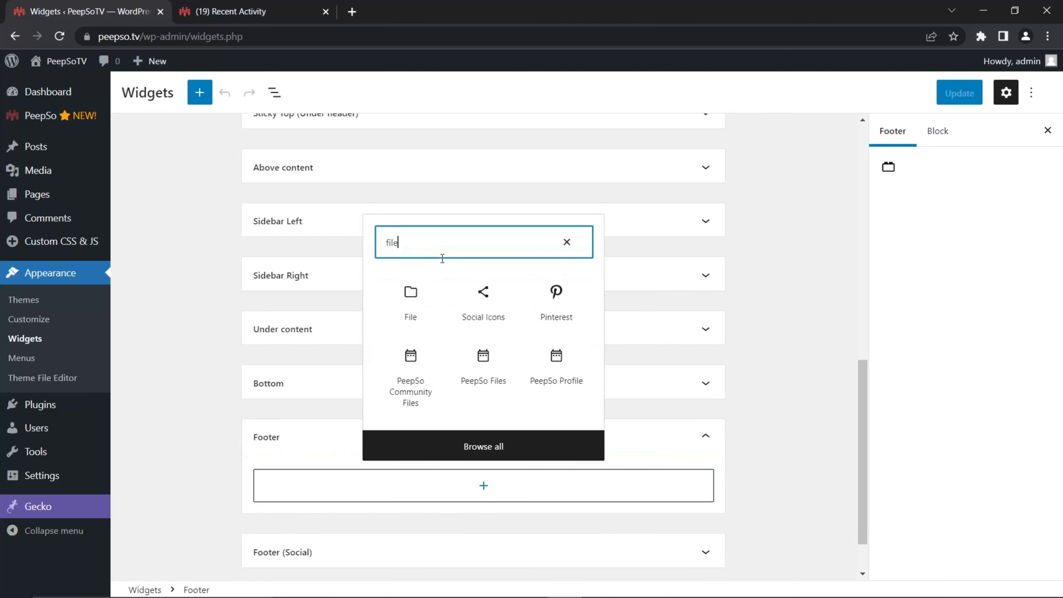
pyautogui.press('BackSpace')
pyautogui.press('BackSpace')
pyautogui.press('BackSpace')
pyautogui.press('BackSpace')
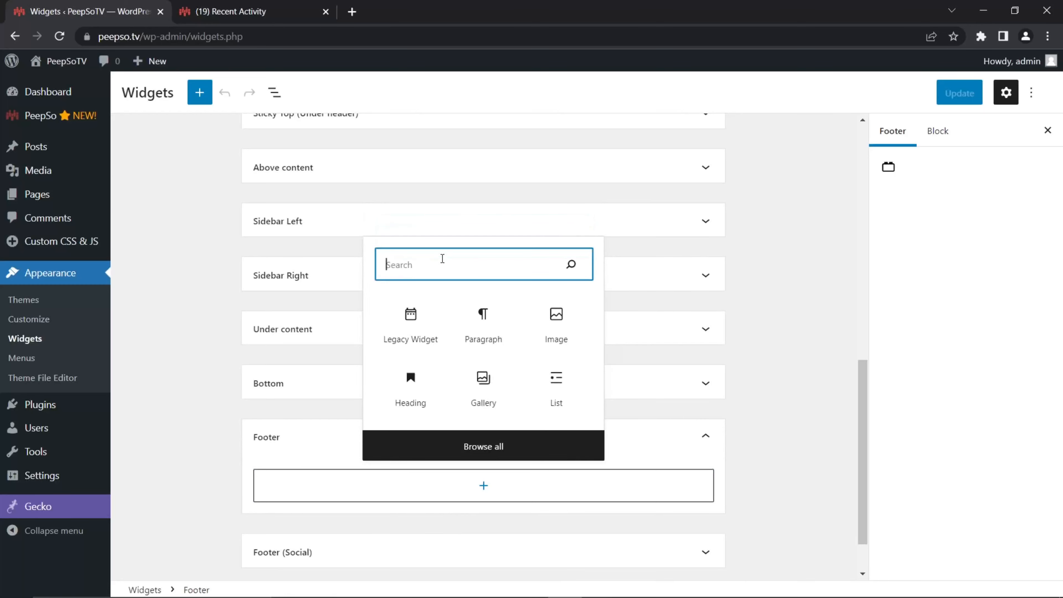
# - Find the PeepSo Files widget, add it to the Footer widget area and save the widgets
pyautogui.write('PeepS')
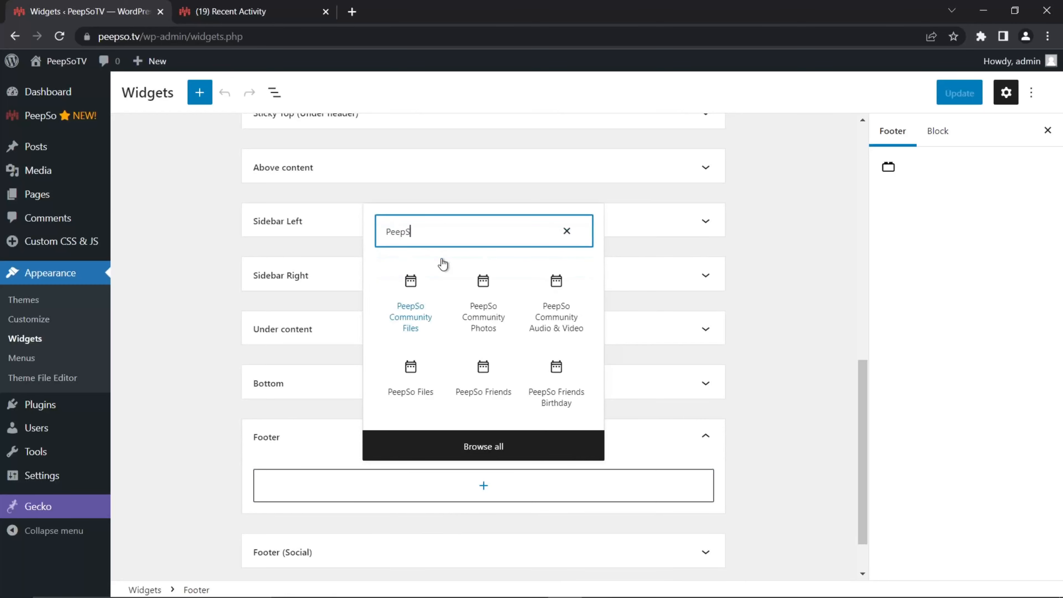
pyautogui.write('o Files')
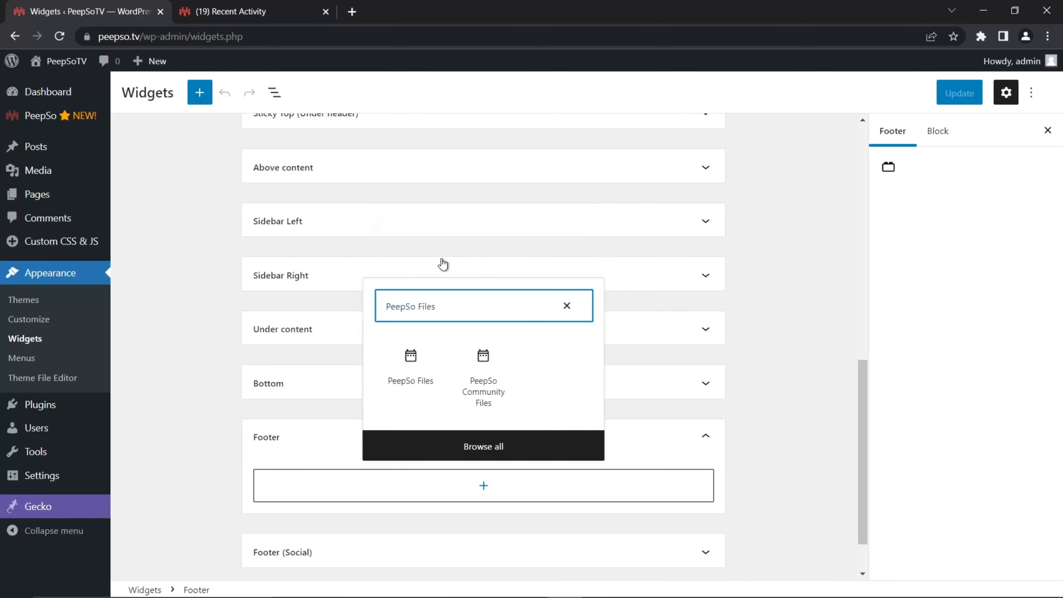
pyautogui.click(410, 356)
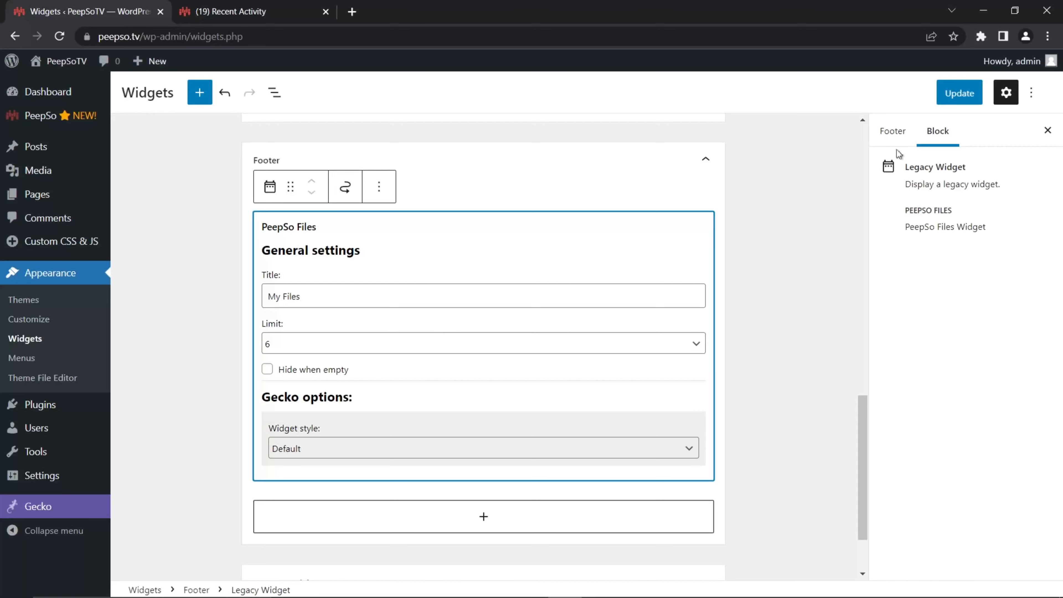
pyautogui.click(954, 93)
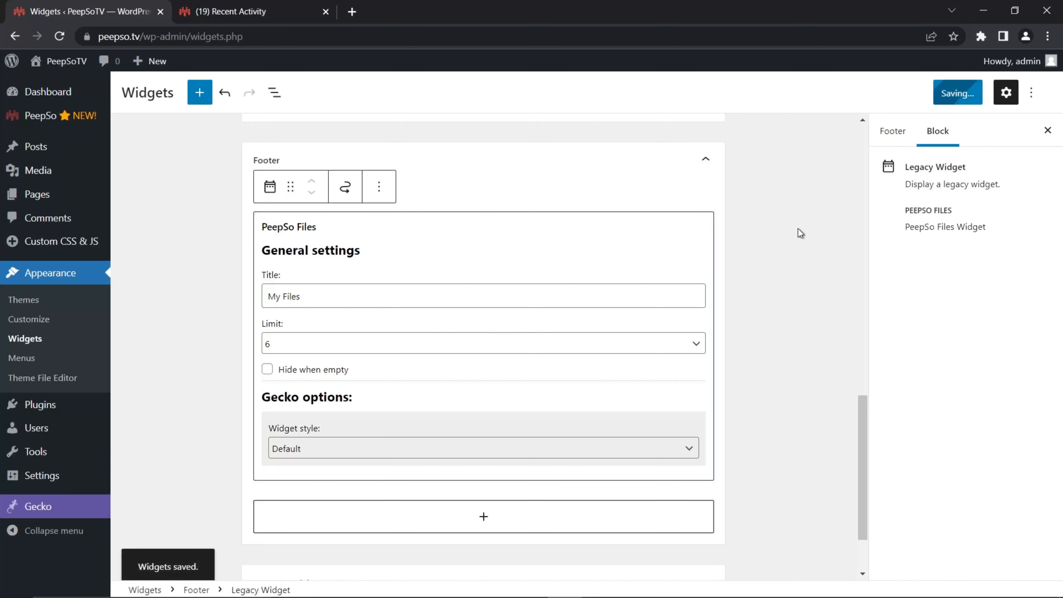
# - Switch to the community site's Recent Activity page and close the browser's developer tools to restore the desktop view
pyautogui.click(247, 15)
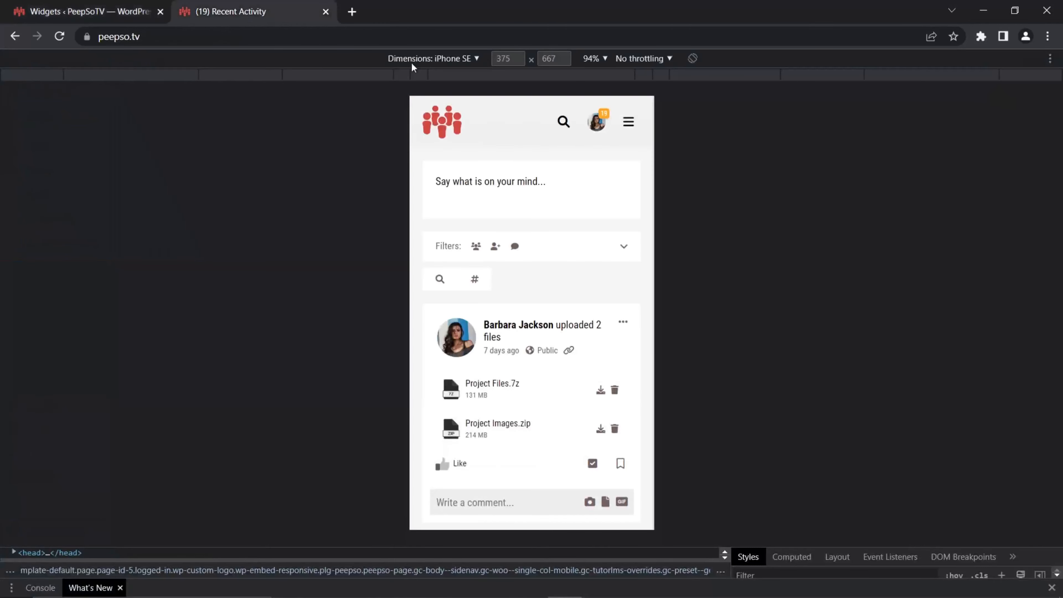
pyautogui.click(138, 11)
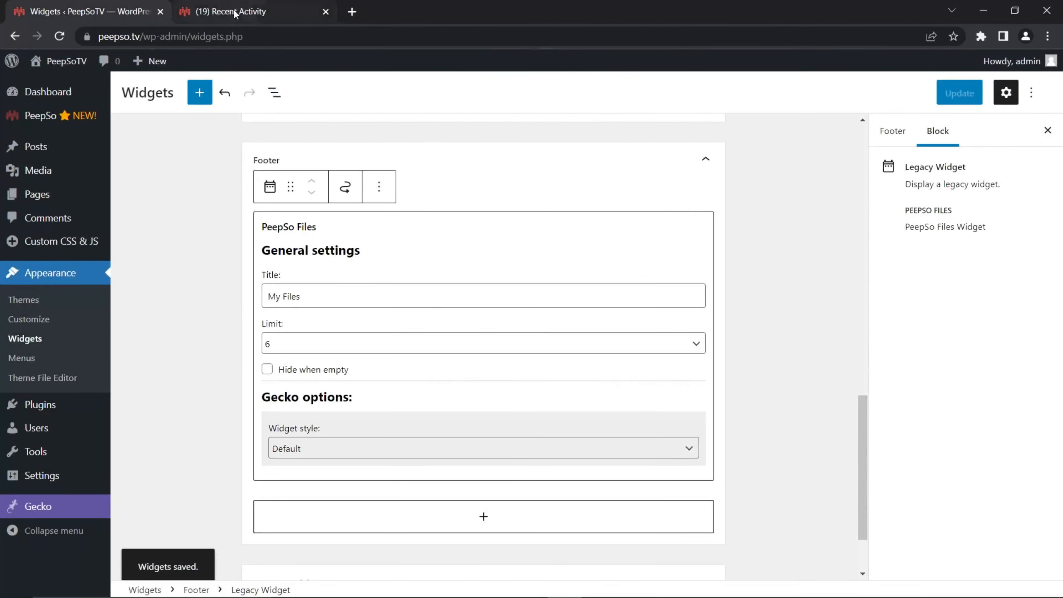
pyautogui.click(247, 11)
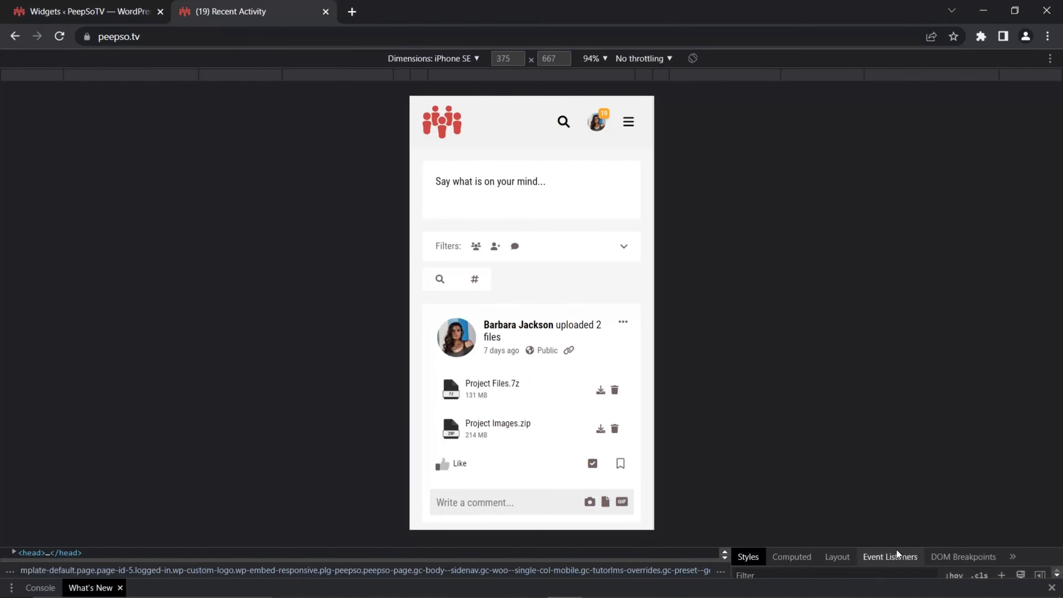
pyautogui.click(891, 557)
pyautogui.moveTo(887, 545); pyautogui.dragTo(886, 282)
pyautogui.click(1051, 293)
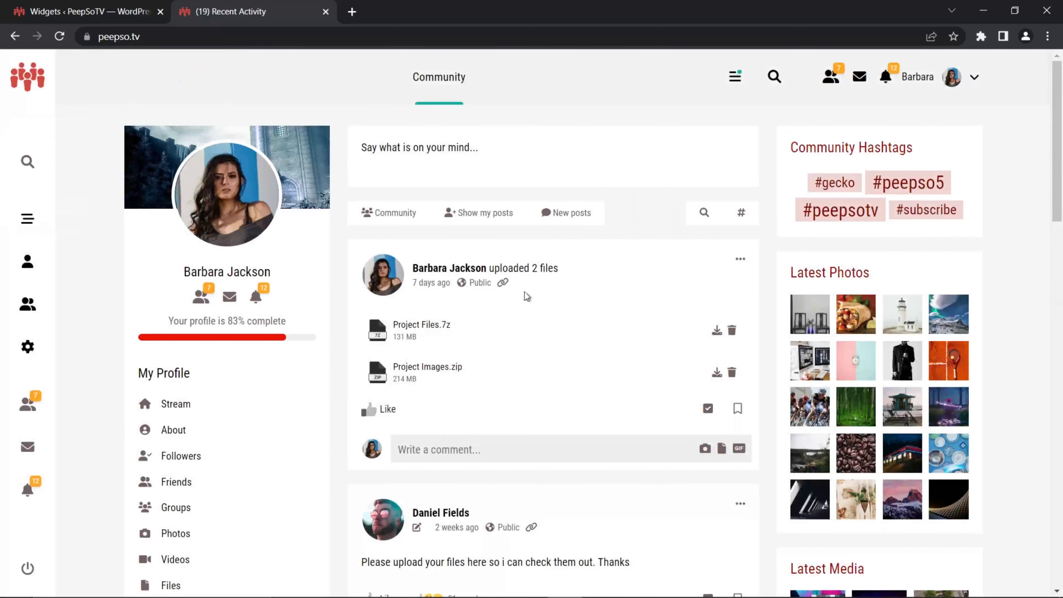
# - Reload the Community page, open the Notifications page and examine the footer at its end
pyautogui.click(436, 79)
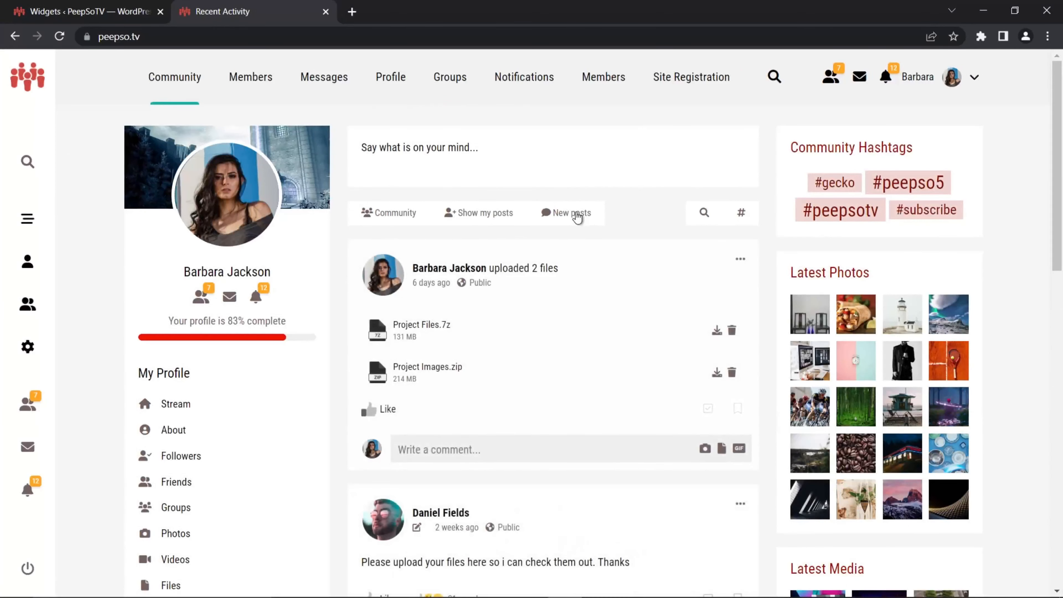
pyautogui.click(517, 76)
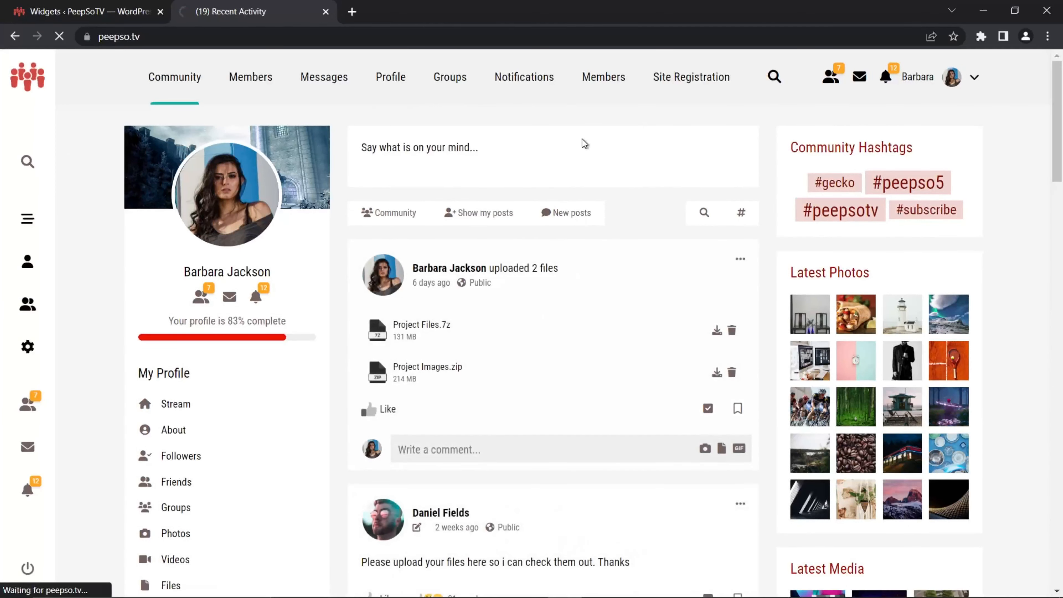
pyautogui.scroll(-10, 334, 285)
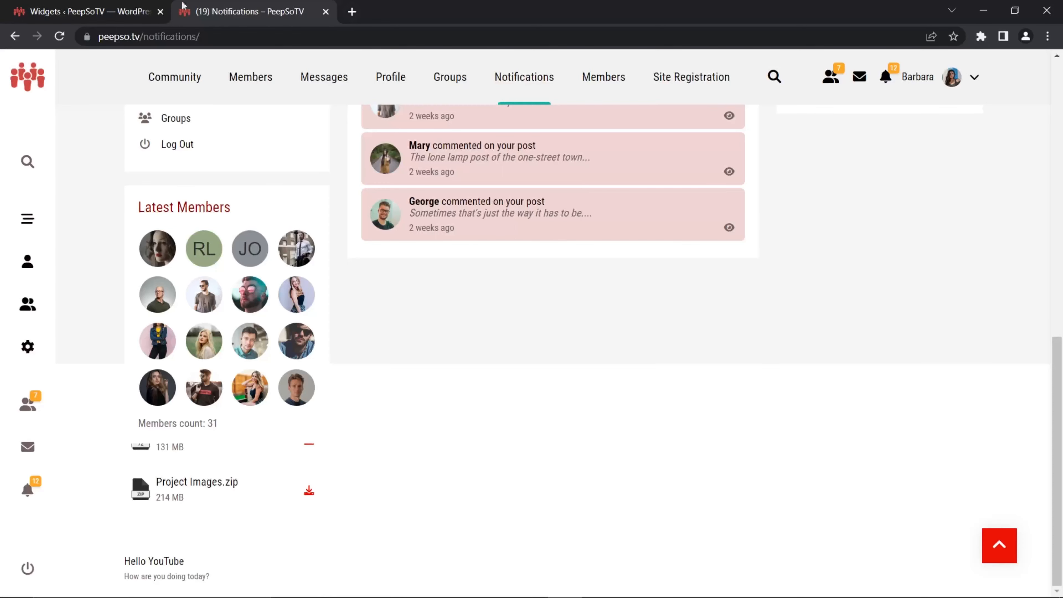
# - Return to the WordPress admin, open the Gecko Customizer and enter its Theme category
pyautogui.click(90, 11)
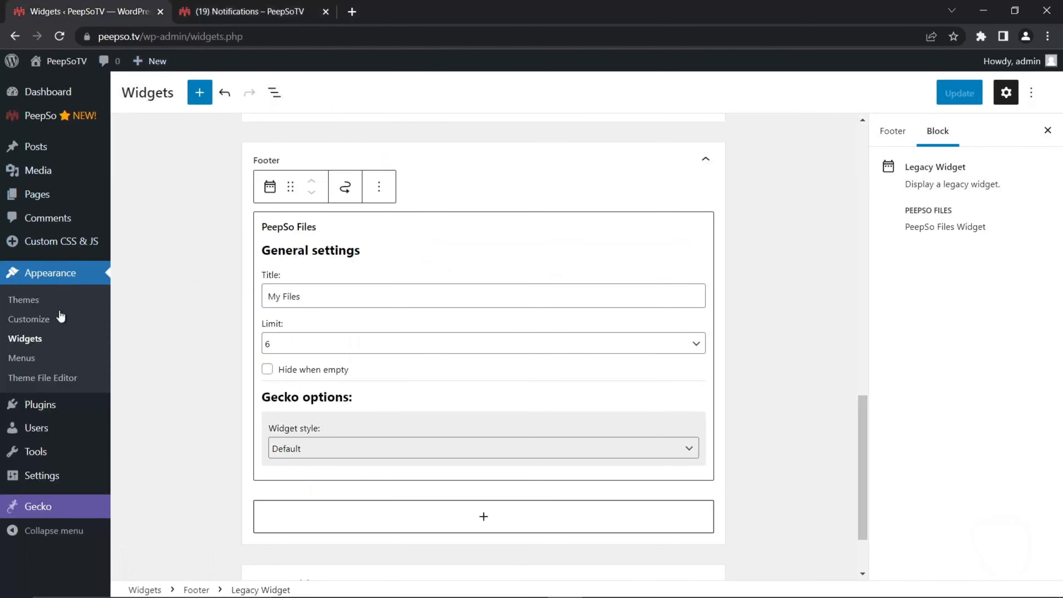
pyautogui.moveTo(39, 508)
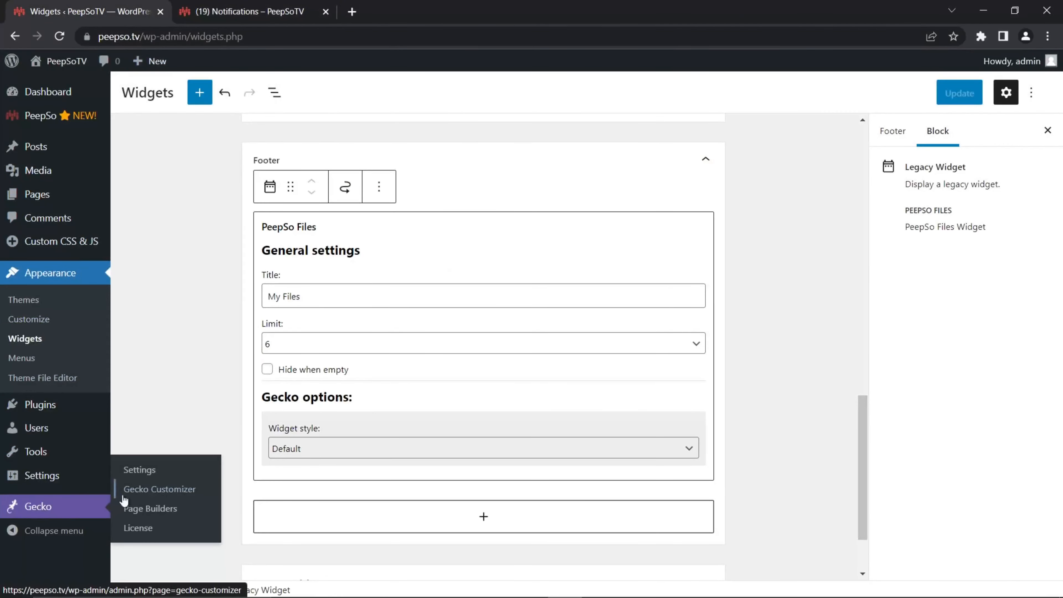
pyautogui.click(166, 494)
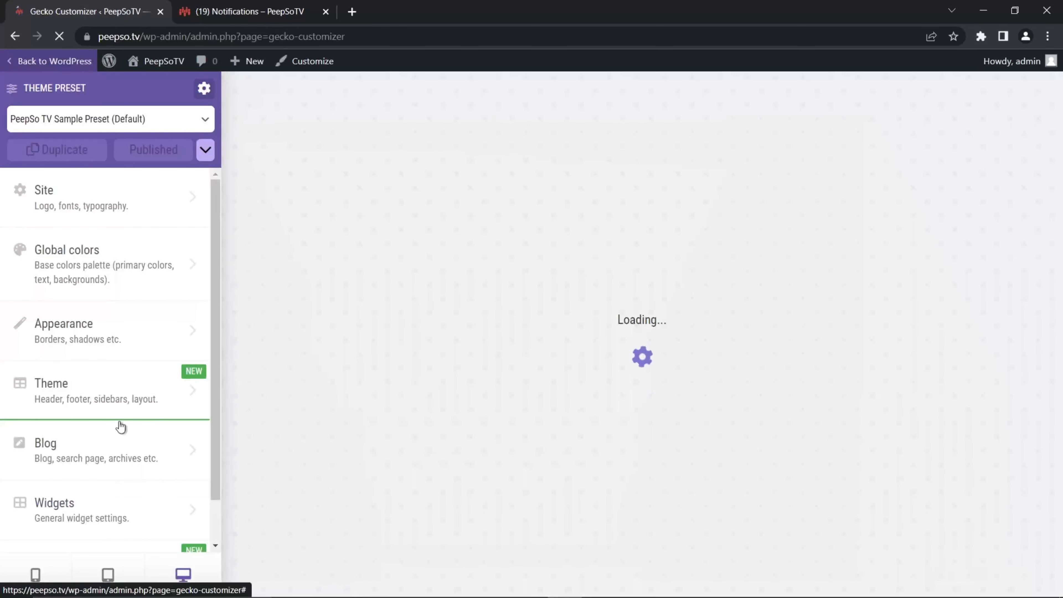
pyautogui.click(63, 393)
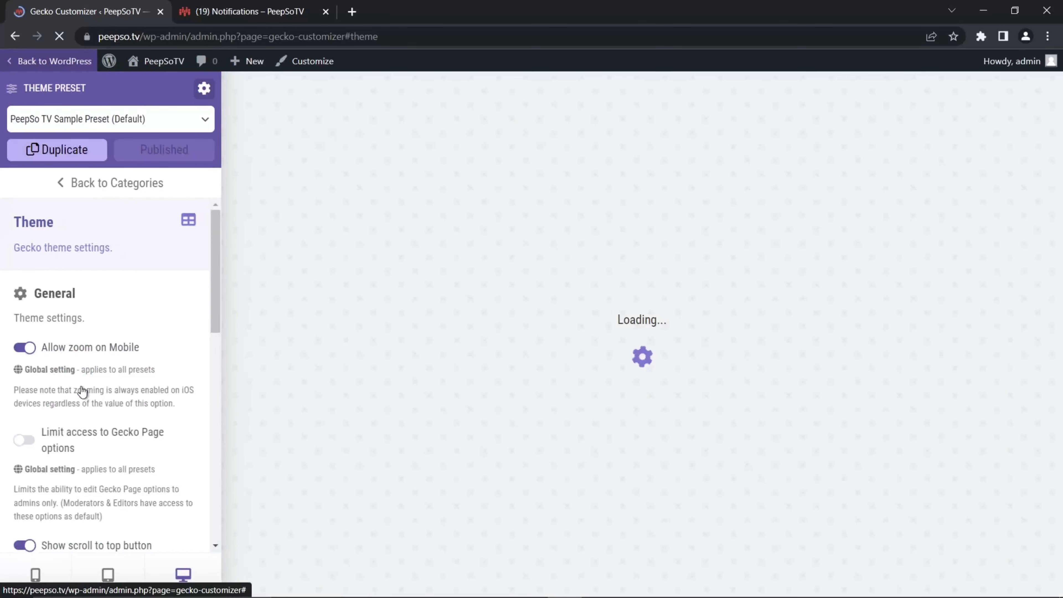
pyautogui.scroll(-8, 114, 375)
pyautogui.scroll(-5, 114, 376)
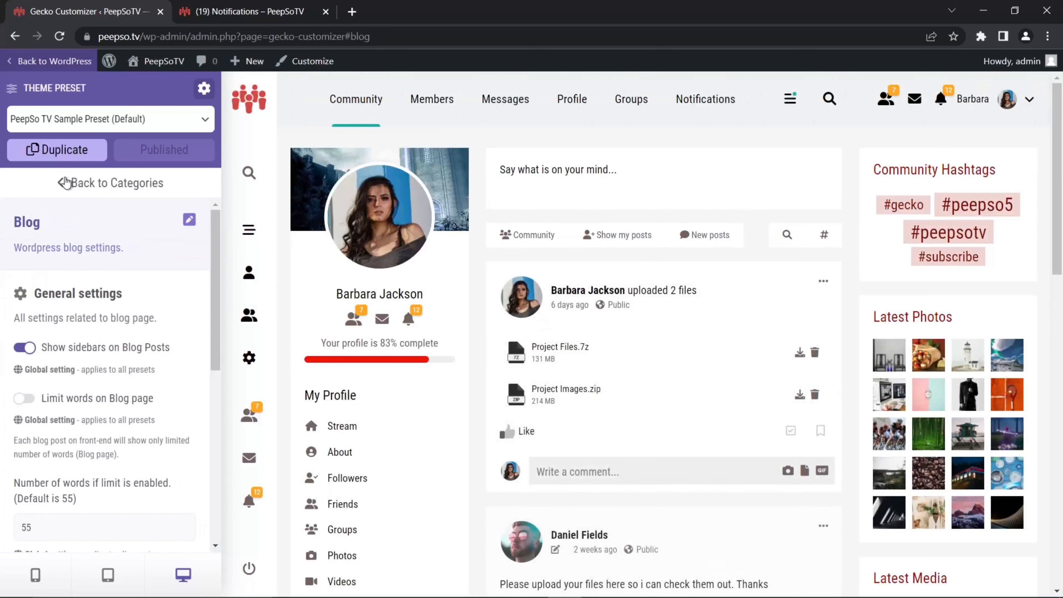
pyautogui.click(110, 182)
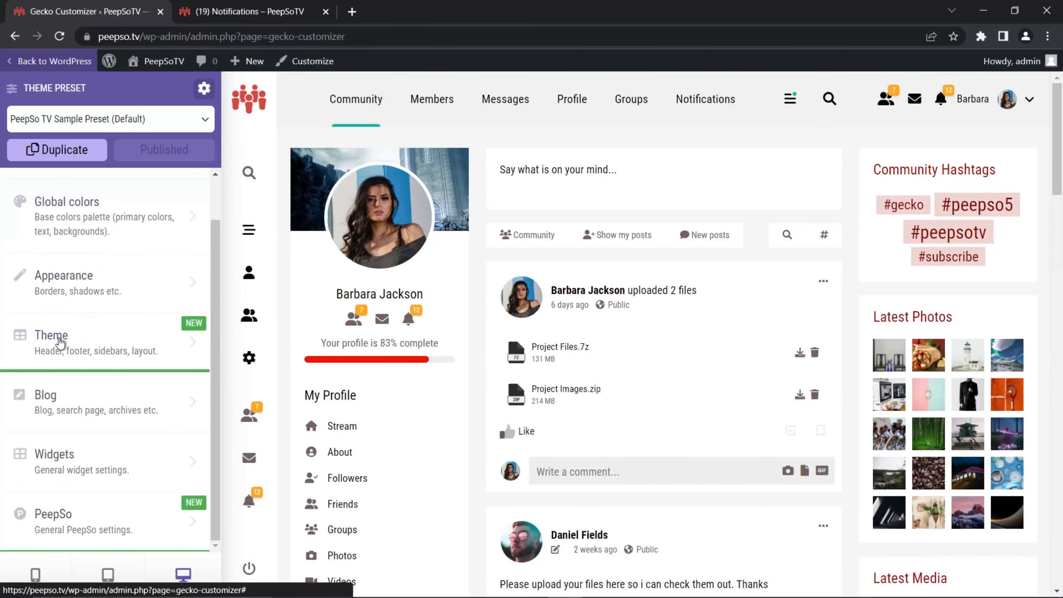
pyautogui.click(59, 344)
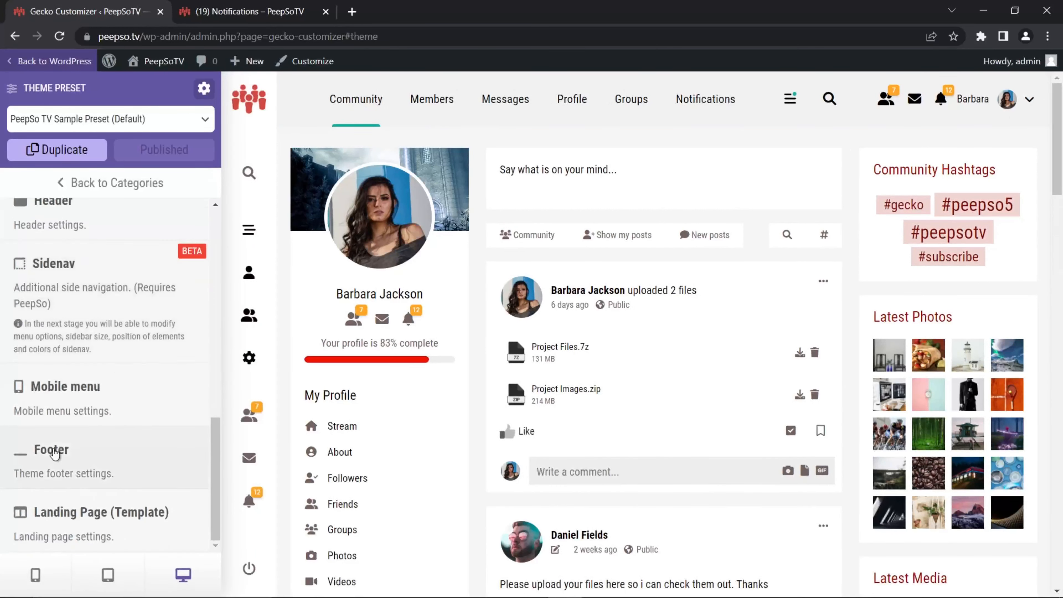
# - Turn off Sticky footer in the theme's Footer settings and publish the preset
pyautogui.click(50, 451)
pyautogui.click(26, 295)
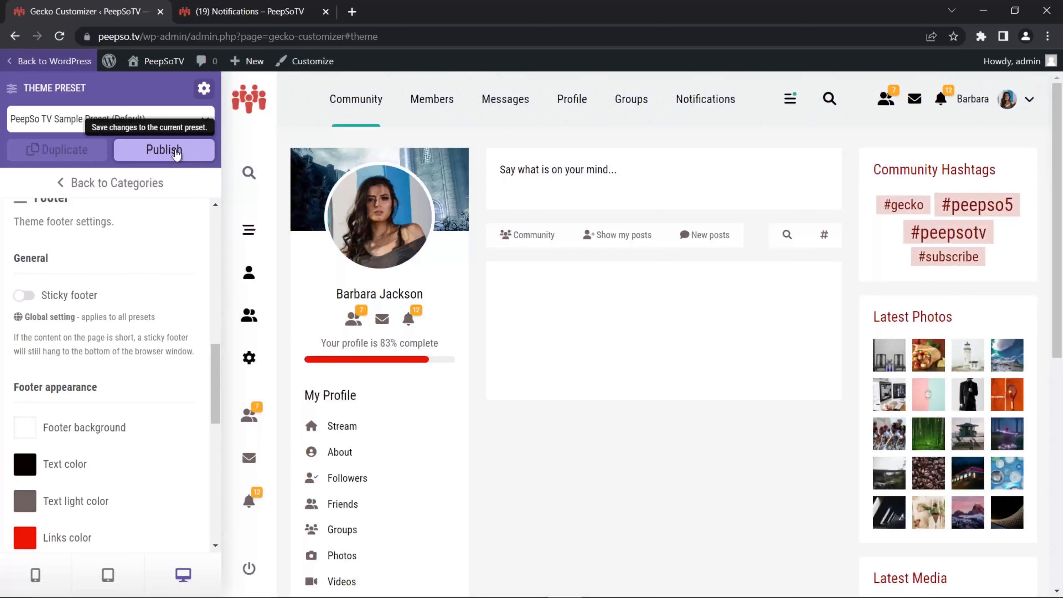
pyautogui.click(175, 154)
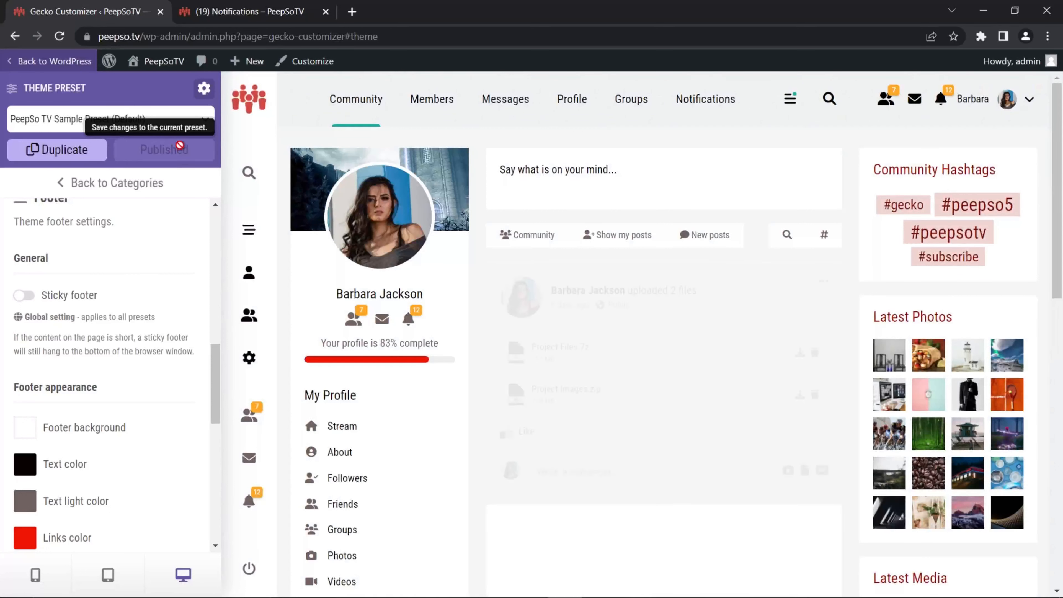
# - Reload the community site's Notifications page and examine the footer at its end
pyautogui.click(247, 11)
pyautogui.click(60, 36)
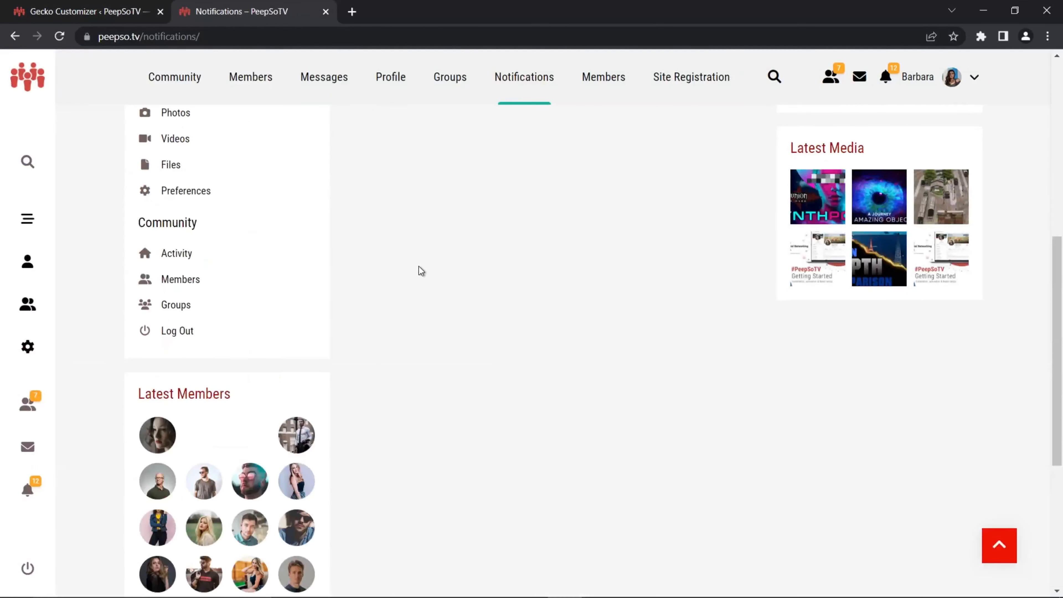
pyautogui.scroll(-5, 425, 273)
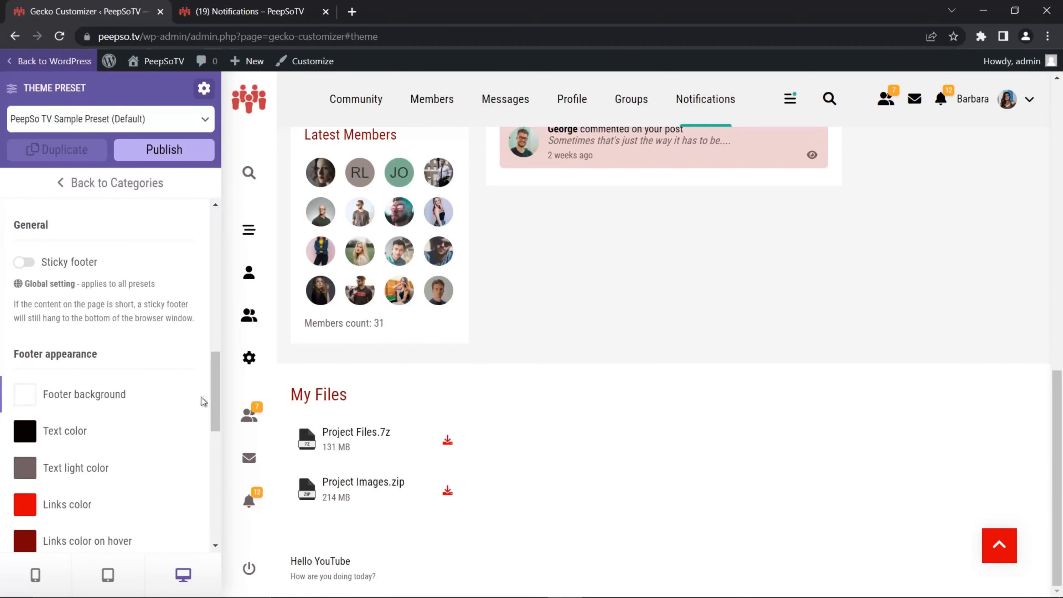
# - Change the Footer background in the Gecko Customizer to a very light grey
pyautogui.scroll(-2, 156, 414)
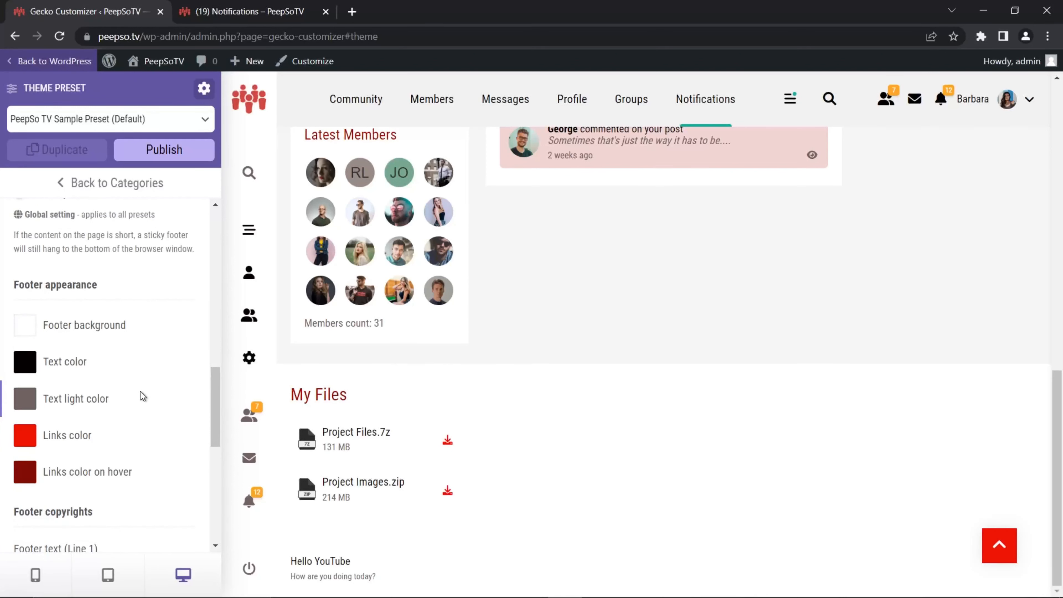
pyautogui.click(25, 329)
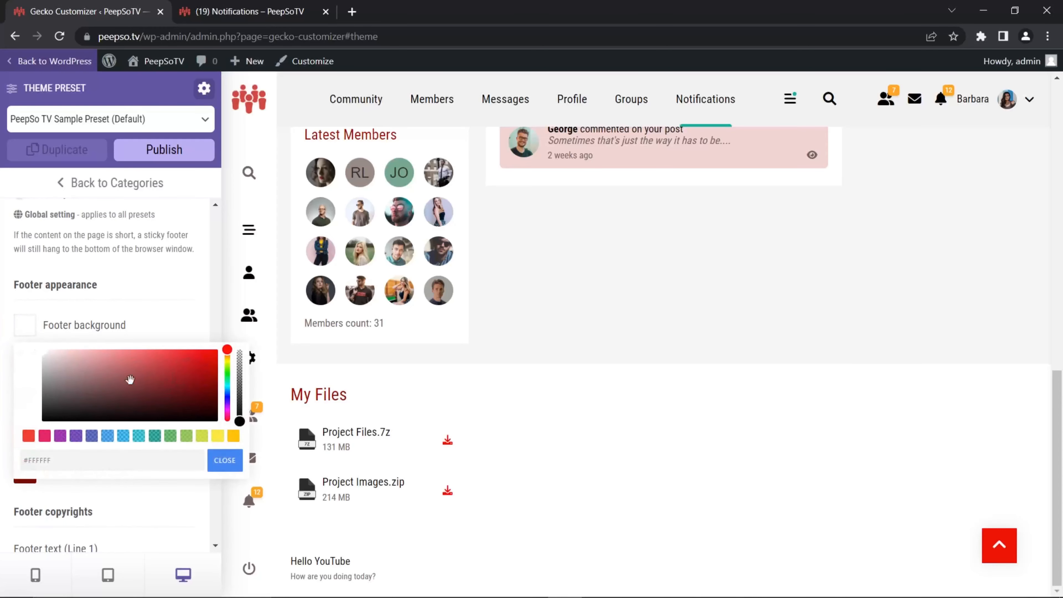
pyautogui.moveTo(90, 379); pyautogui.dragTo(42, 349)
pyautogui.click(145, 318)
# - Set the Columns number of the footer widgets to 2 and publish the preset
pyautogui.scroll(-2, 145, 318)
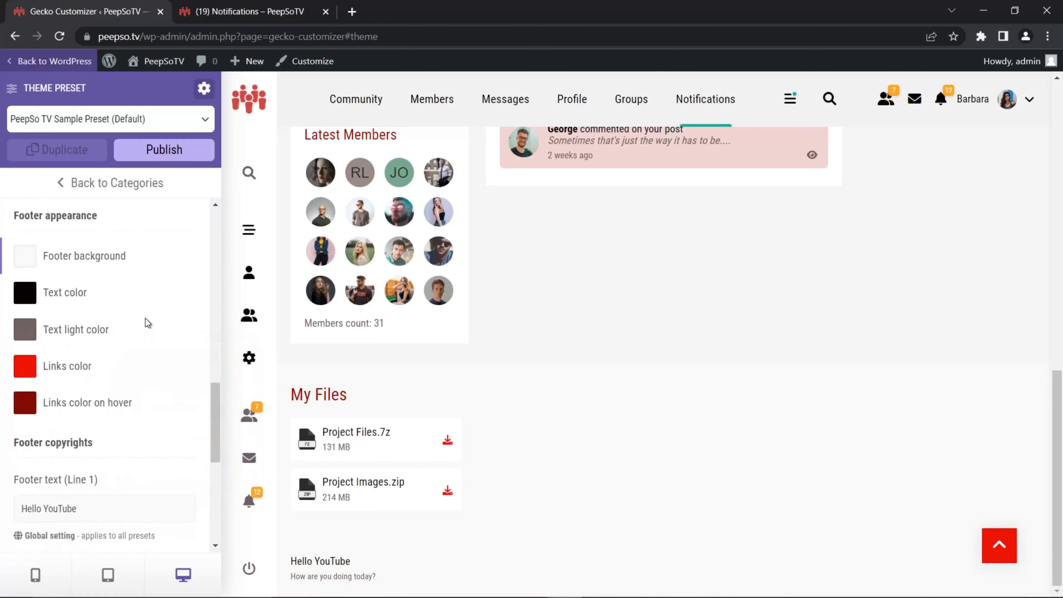
pyautogui.scroll(-5, 145, 319)
pyautogui.scroll(-3, 144, 322)
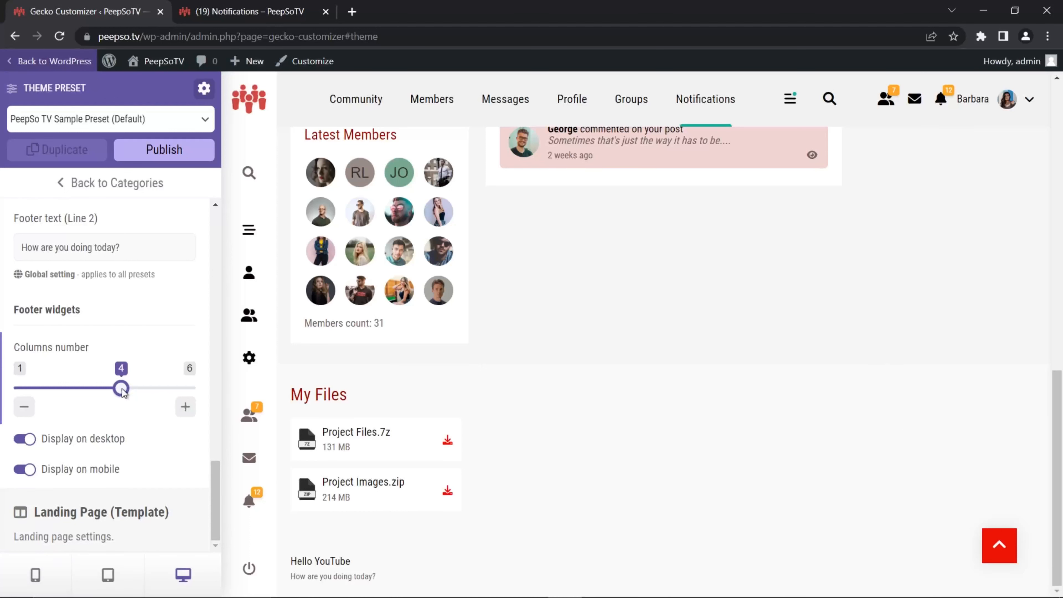
pyautogui.moveTo(122, 388); pyautogui.dragTo(100, 390)
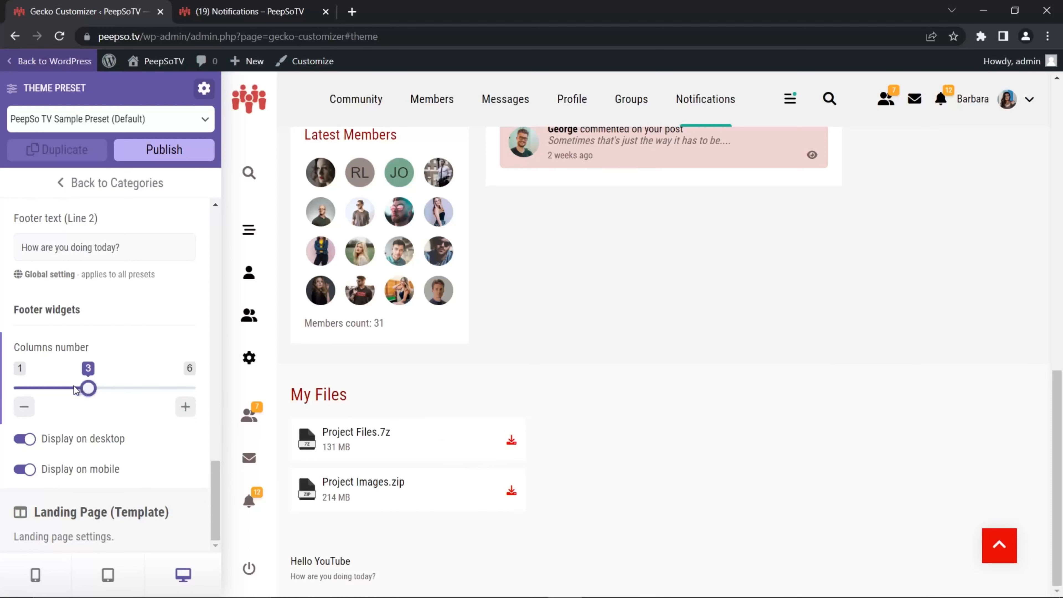
pyautogui.moveTo(74, 386); pyautogui.dragTo(60, 388)
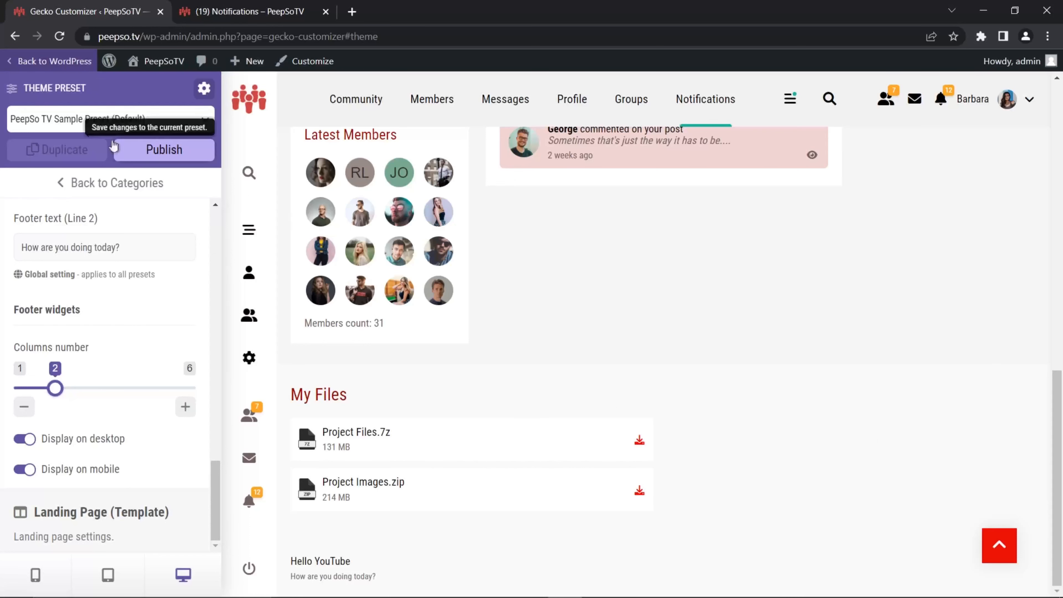
pyautogui.click(155, 147)
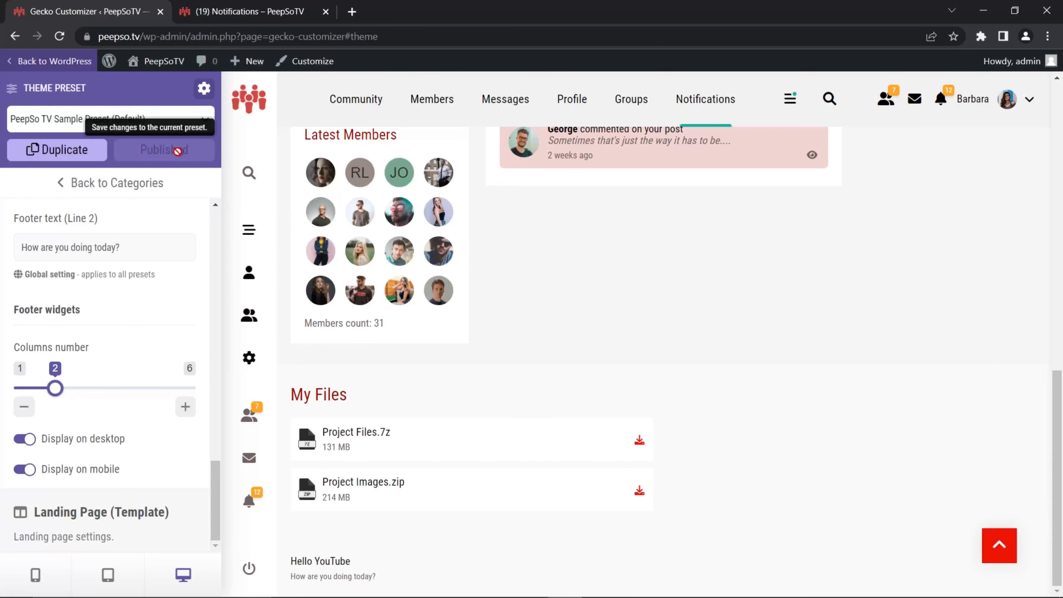
# - Leave the customizer for the WordPress Widgets page and expand the Footer widget area
pyautogui.click(40, 63)
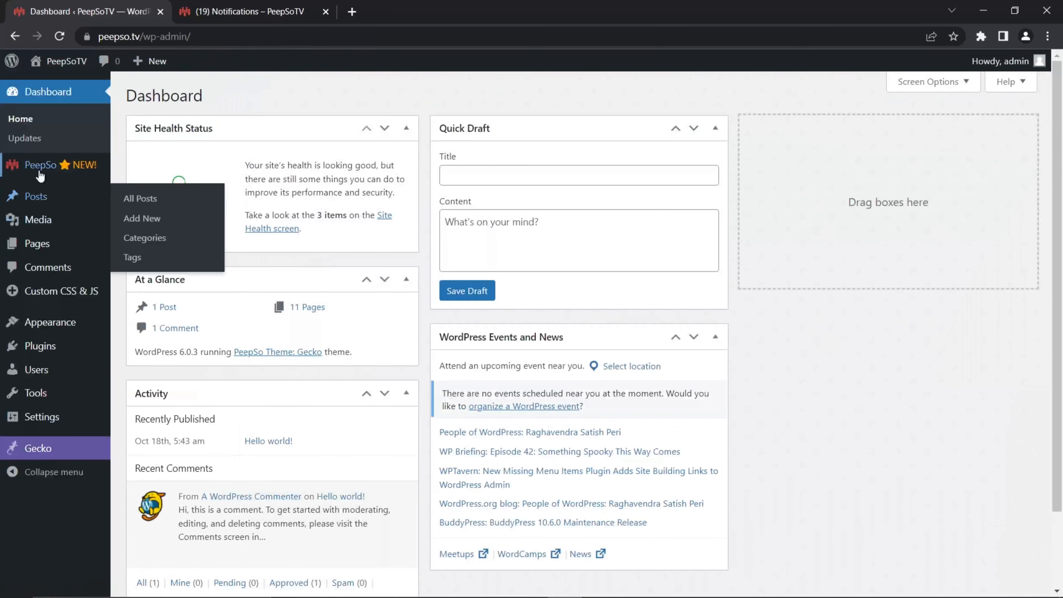
pyautogui.moveTo(22, 327)
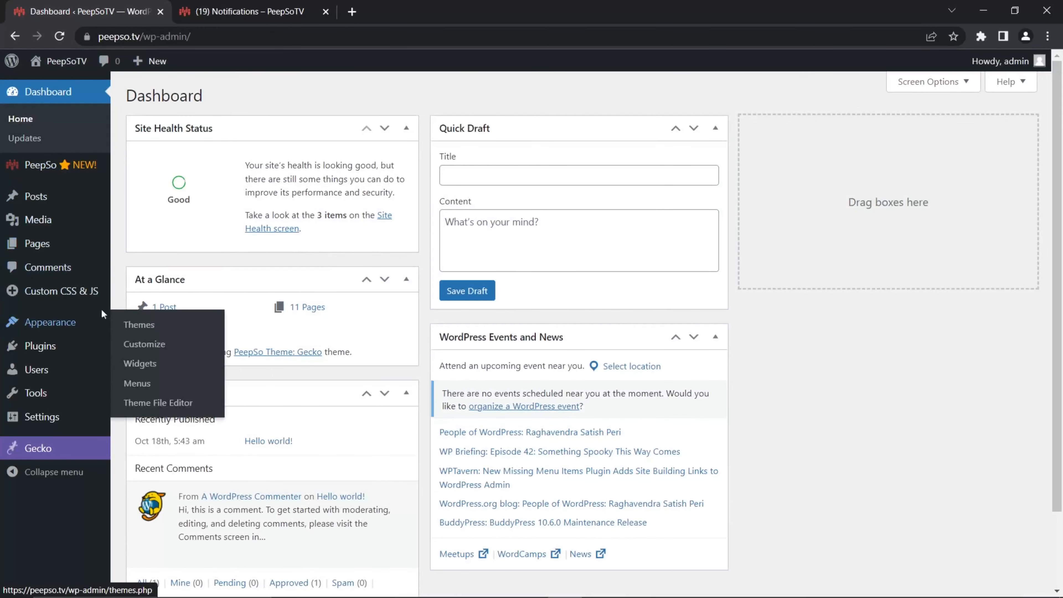
pyautogui.click(138, 373)
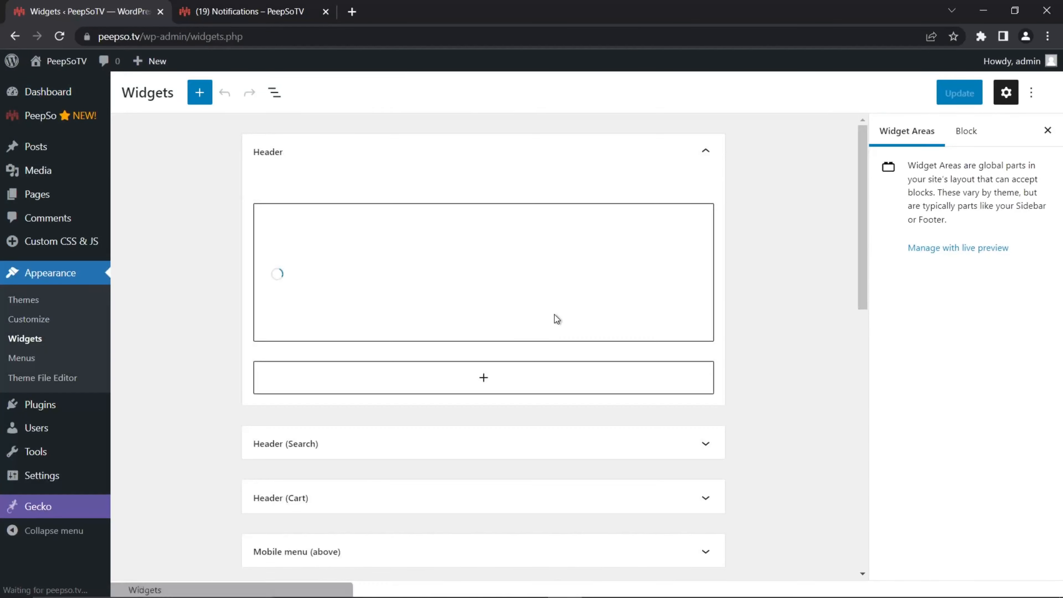
pyautogui.scroll(-5, 573, 324)
pyautogui.scroll(-8, 574, 330)
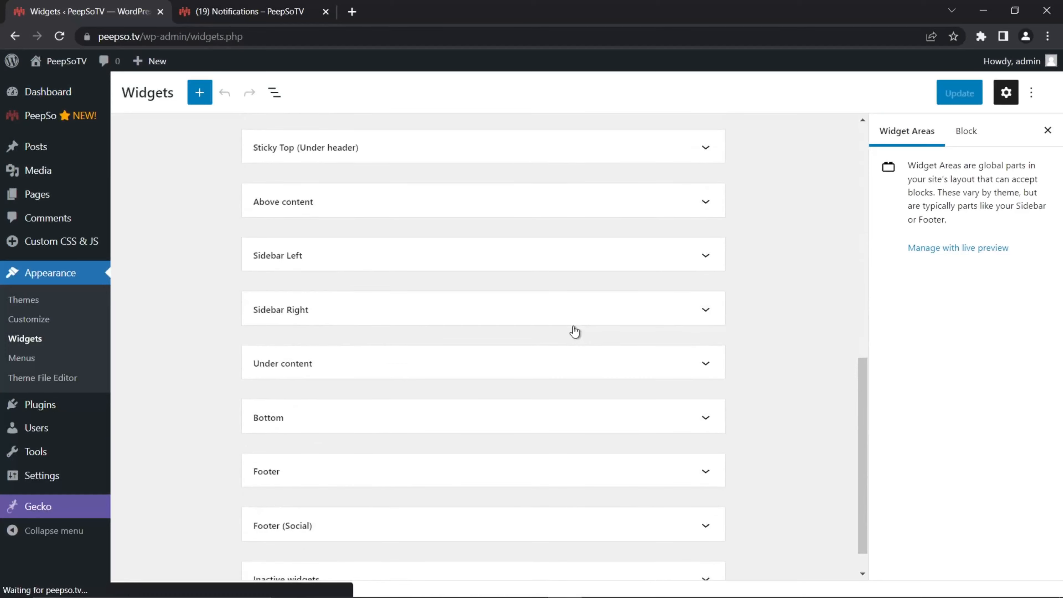
pyautogui.click(312, 444)
pyautogui.scroll(-3, 677, 419)
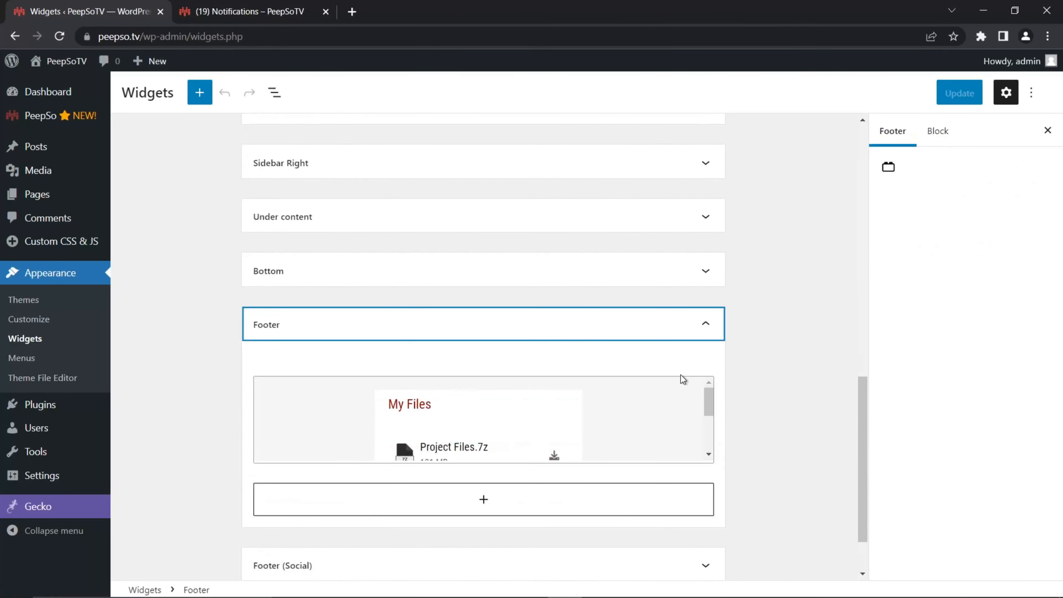
# - Browse all available blocks and add the Calendar widget below PeepSo Files in the Footer area
pyautogui.scroll(-2, 787, 380)
pyautogui.click(501, 440)
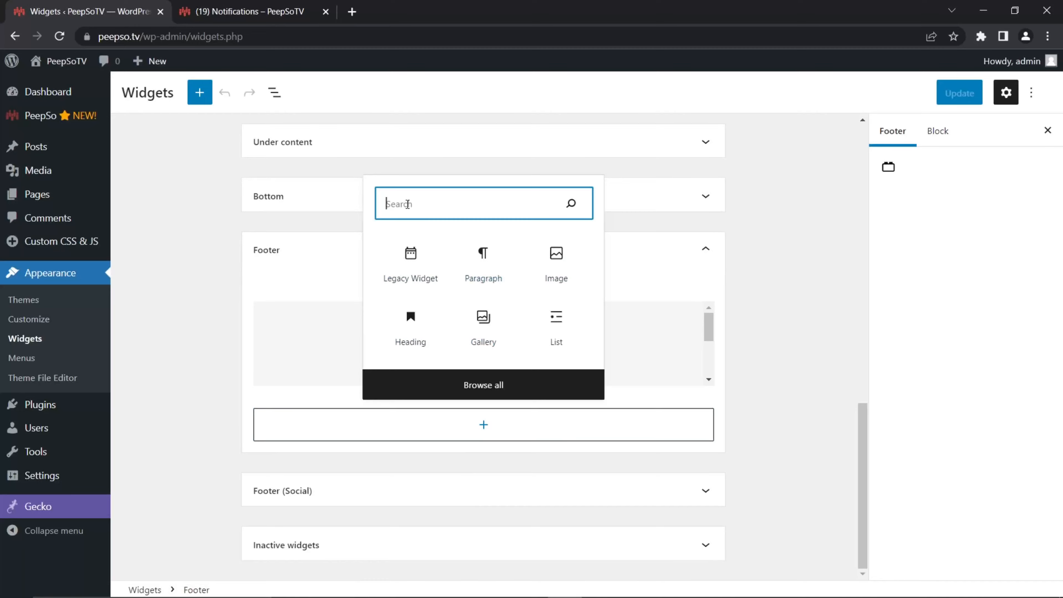
pyautogui.click(489, 393)
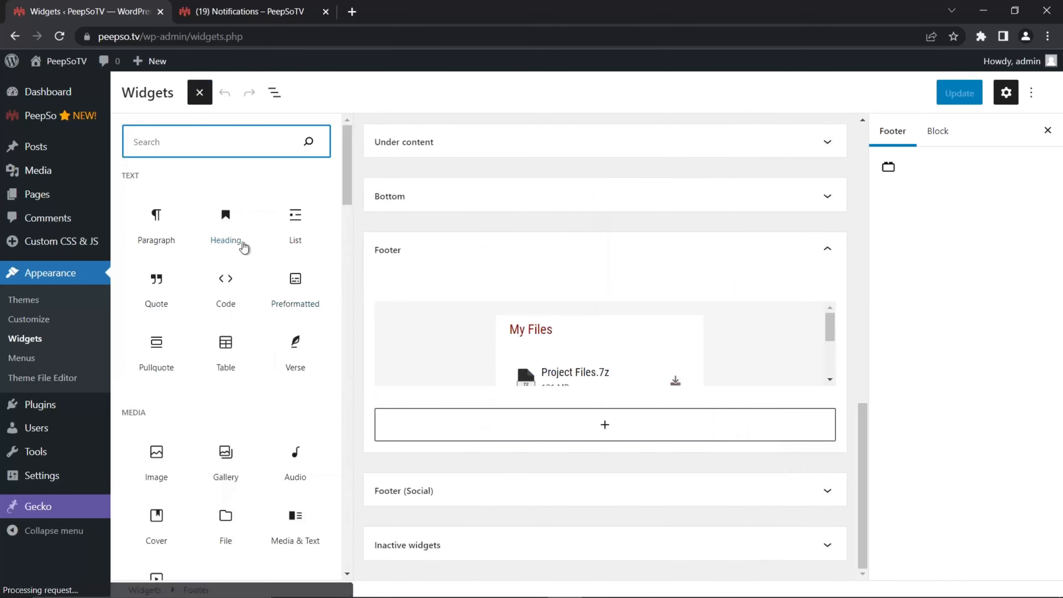
pyautogui.scroll(-3, 226, 348)
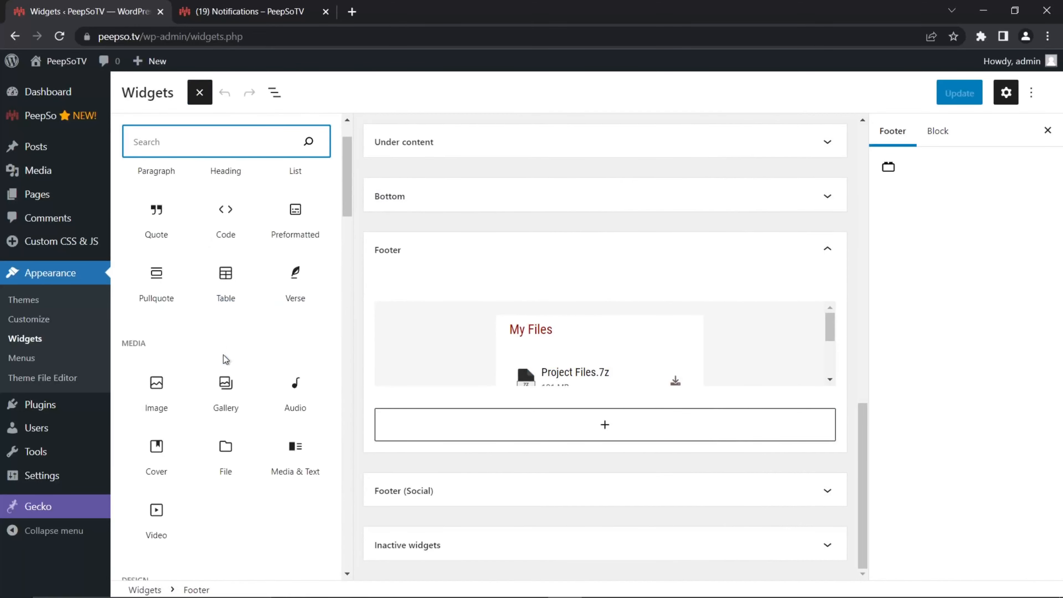
pyautogui.scroll(-6, 220, 353)
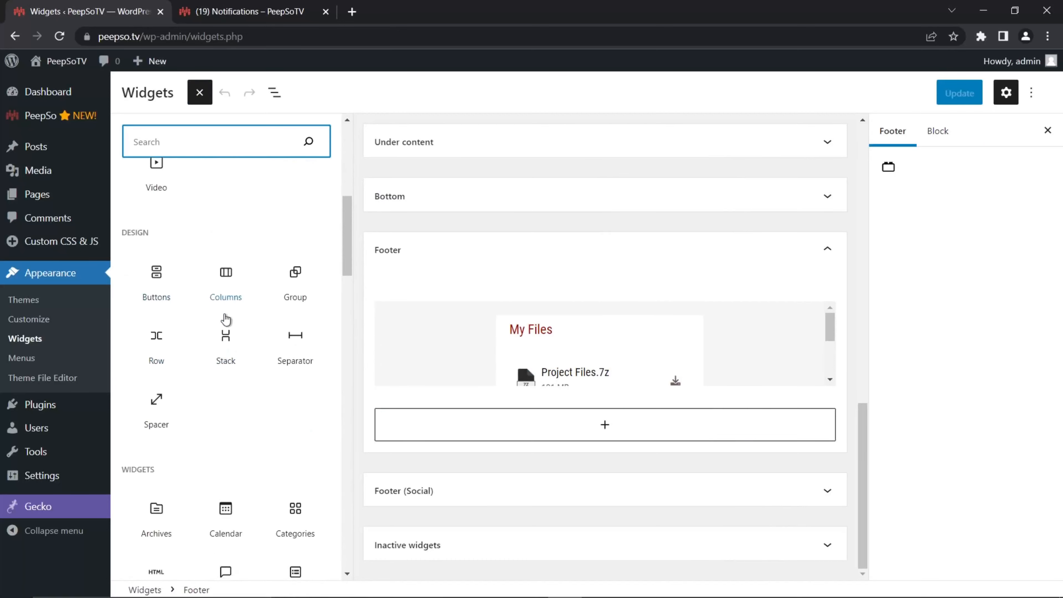
pyautogui.scroll(-3, 225, 318)
pyautogui.scroll(-3, 226, 320)
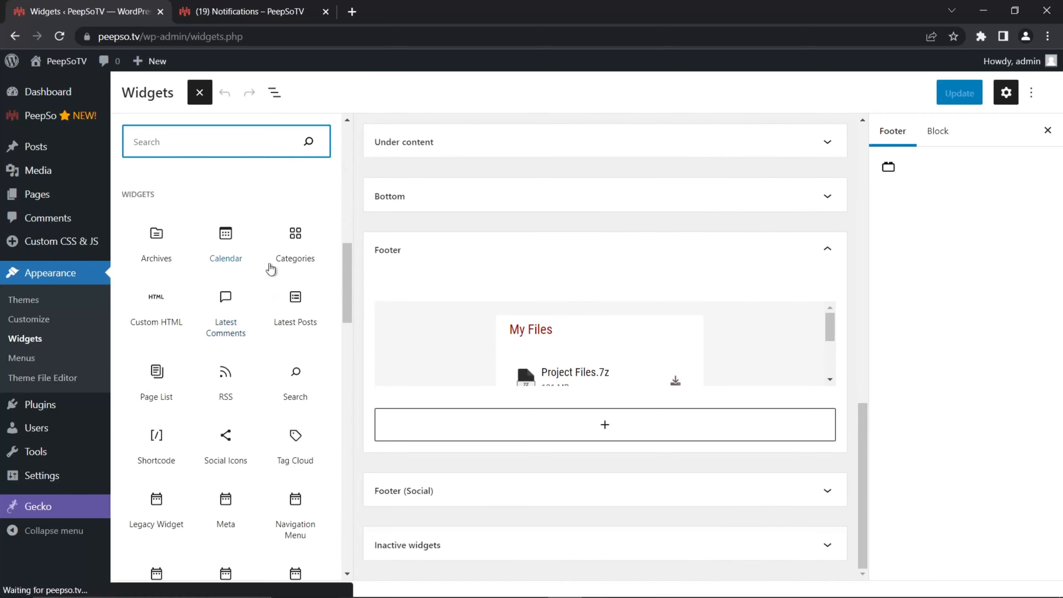
pyautogui.click(226, 243)
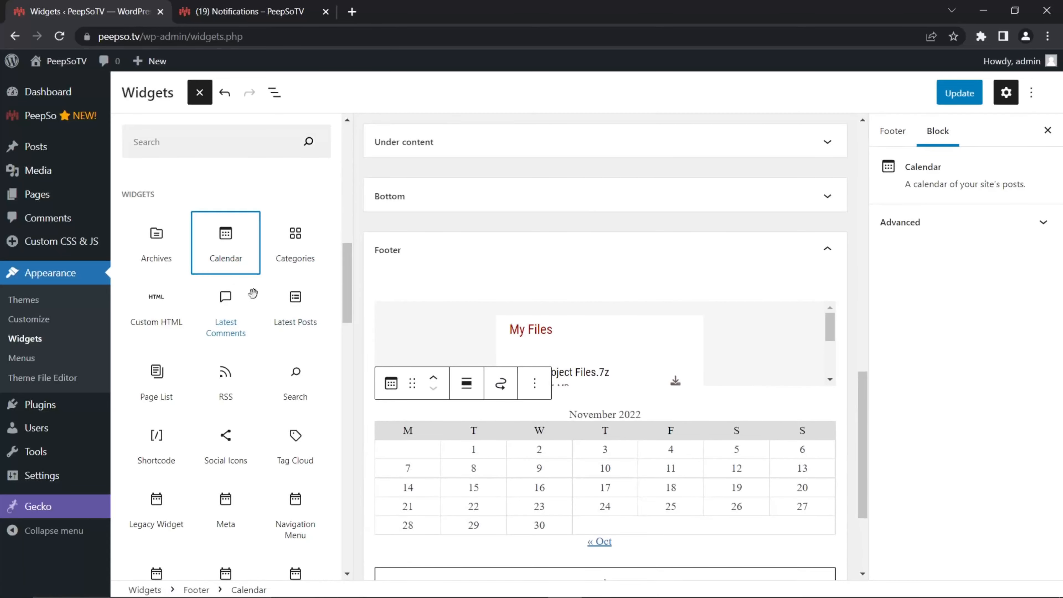
# - Add the PeepSo Community Photos widget below the calendar in the Footer area
pyautogui.scroll(-4, 622, 337)
pyautogui.click(603, 439)
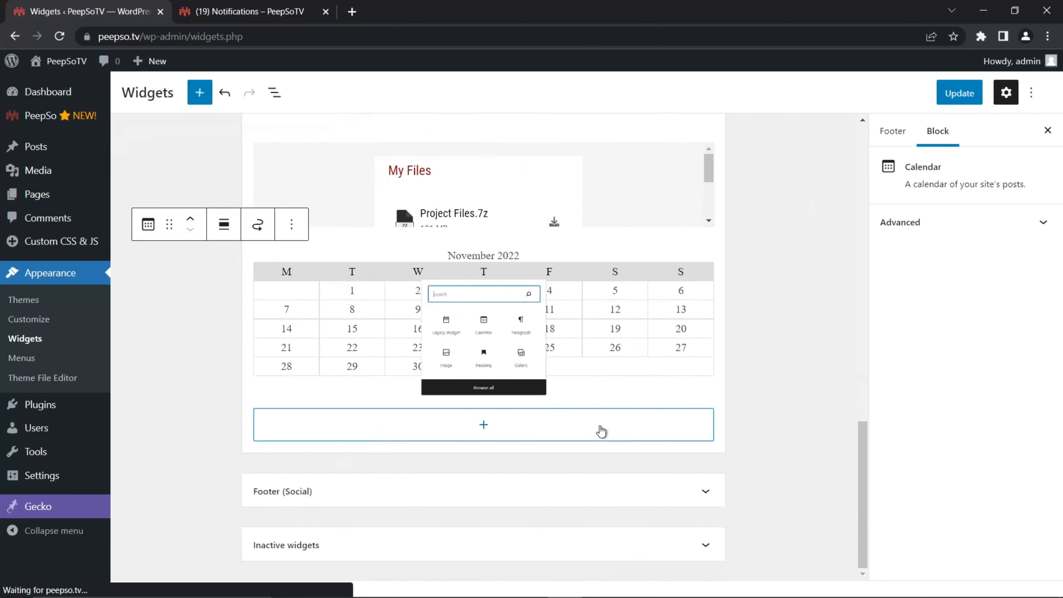
pyautogui.click(471, 395)
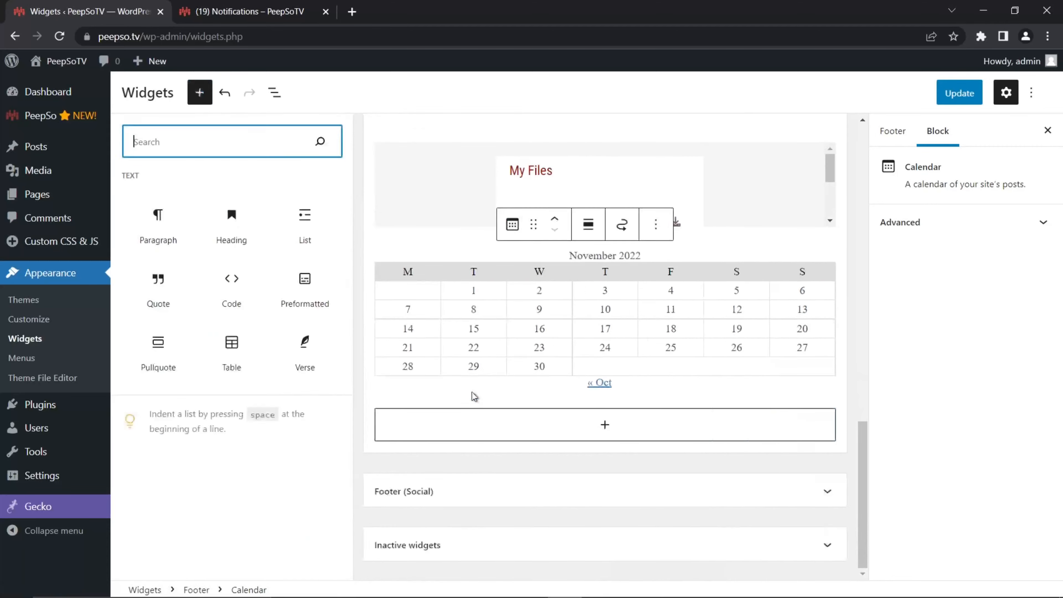
pyautogui.scroll(-5, 248, 368)
pyautogui.scroll(-10, 246, 366)
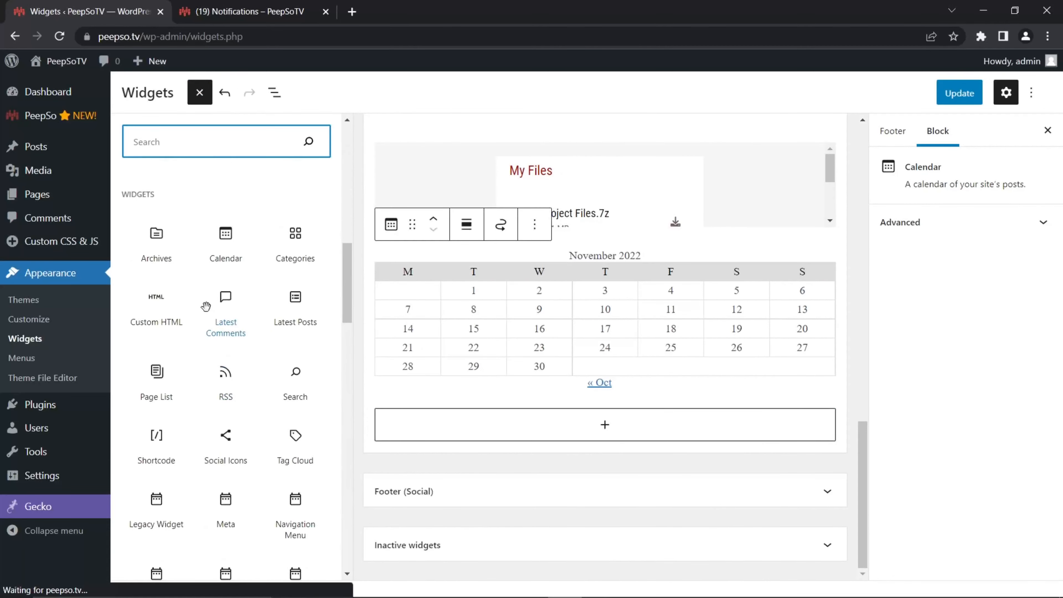
pyautogui.scroll(-3, 225, 379)
pyautogui.scroll(-5, 225, 379)
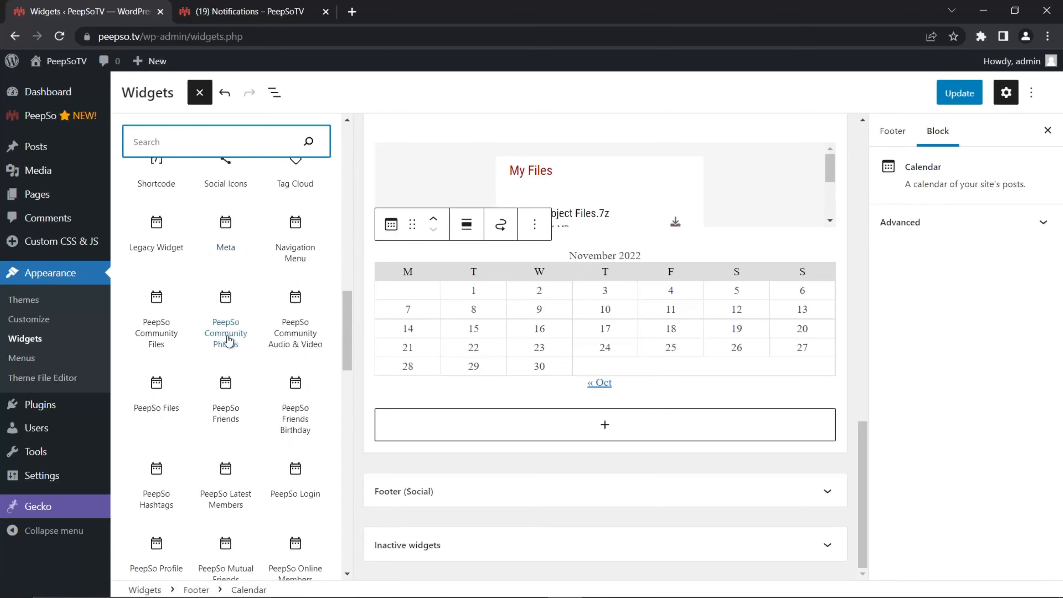
pyautogui.click(224, 304)
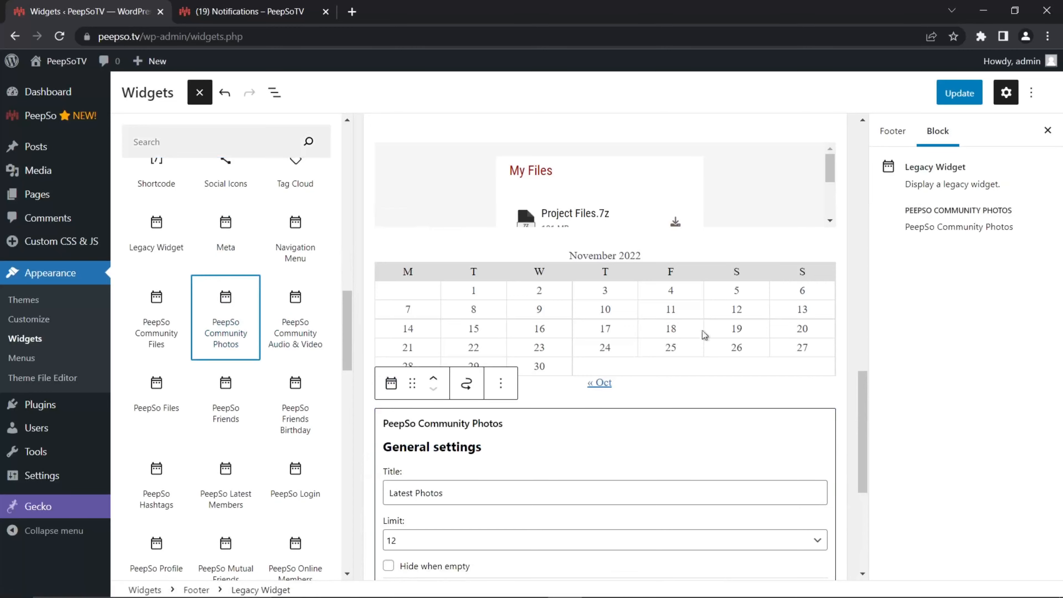
pyautogui.scroll(-8, 659, 312)
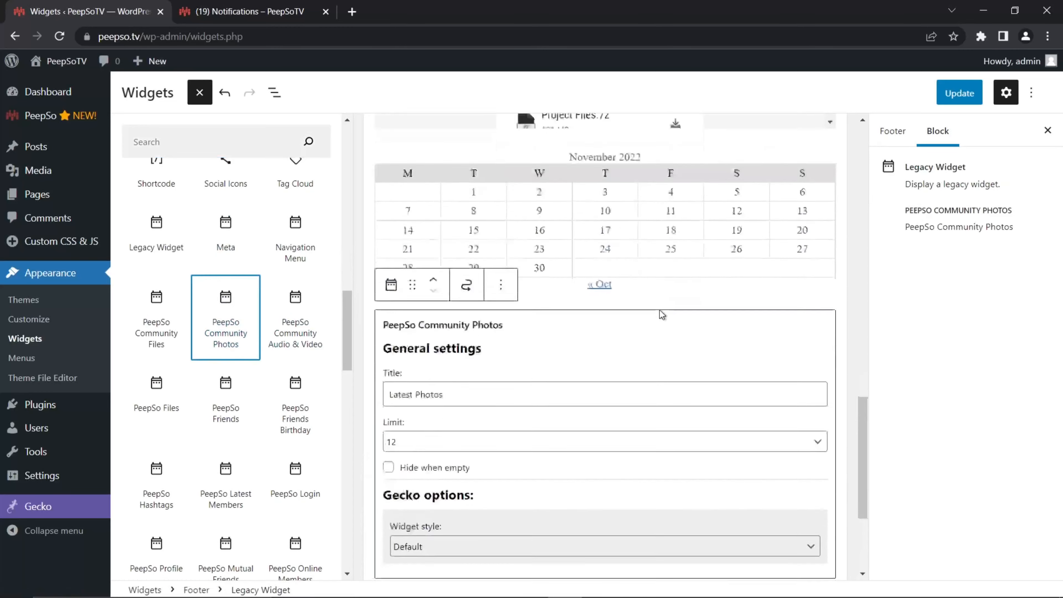
# - Add the PeepSo Community Audio & Video widget below the community photos in the Footer area and save the widgets
pyautogui.click(600, 429)
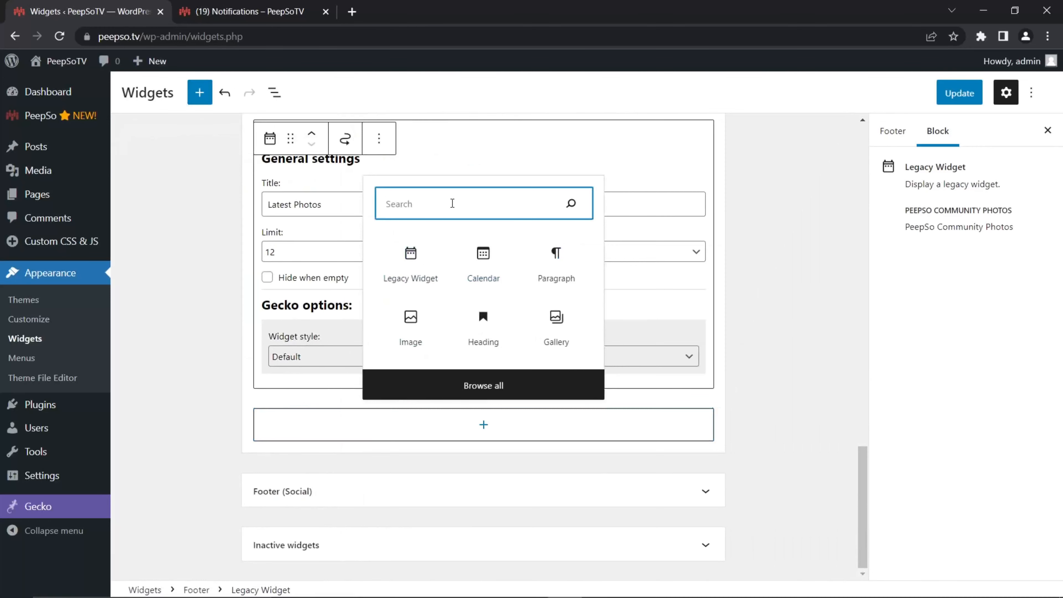
pyautogui.write('community')
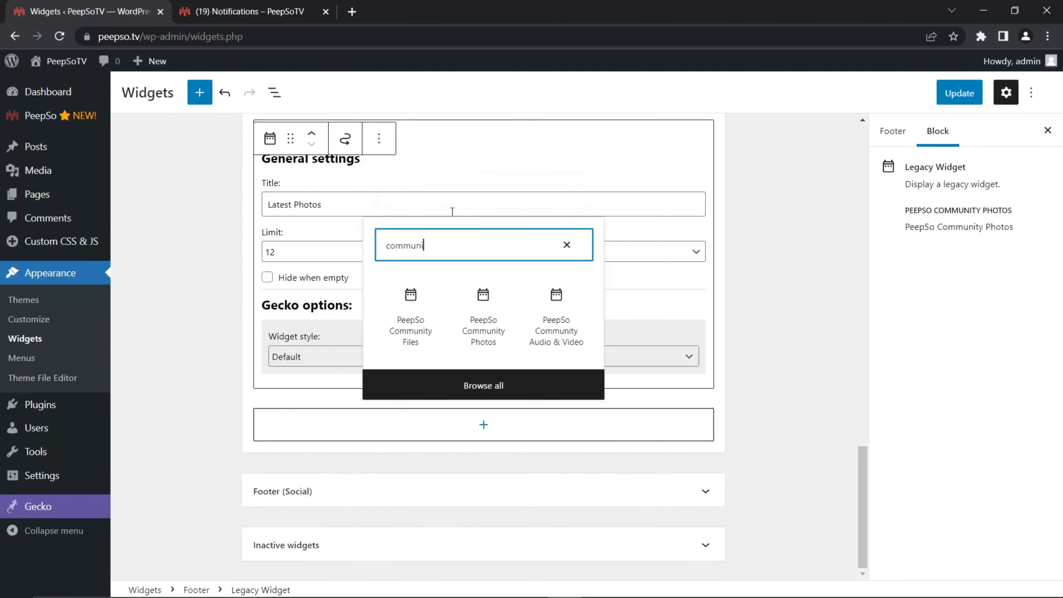
pyautogui.click(556, 298)
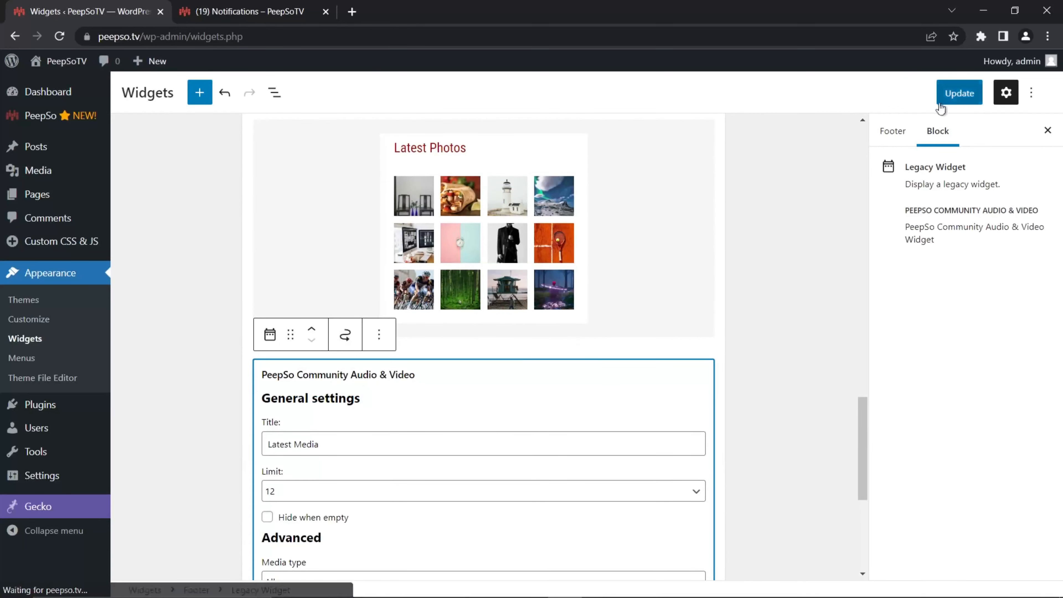
pyautogui.click(954, 100)
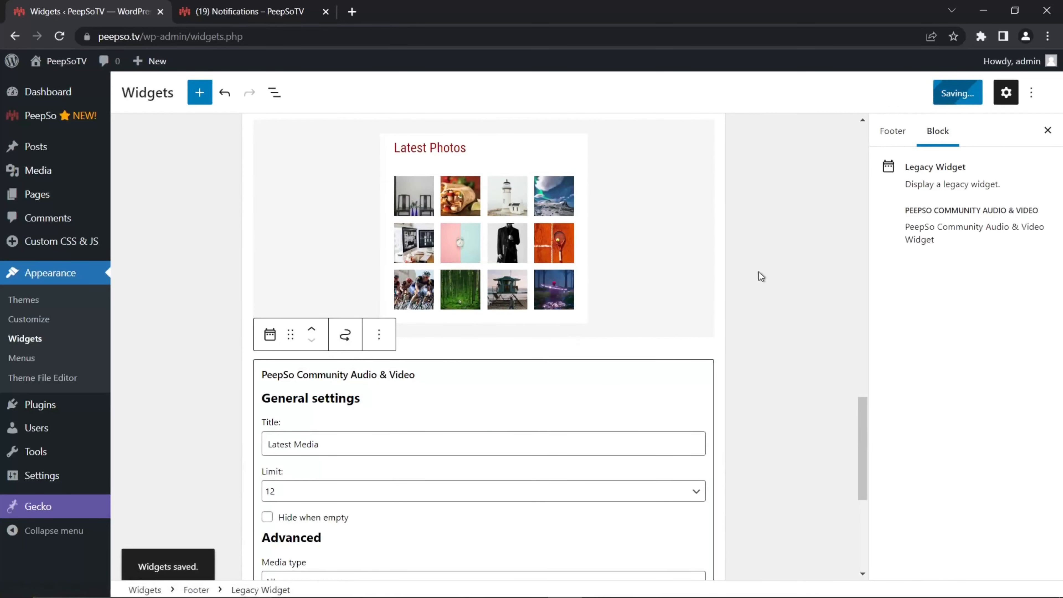
pyautogui.scroll(8, 602, 385)
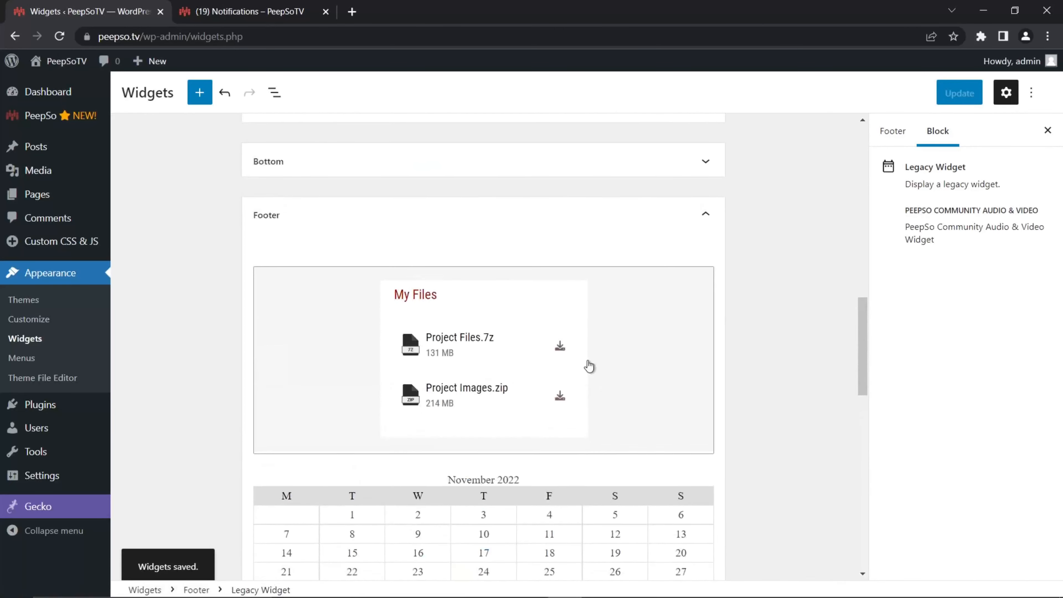
pyautogui.scroll(-15, 588, 395)
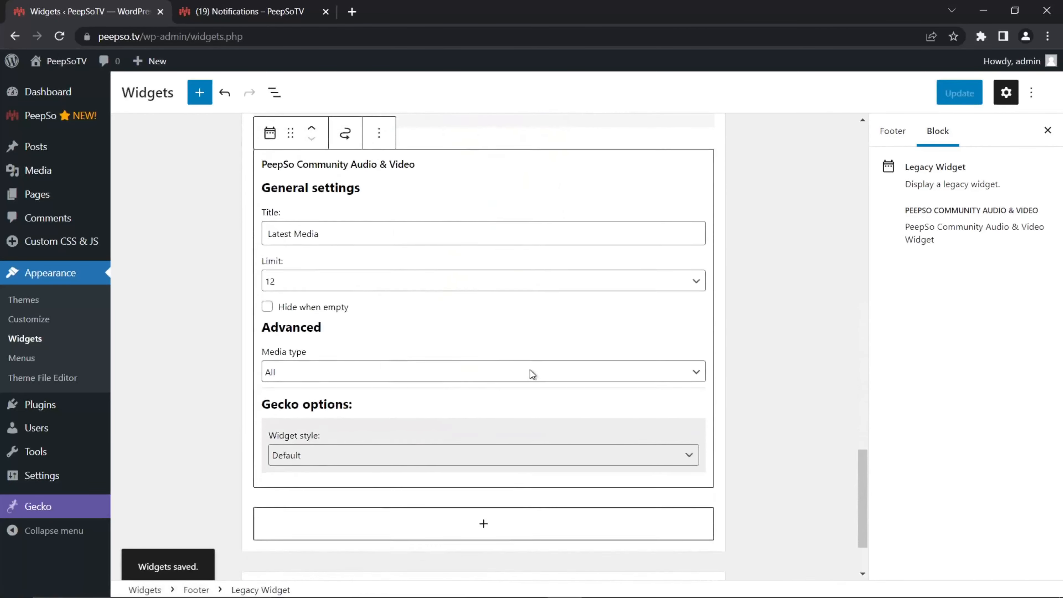
pyautogui.scroll(-3, 531, 373)
# - Reload the Notifications page of the site and open the Gecko customizer in place of the Widgets page
pyautogui.click(185, 17)
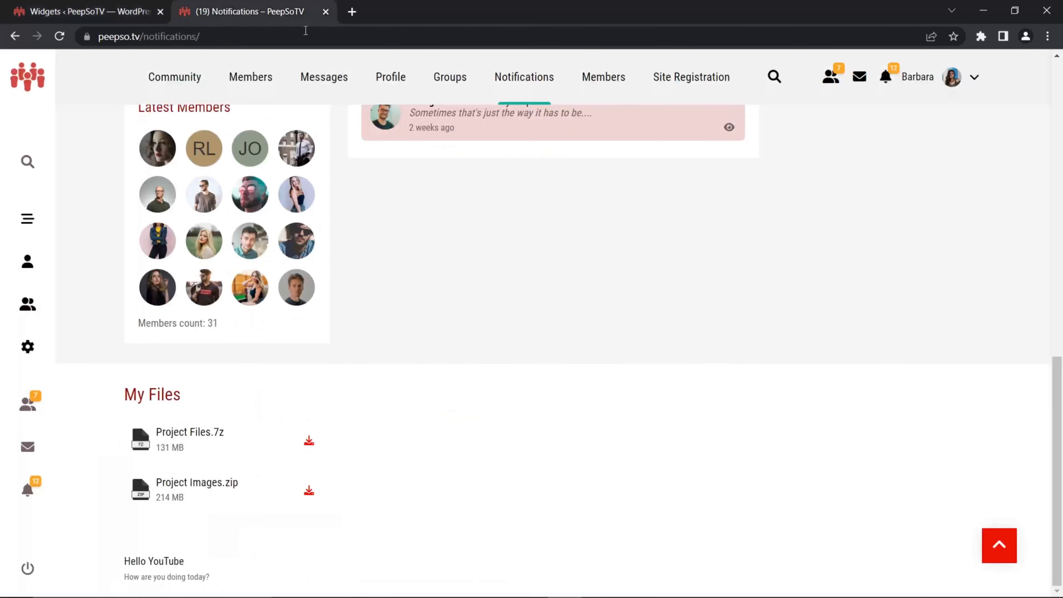
pyautogui.click(59, 36)
pyautogui.click(67, 11)
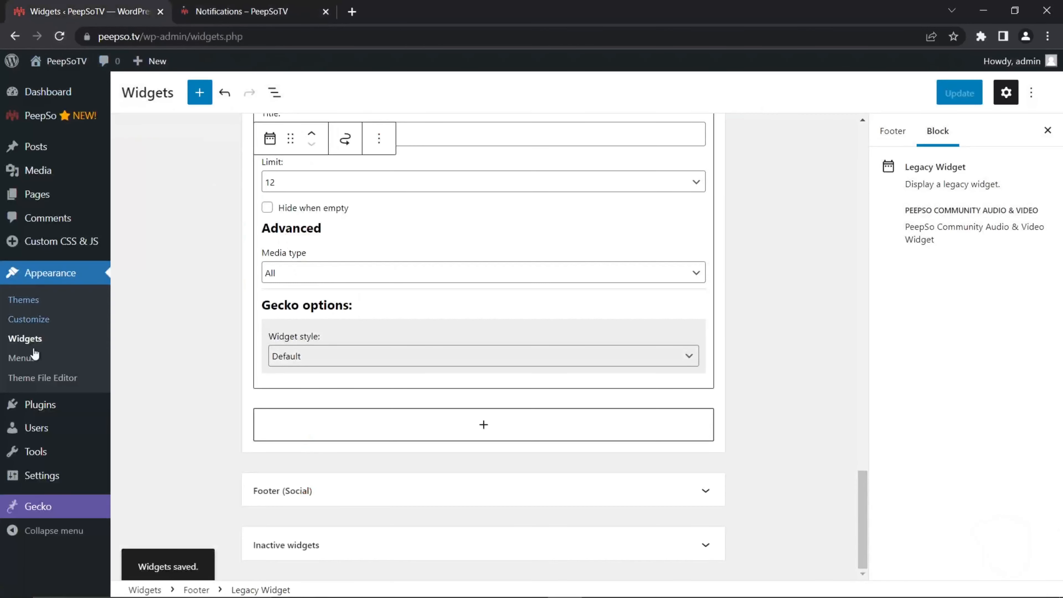
pyautogui.moveTo(90, 506)
pyautogui.click(152, 490)
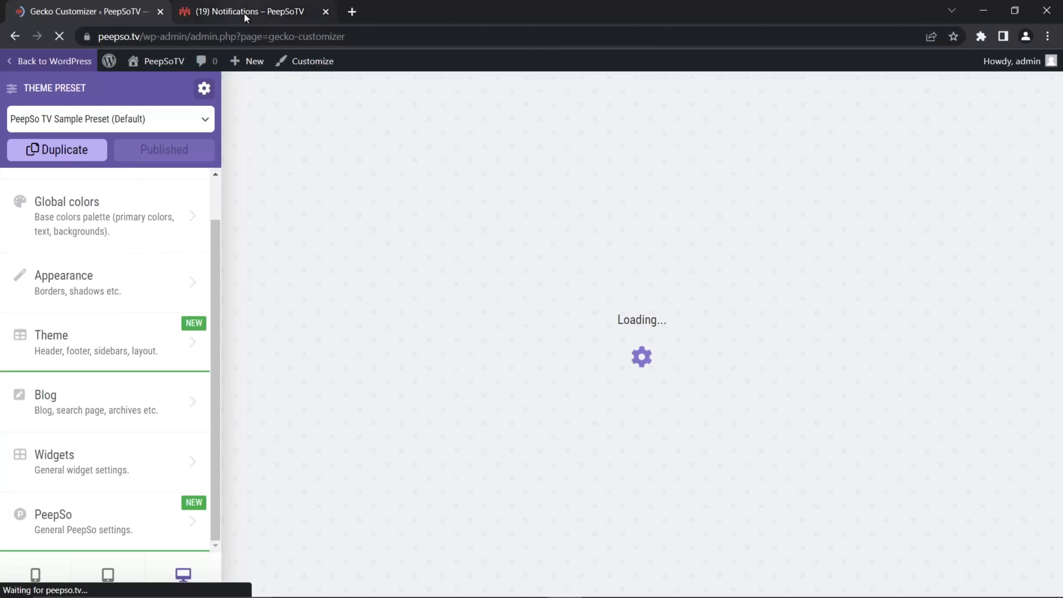
# - Examine how the files, calendar, photos and media widgets are arranged in the footer of the live Notifications page
pyautogui.click(309, 12)
pyautogui.scroll(-9, 507, 295)
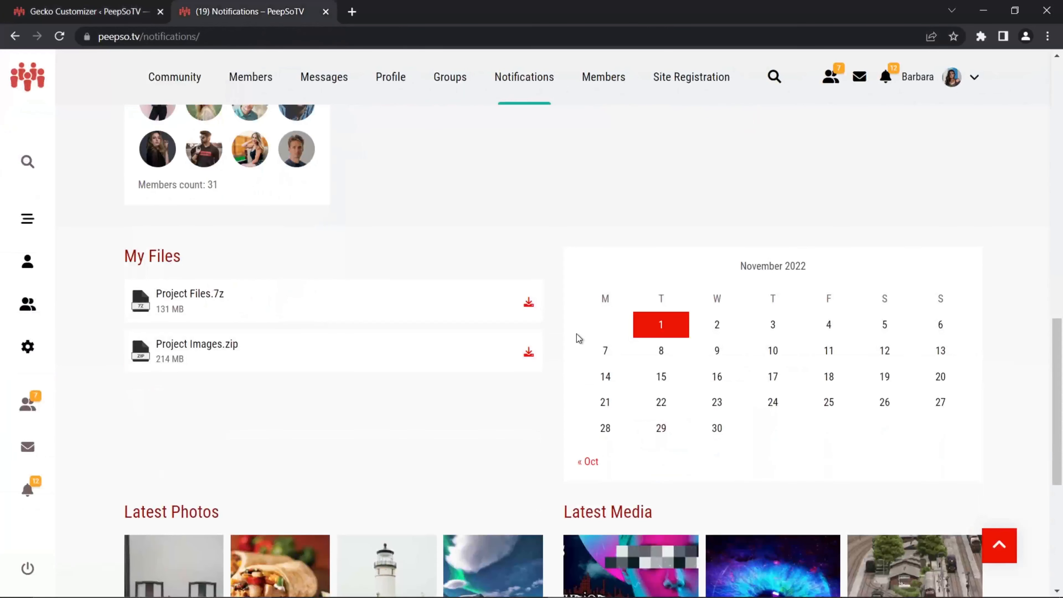
pyautogui.scroll(-1, 309, 352)
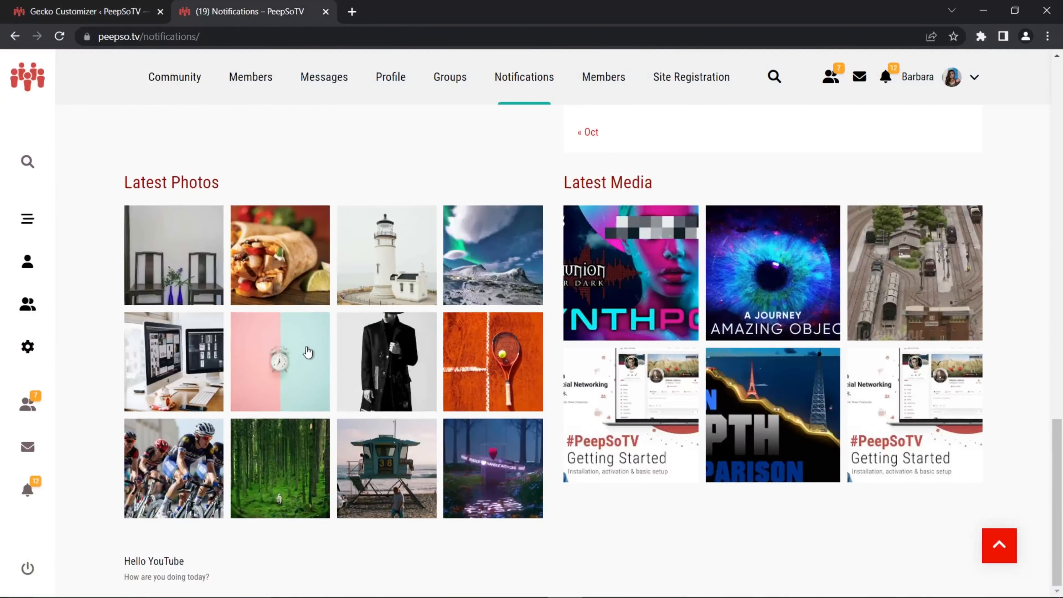
pyautogui.scroll(5, 304, 352)
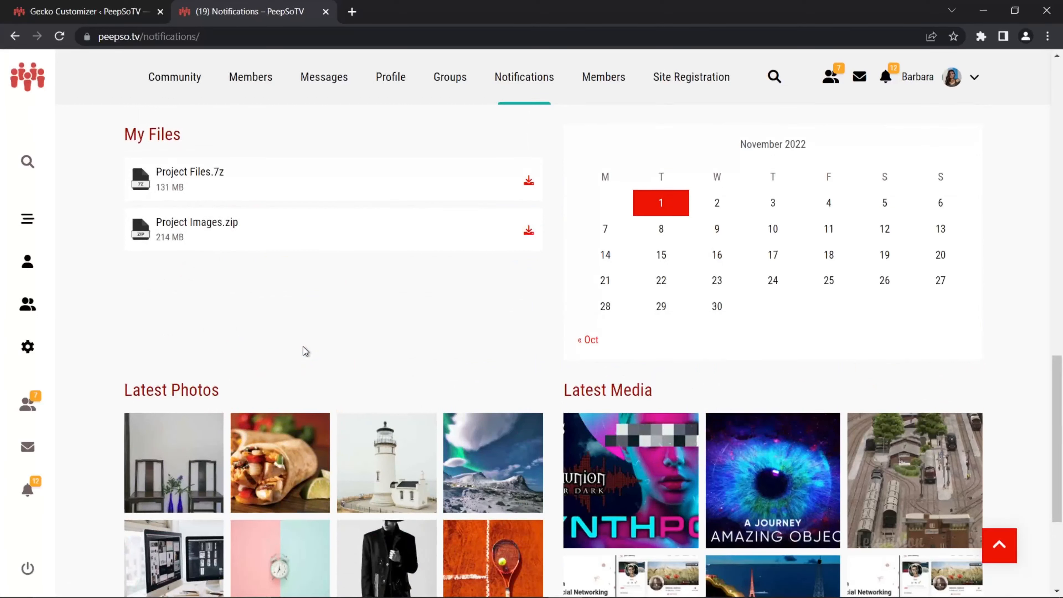
# - Open the Theme settings in the Gecko customizer and preview the Notifications page at its footer widgets
pyautogui.click(83, 12)
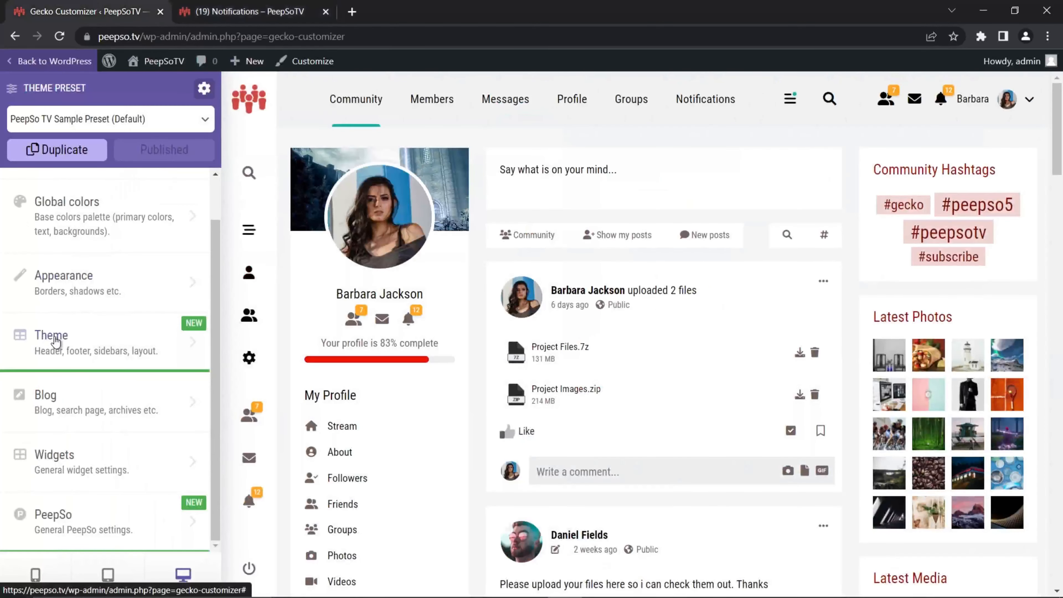
pyautogui.click(43, 339)
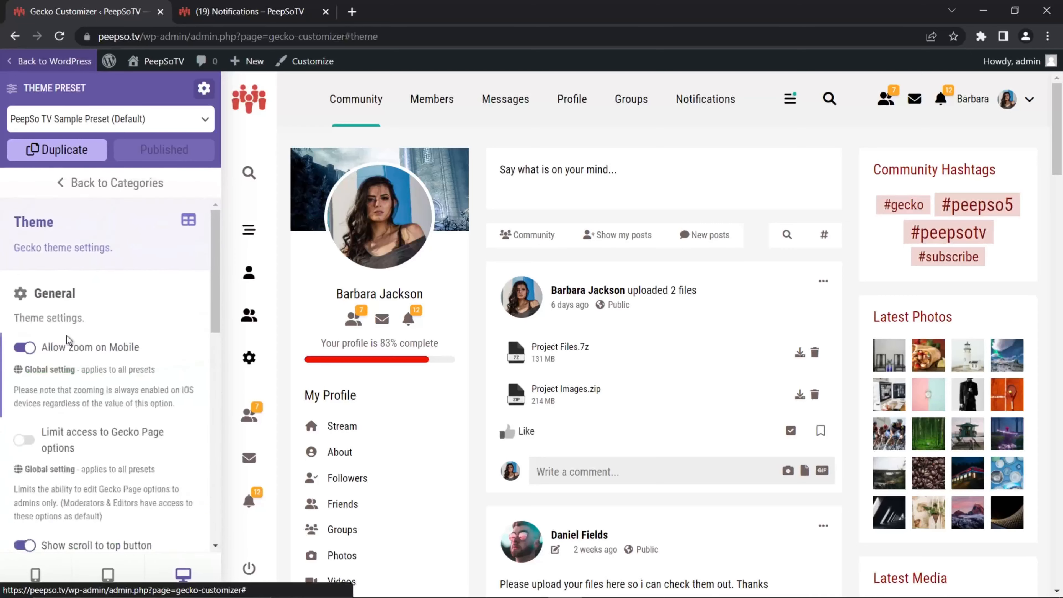
pyautogui.scroll(-5, 87, 344)
pyautogui.scroll(-5, 688, 332)
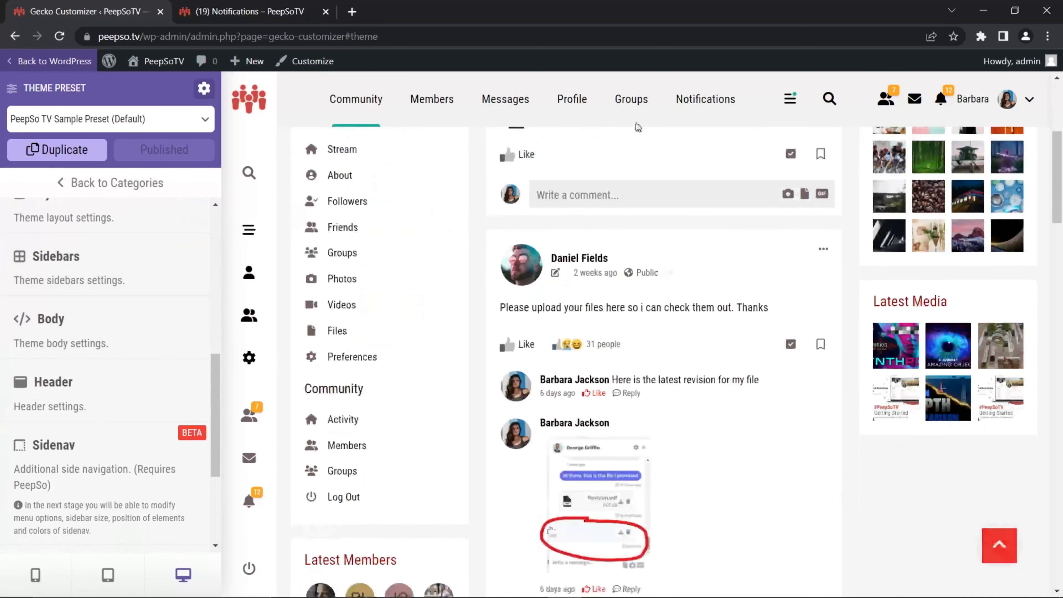
pyautogui.click(712, 99)
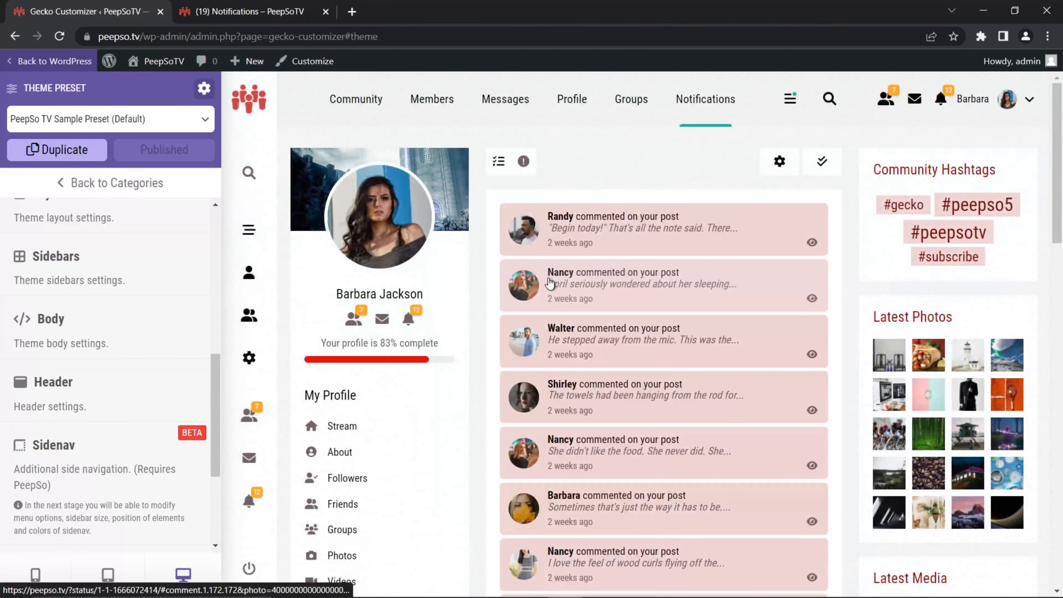
pyautogui.scroll(-3, 506, 309)
pyautogui.scroll(-15, 506, 309)
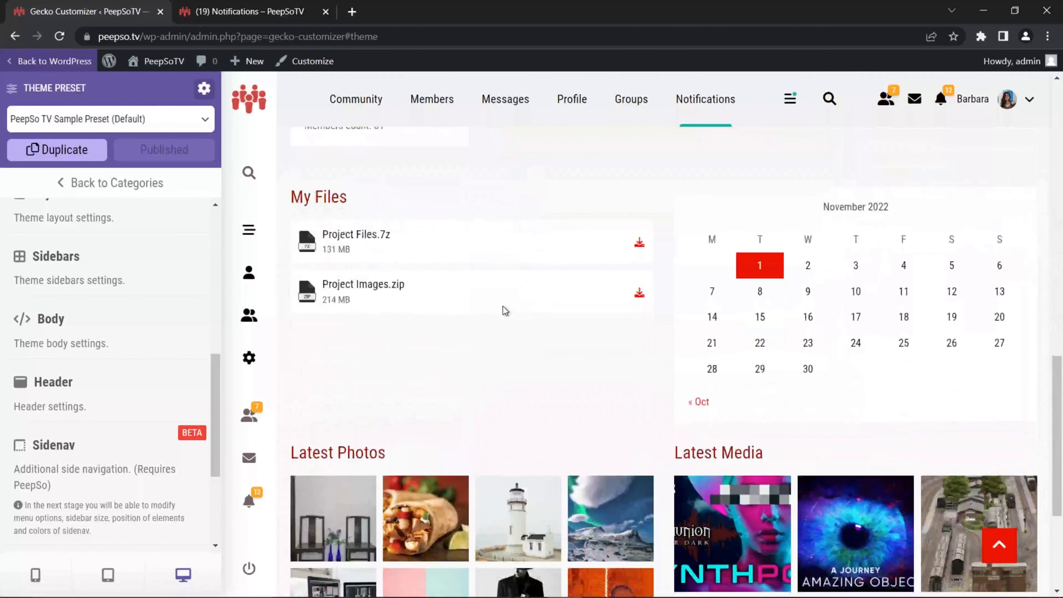
pyautogui.scroll(-4, 123, 373)
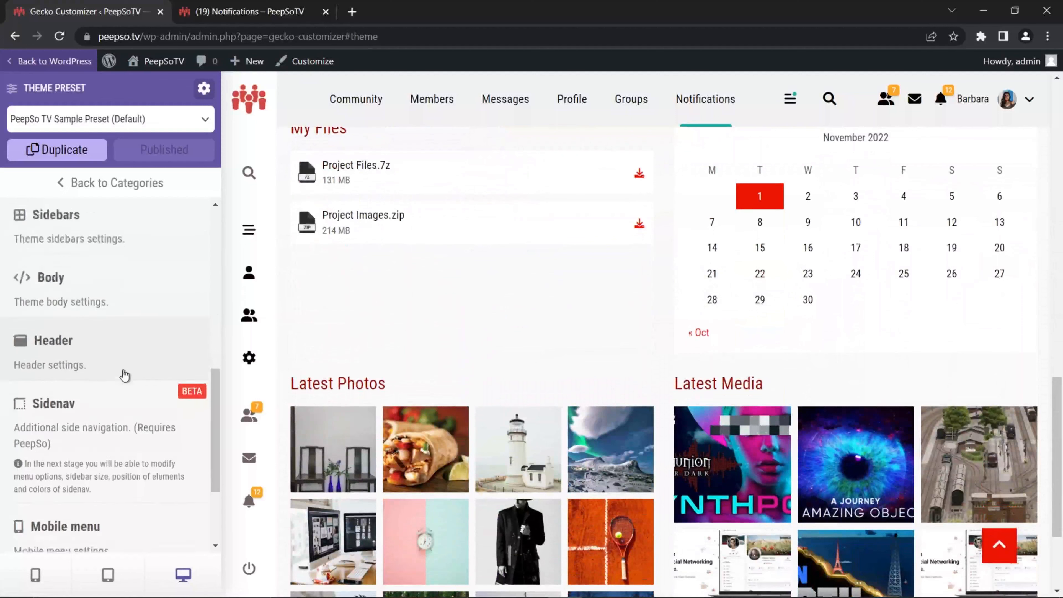
# - Expand the theme's Footer settings and bring up the Footer widgets options alongside the page footer
pyautogui.click(106, 443)
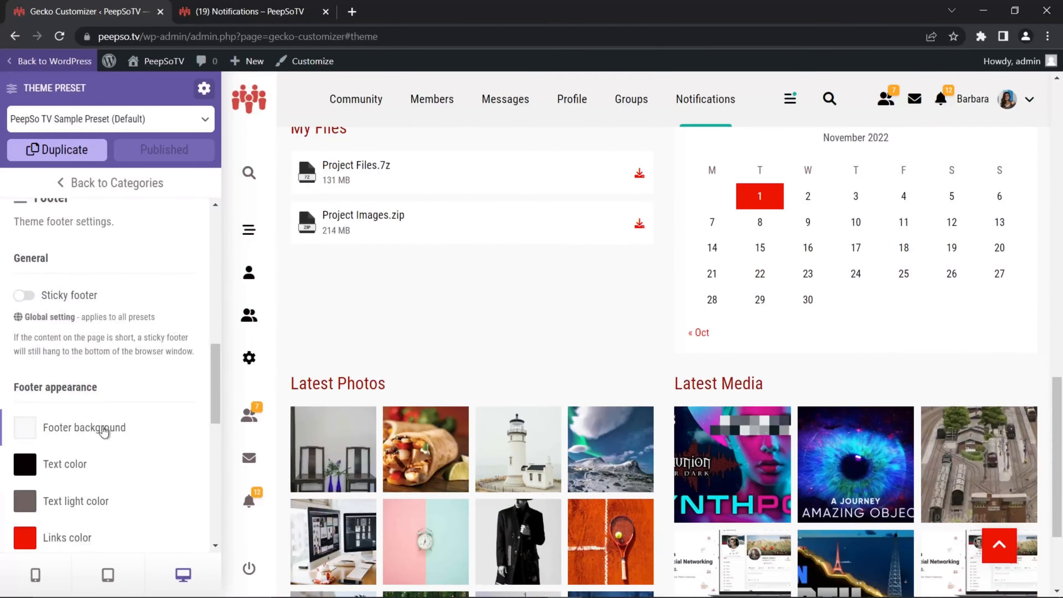
pyautogui.scroll(-6, 100, 360)
pyautogui.scroll(-3, 105, 360)
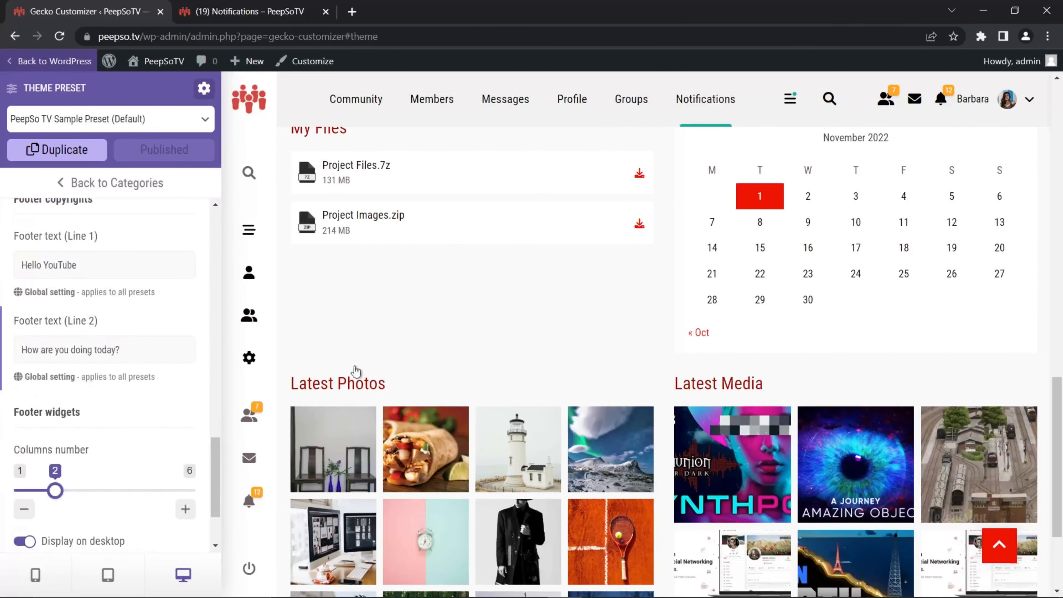
pyautogui.scroll(-4, 648, 402)
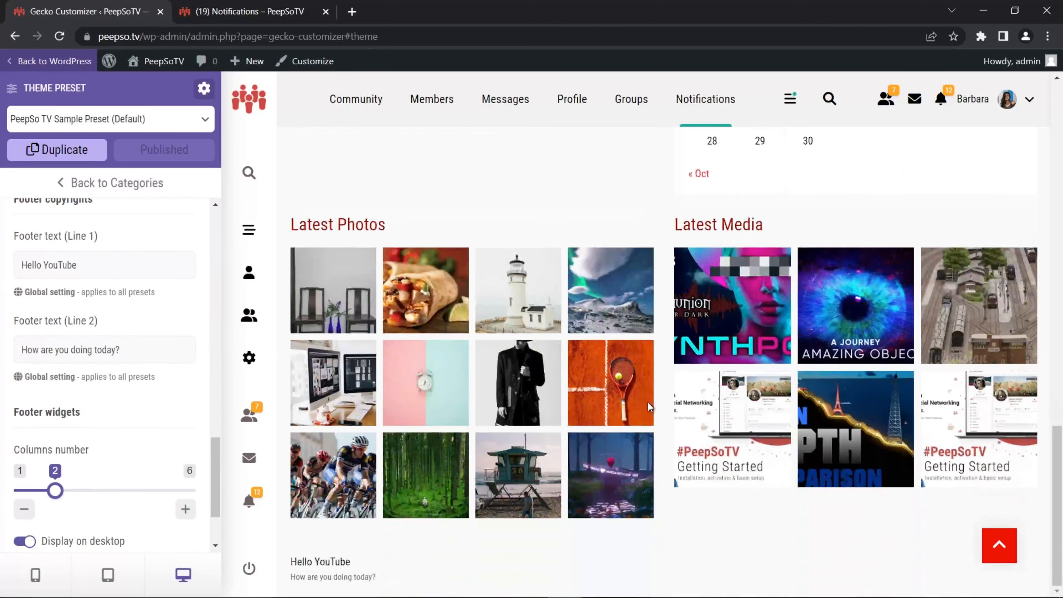
# - Try 3, 4 and 6 columns for the footer widgets in the preview and settle on 3 columns
pyautogui.scroll(6, 544, 431)
pyautogui.scroll(3, 544, 431)
pyautogui.scroll(-2, 541, 423)
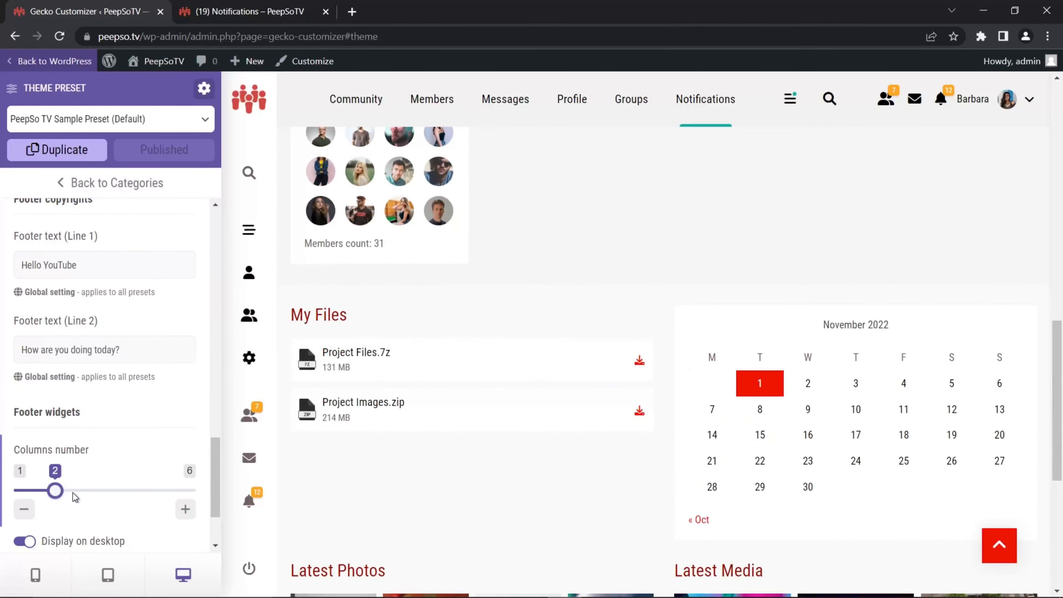
pyautogui.moveTo(75, 497); pyautogui.dragTo(85, 498)
pyautogui.scroll(-5, 515, 389)
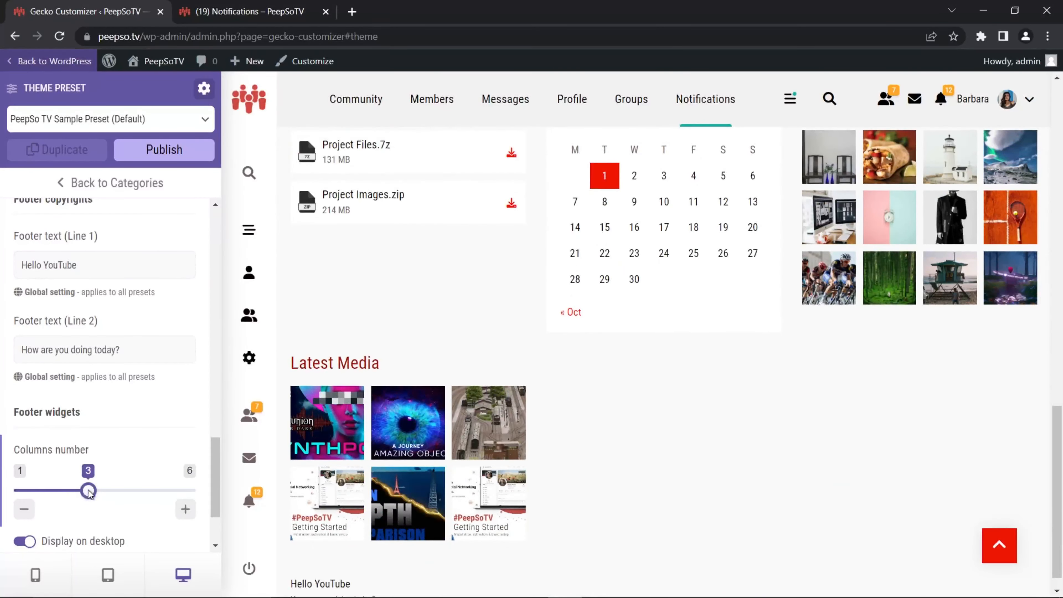
pyautogui.moveTo(101, 491); pyautogui.dragTo(119, 492)
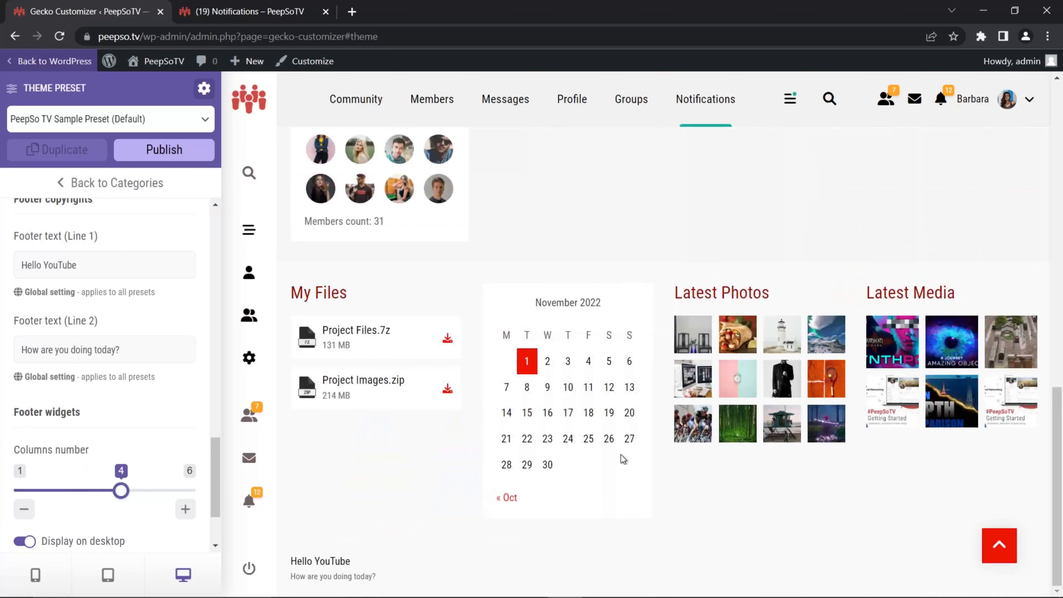
pyautogui.moveTo(121, 491); pyautogui.dragTo(187, 491)
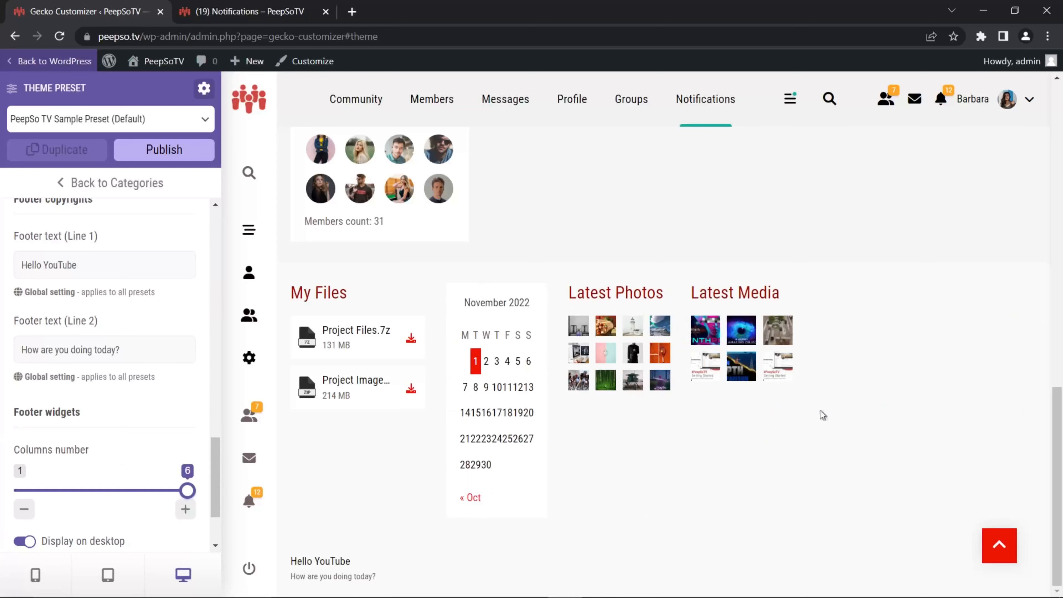
pyautogui.moveTo(188, 490); pyautogui.dragTo(87, 493)
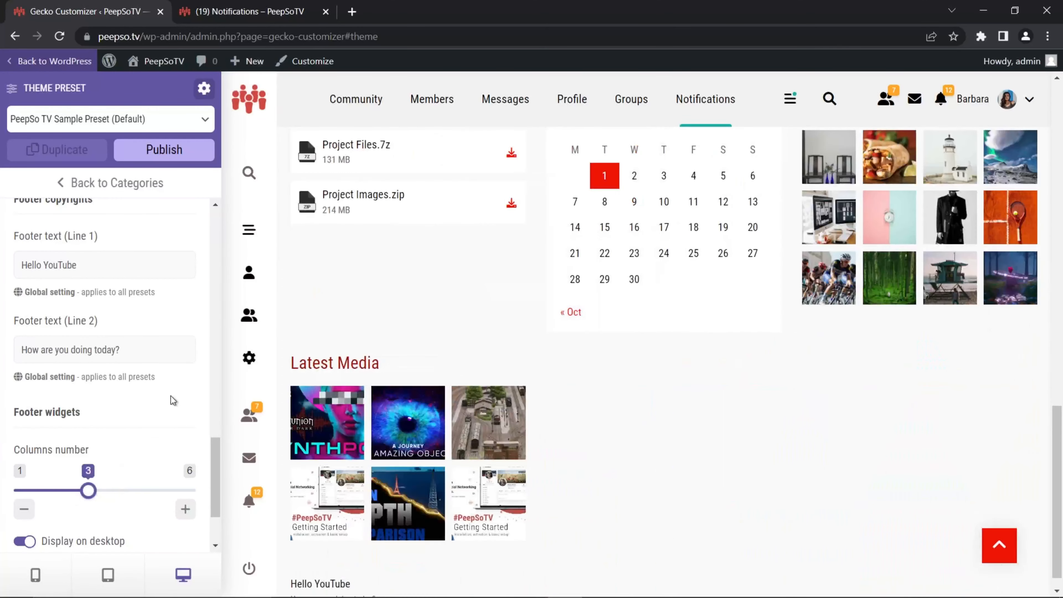
# - Turn off Display on mobile for the footer widgets and turn it back on
pyautogui.scroll(-2, 170, 395)
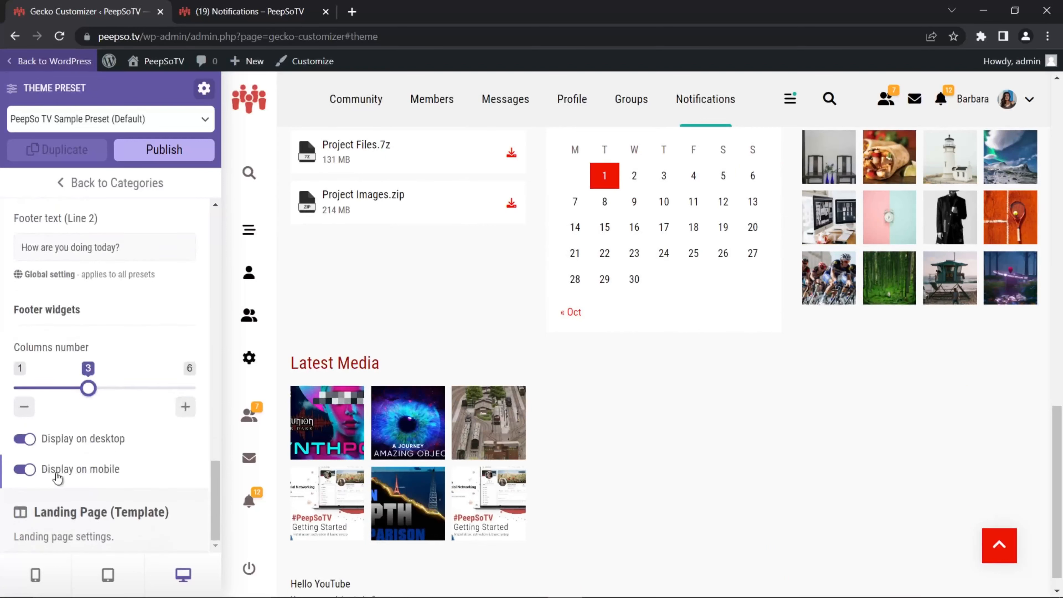
pyautogui.click(23, 470)
pyautogui.scroll(5, 641, 419)
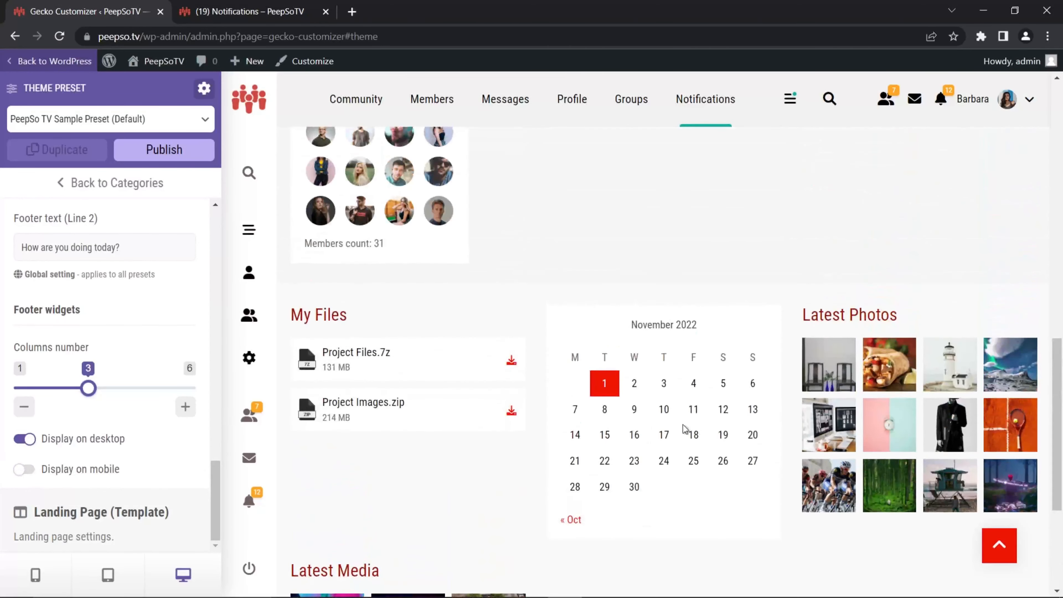
pyautogui.scroll(-6, 685, 428)
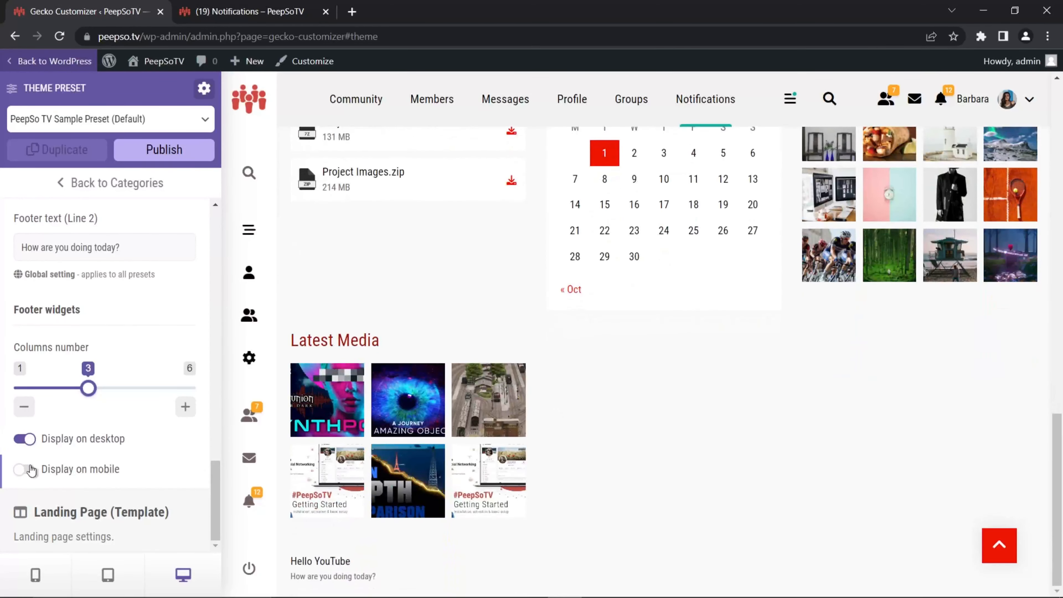
pyautogui.click(41, 469)
pyautogui.click(53, 514)
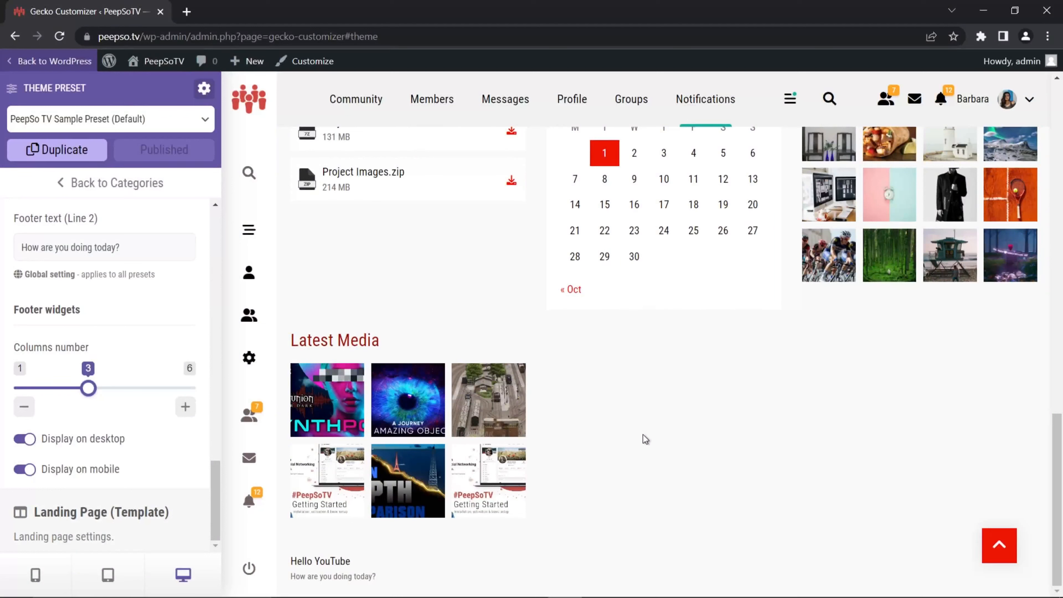
pyautogui.click(1048, 37)
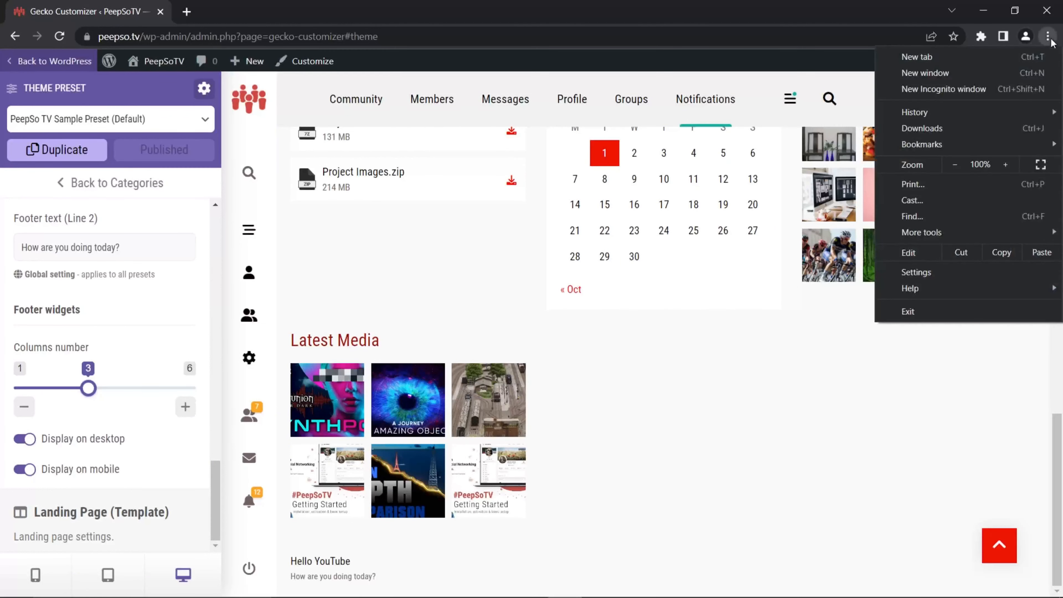
pyautogui.click(921, 89)
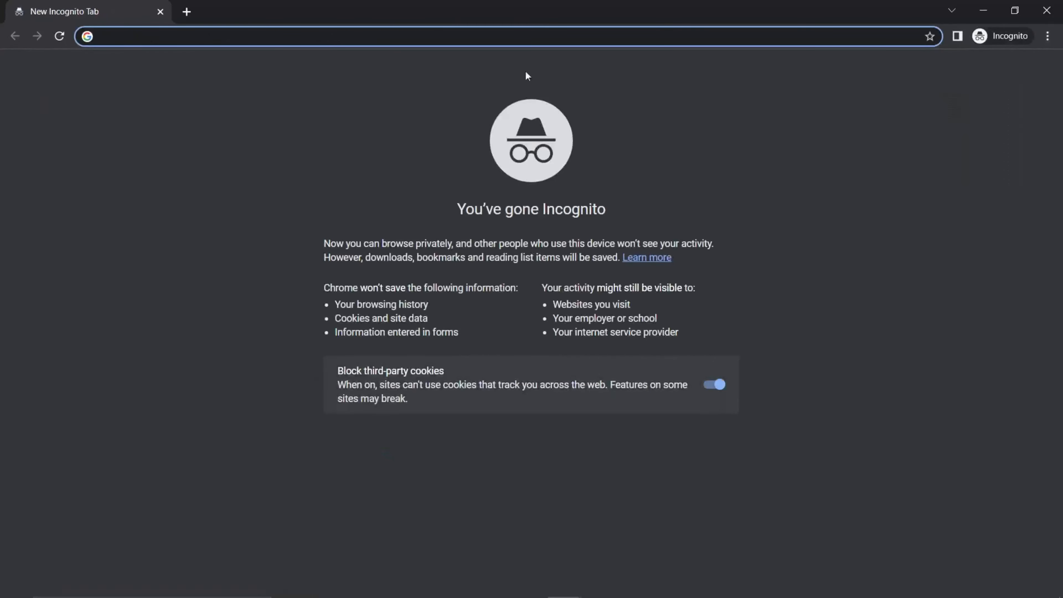
pyautogui.write('https://')
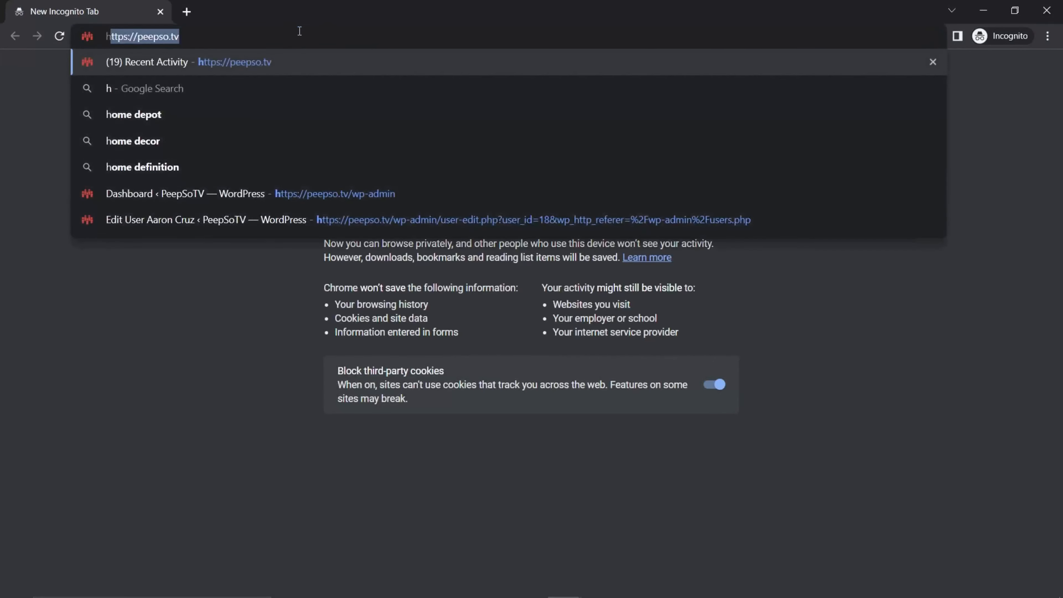
pyautogui.write('peepso.tv')
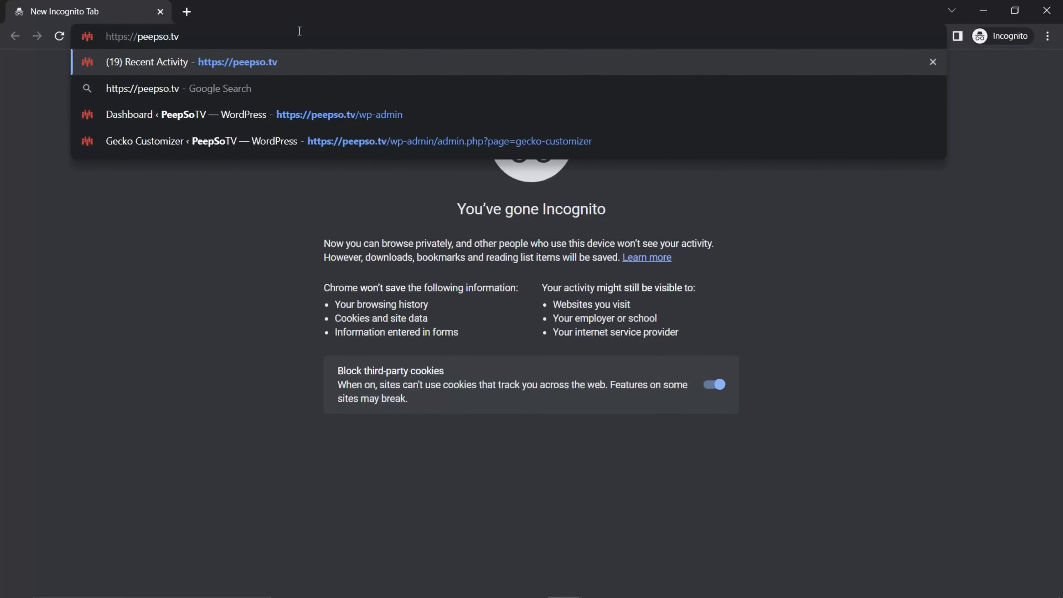
pyautogui.press('Return')
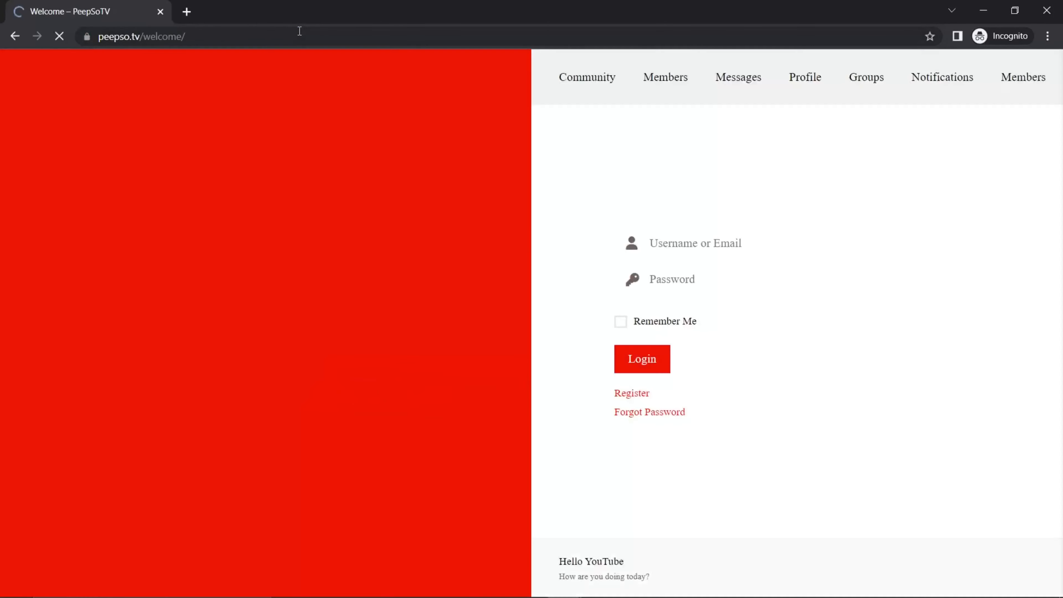